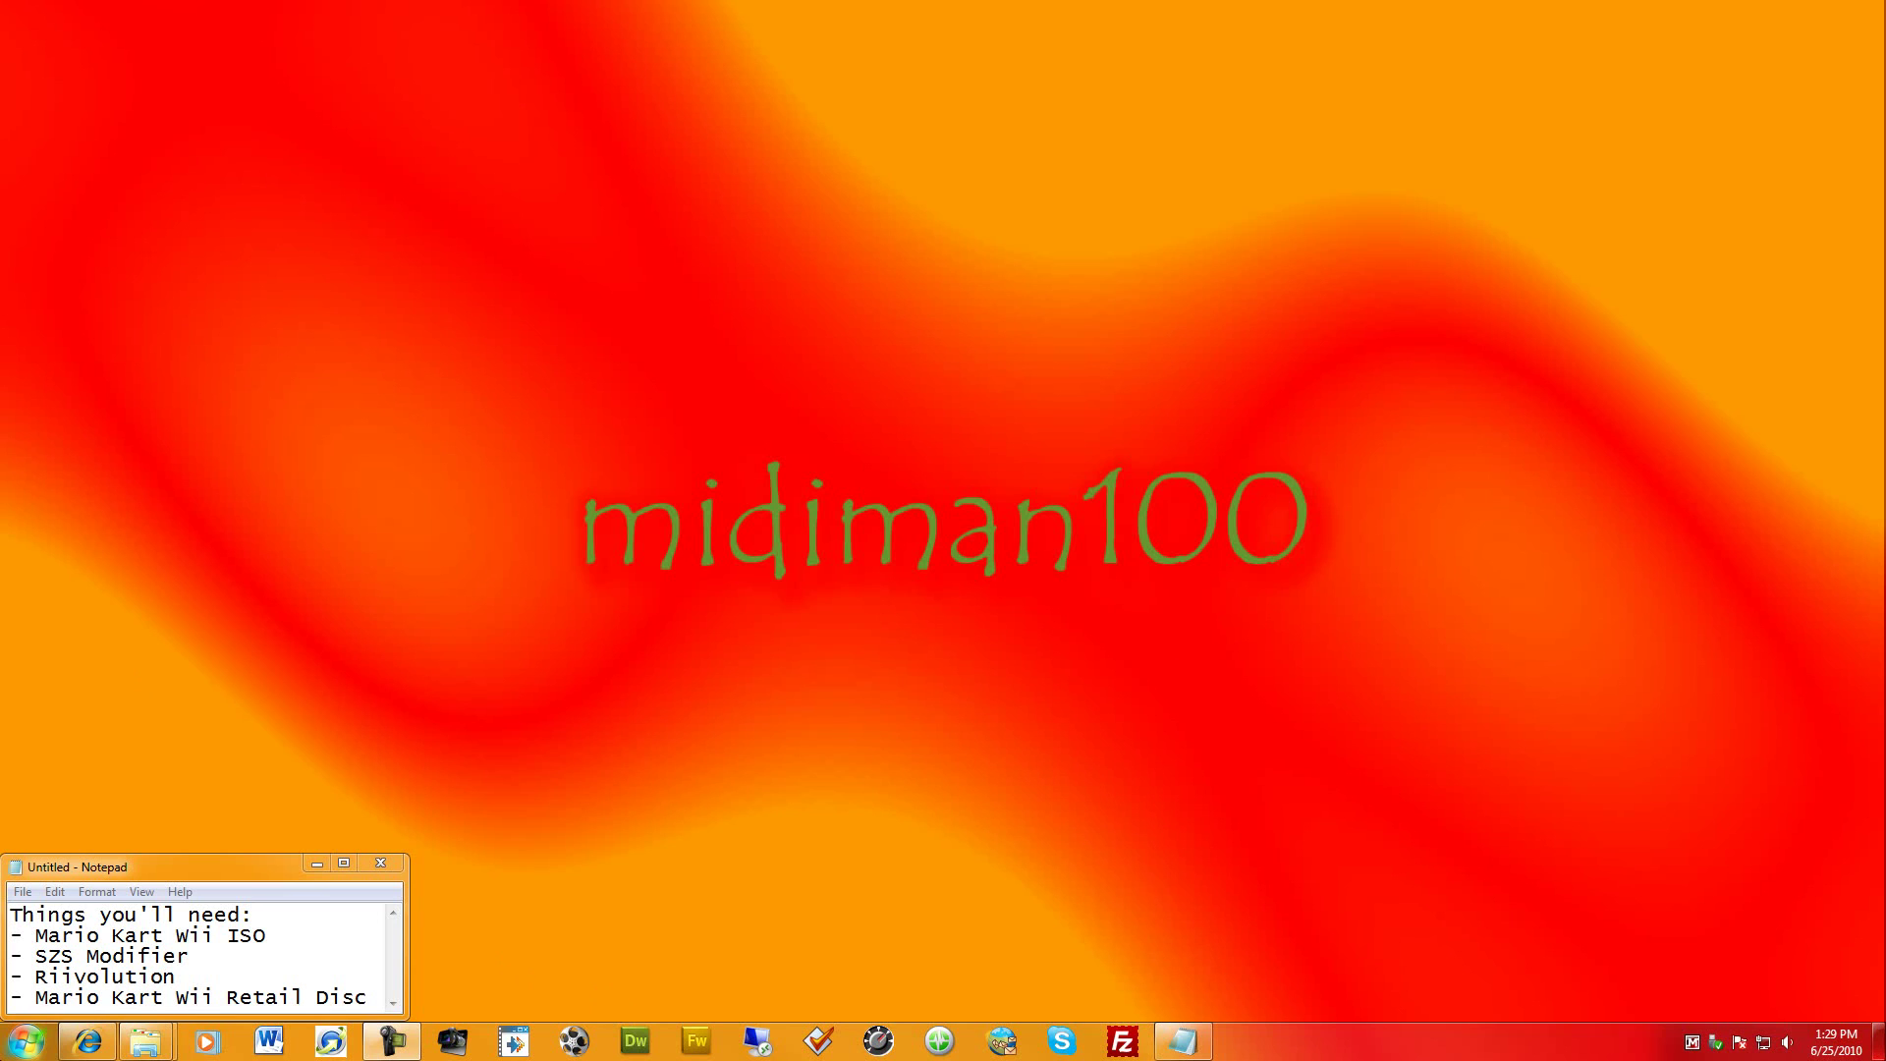
Search the installed programs for wiiscrubber and launch WiiScrubber
{"action": "key", "text": "super"}
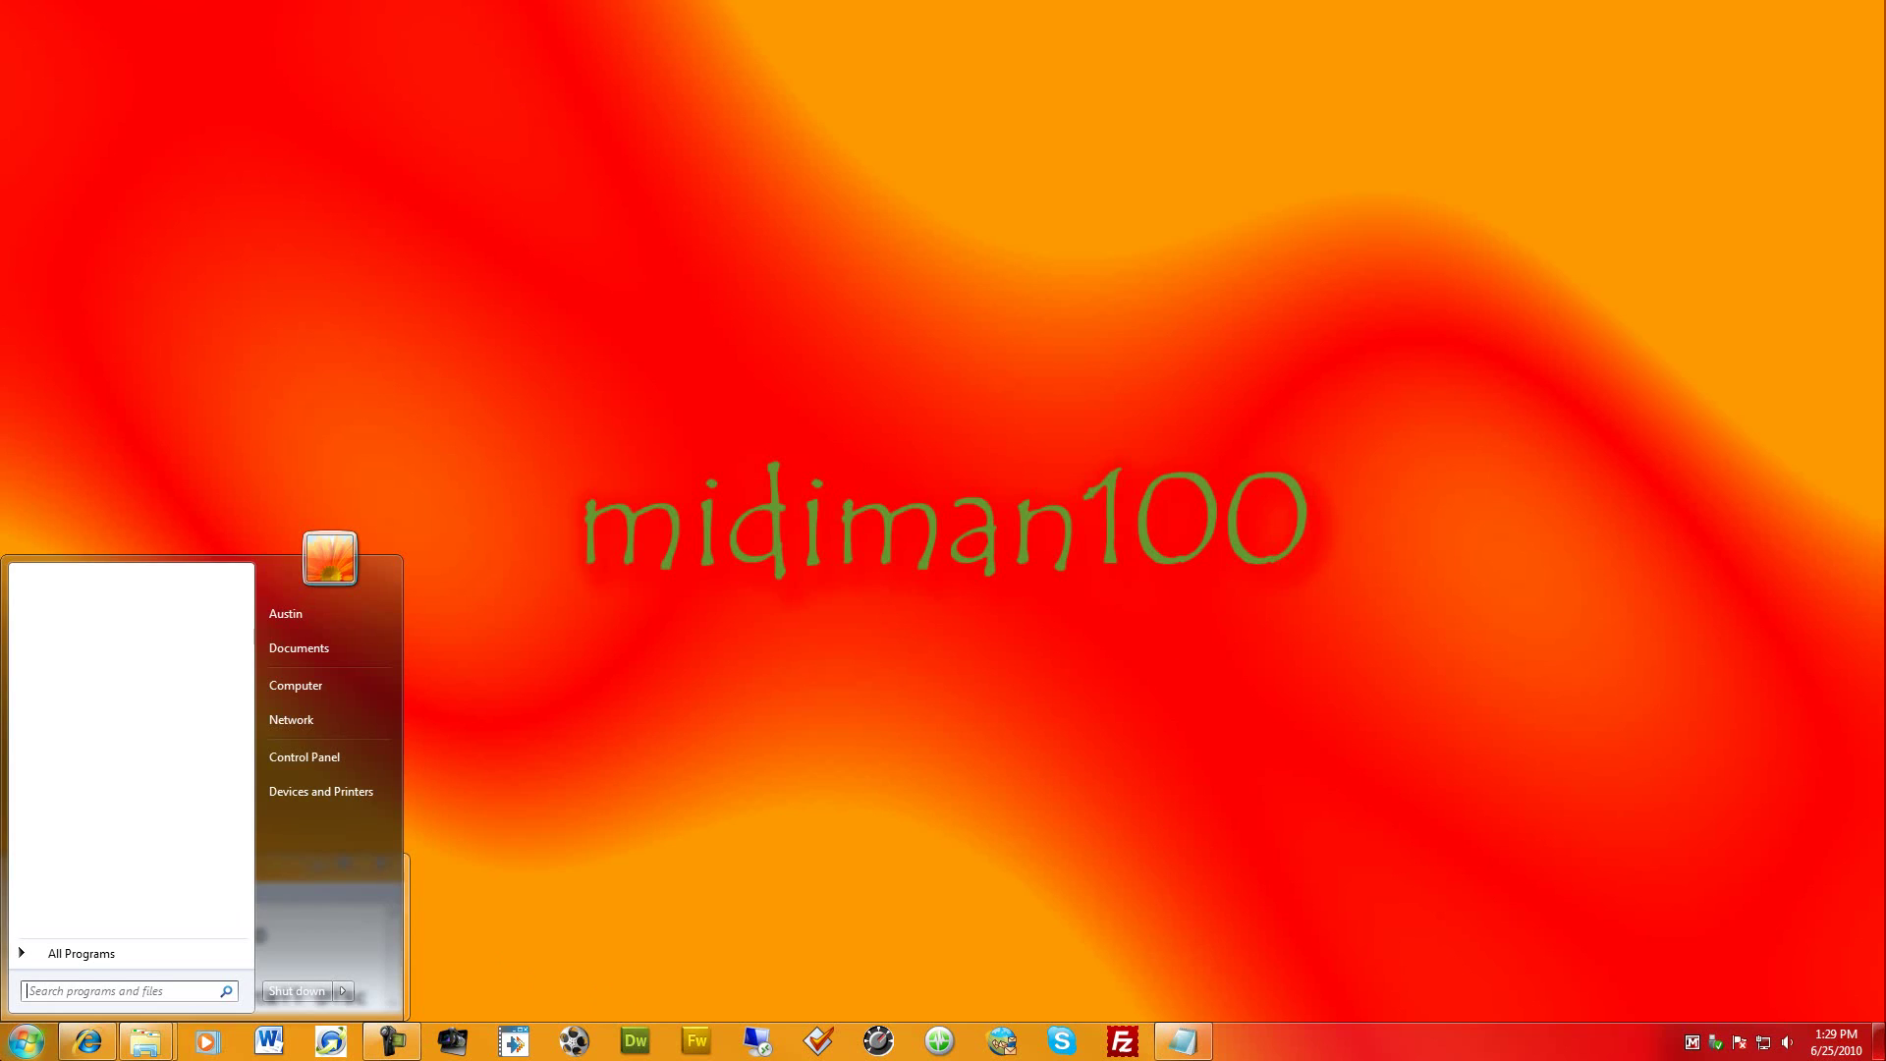
{"action": "type", "text": "wiiscurbber"}
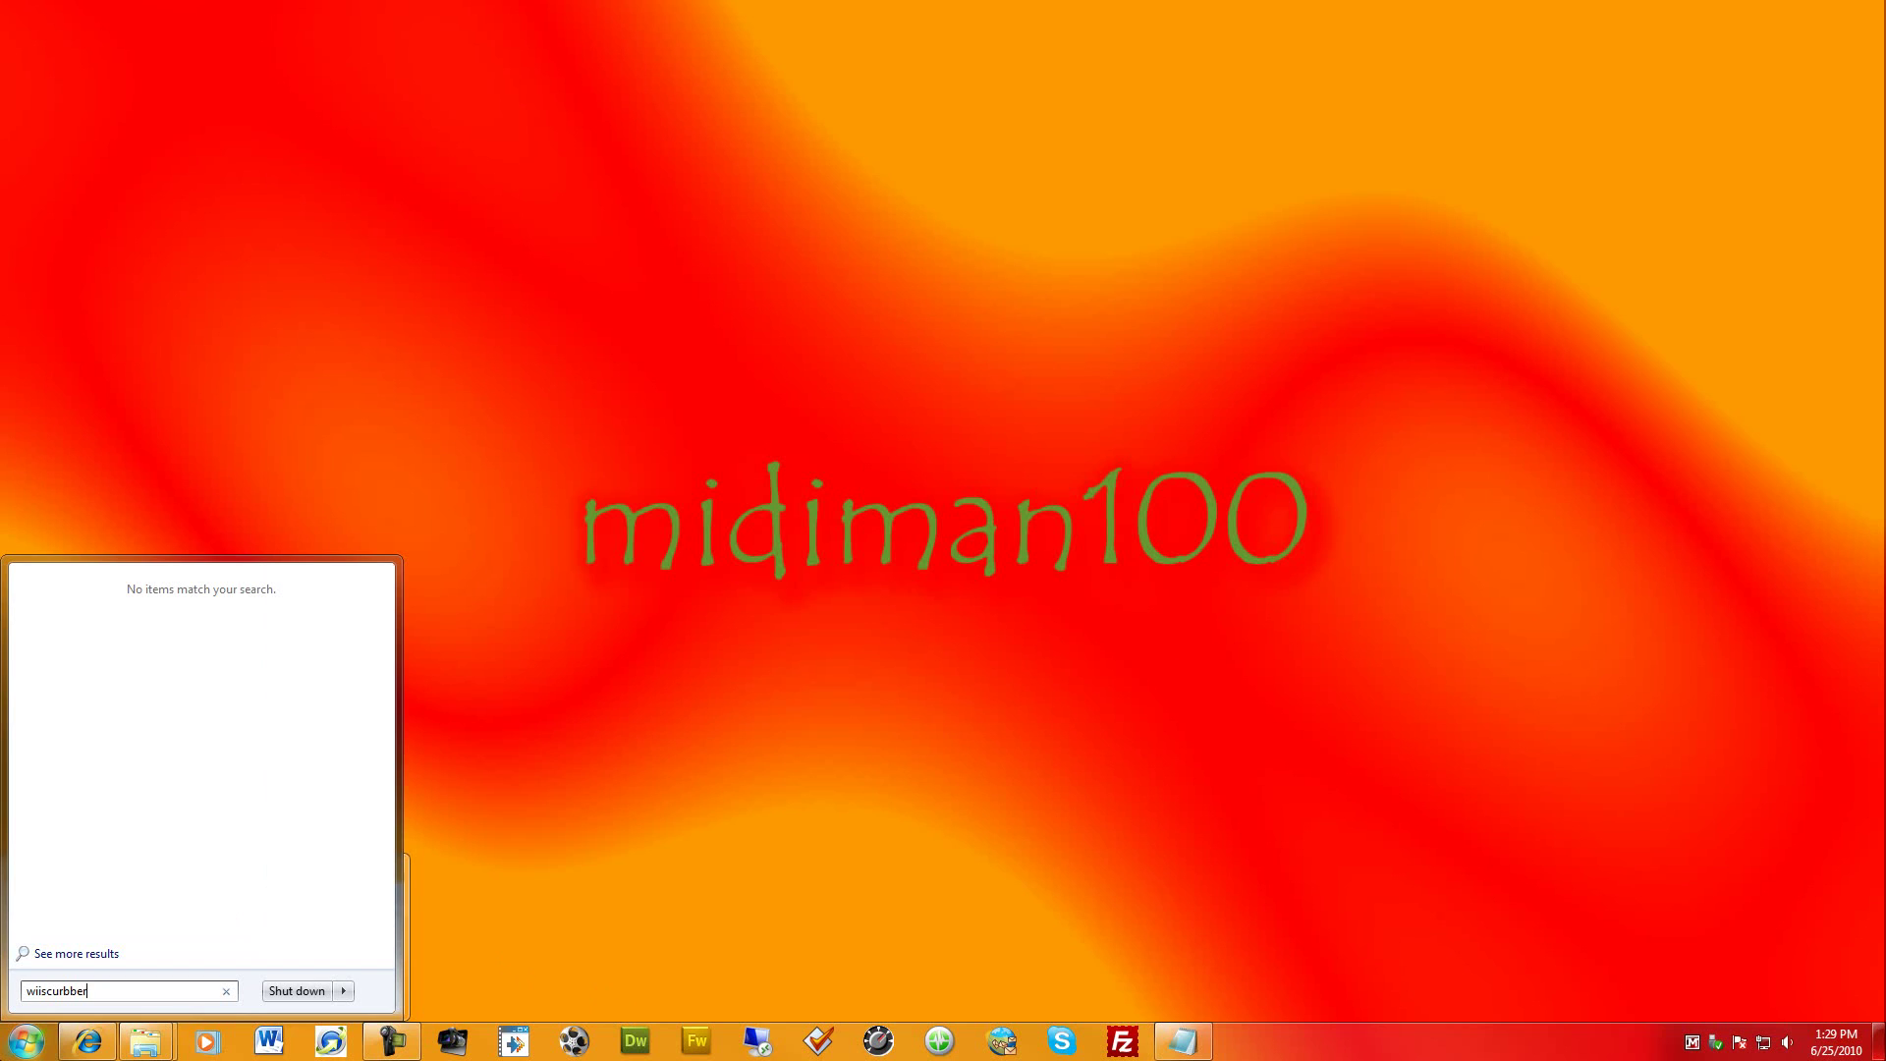
{"action": "key", "text": "Escape"}
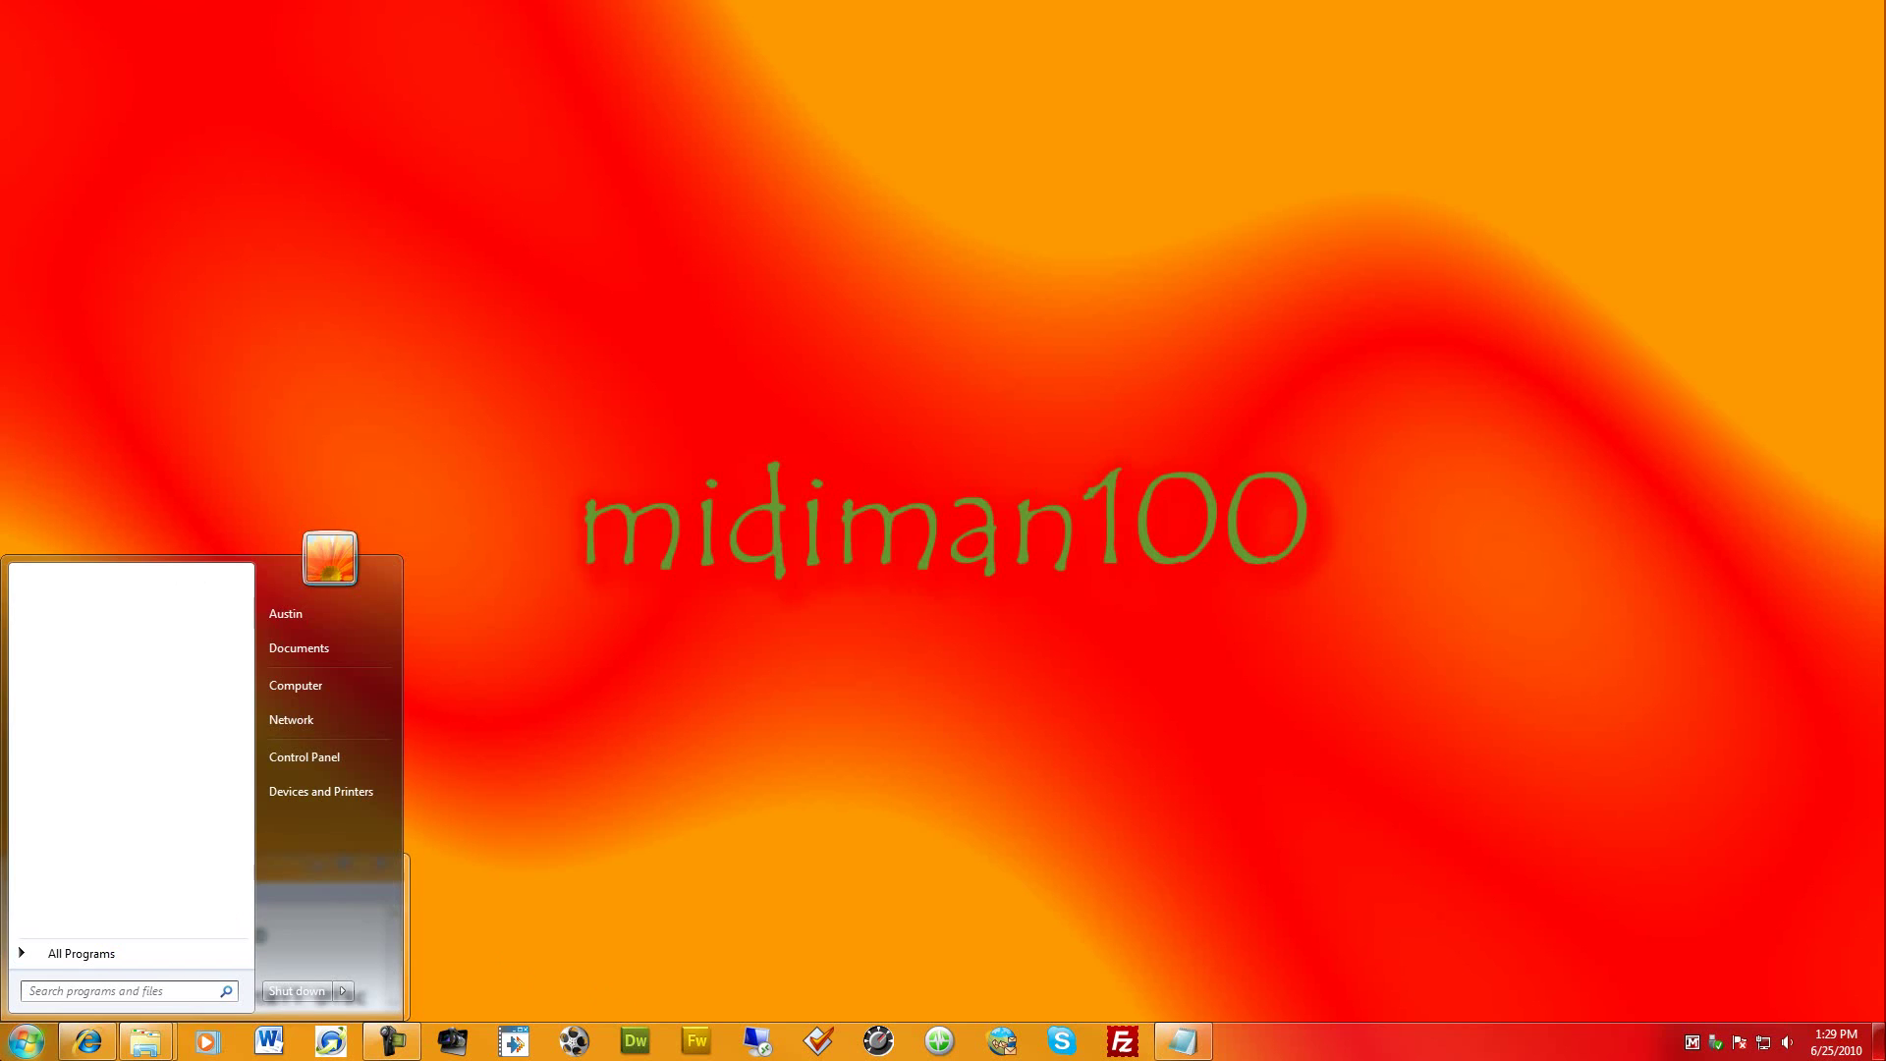
{"action": "type", "text": "wiisrubber"}
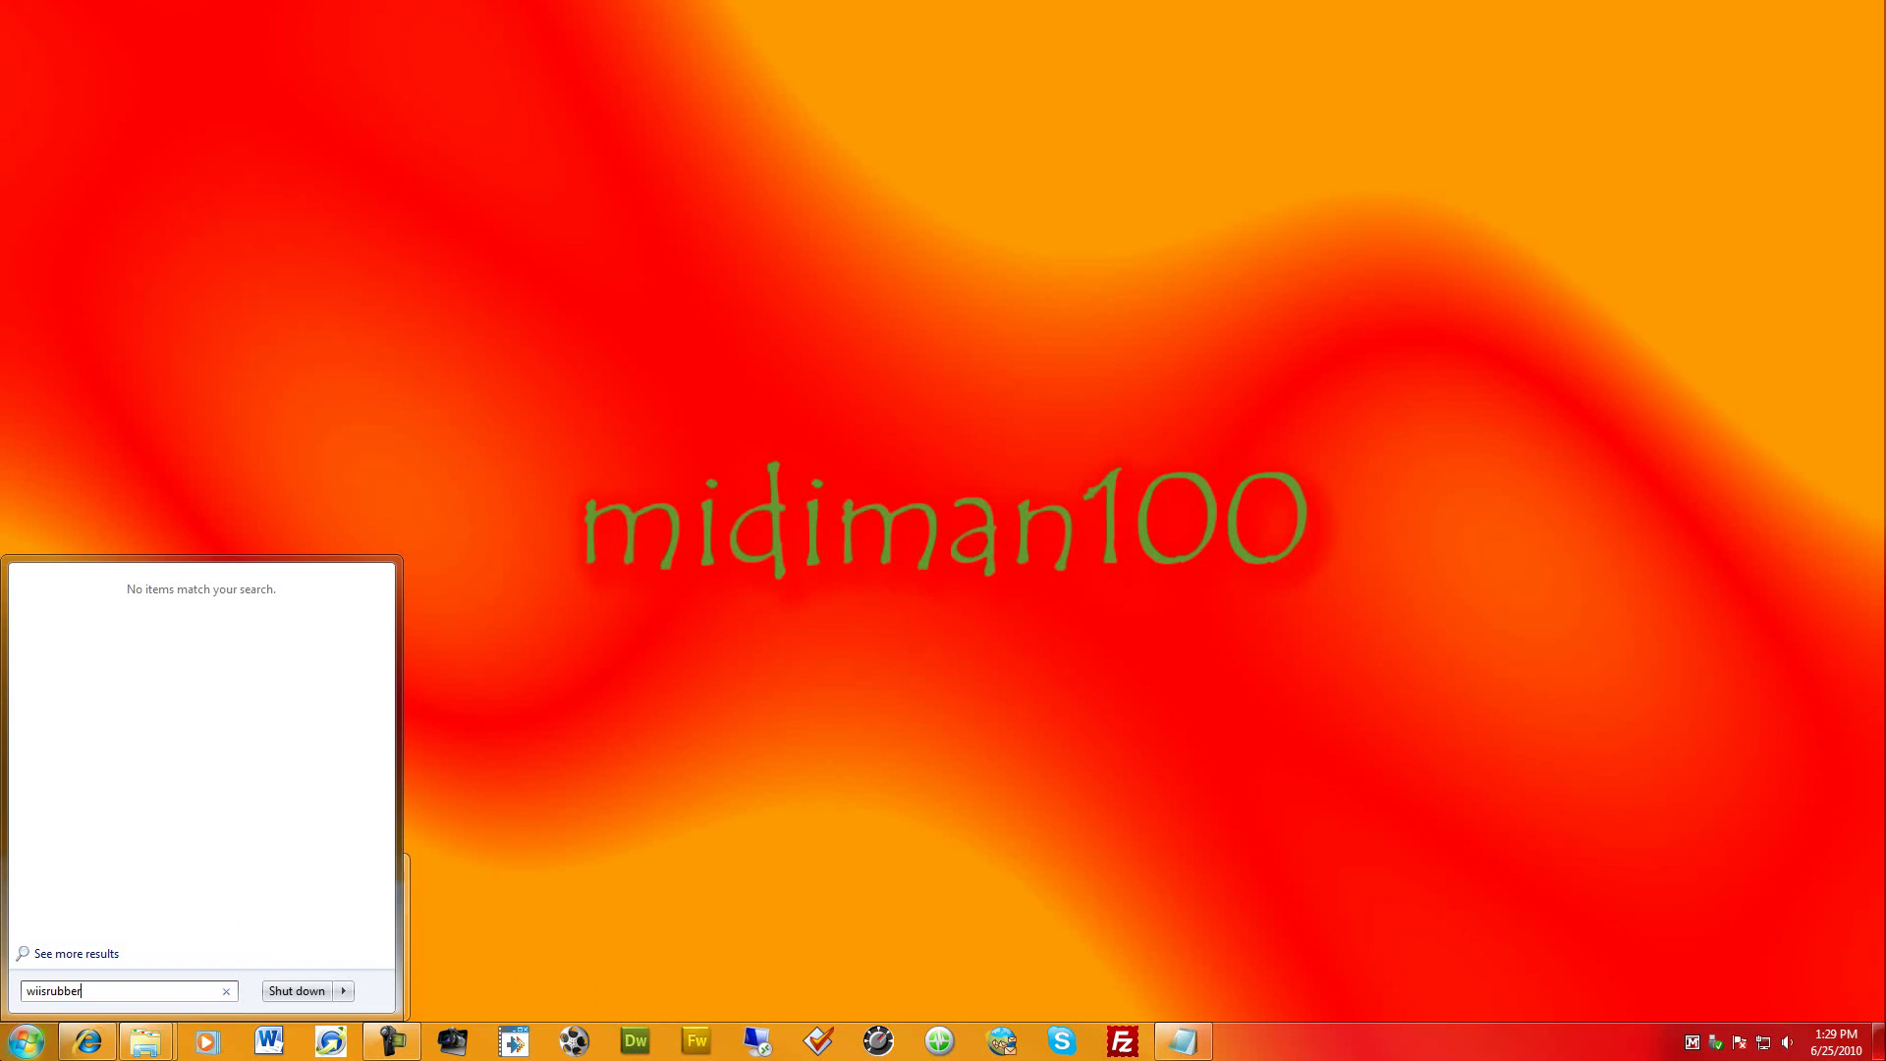
{"action": "key", "text": "Escape"}
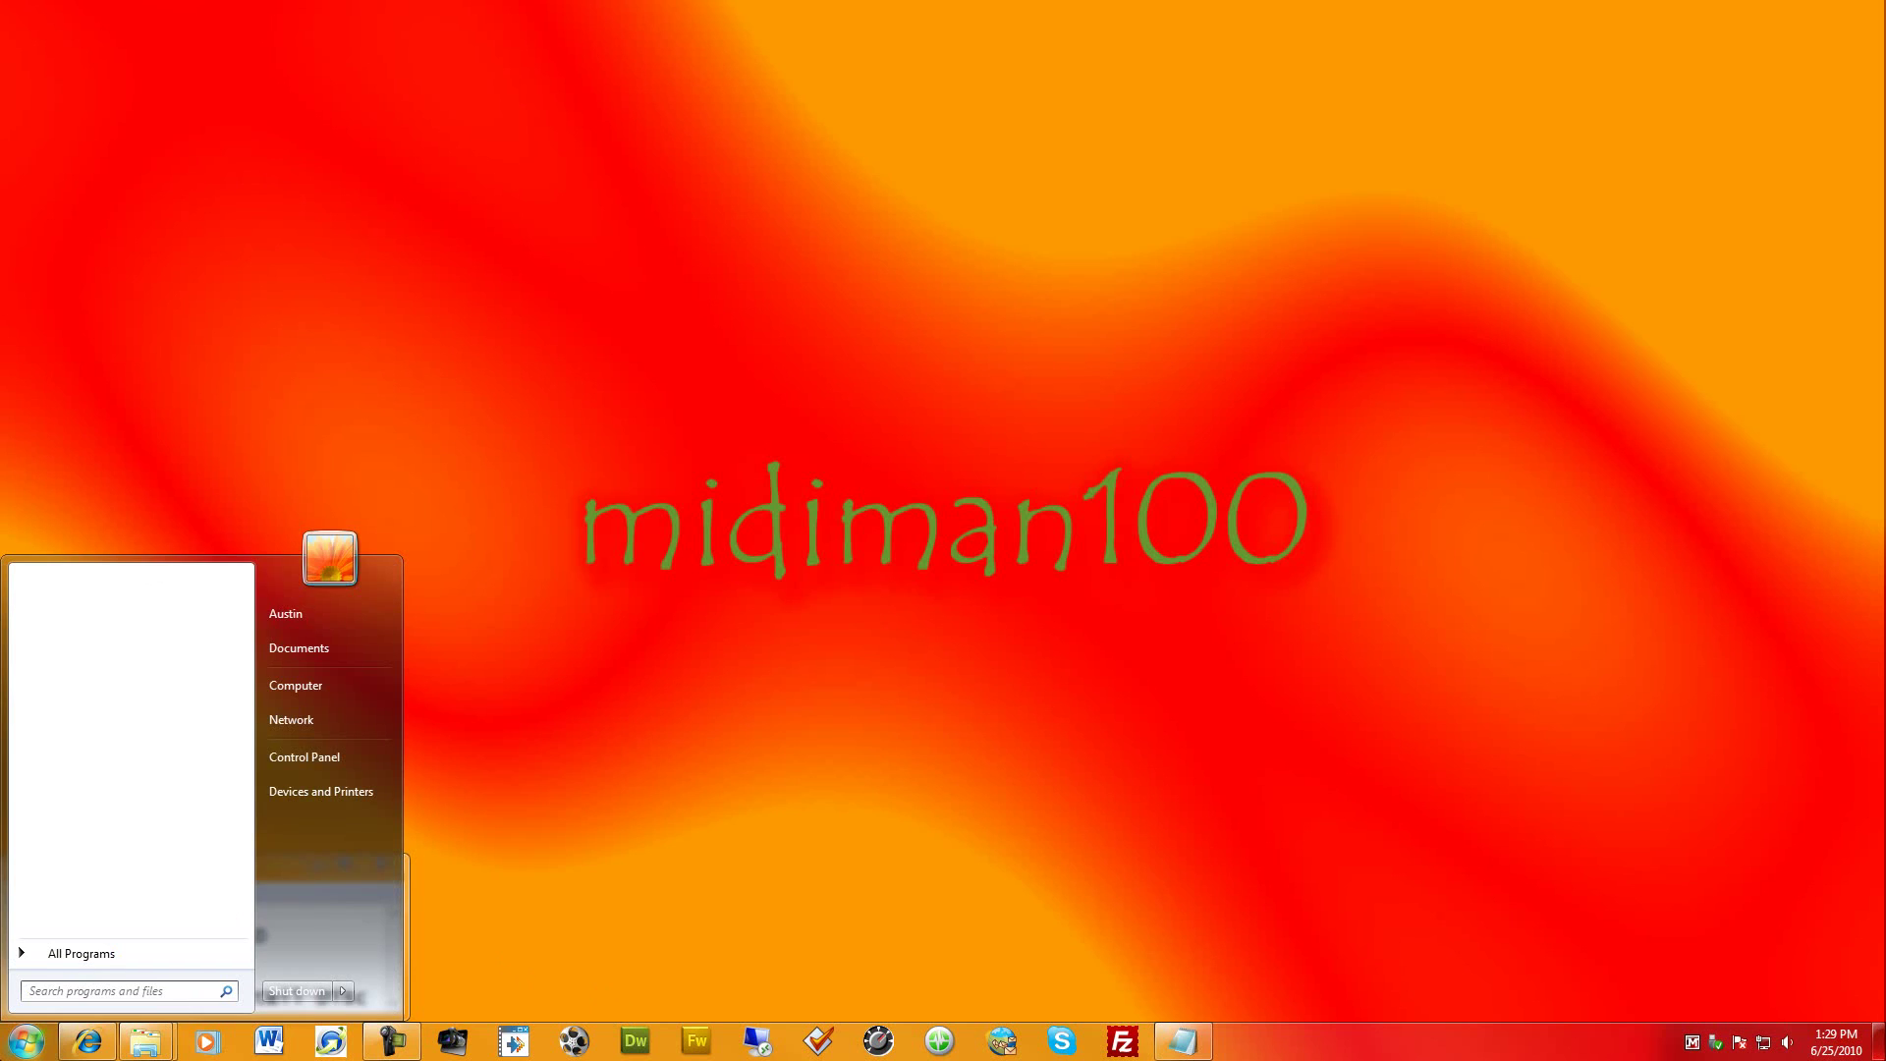
{"action": "type", "text": "wiiscrubber"}
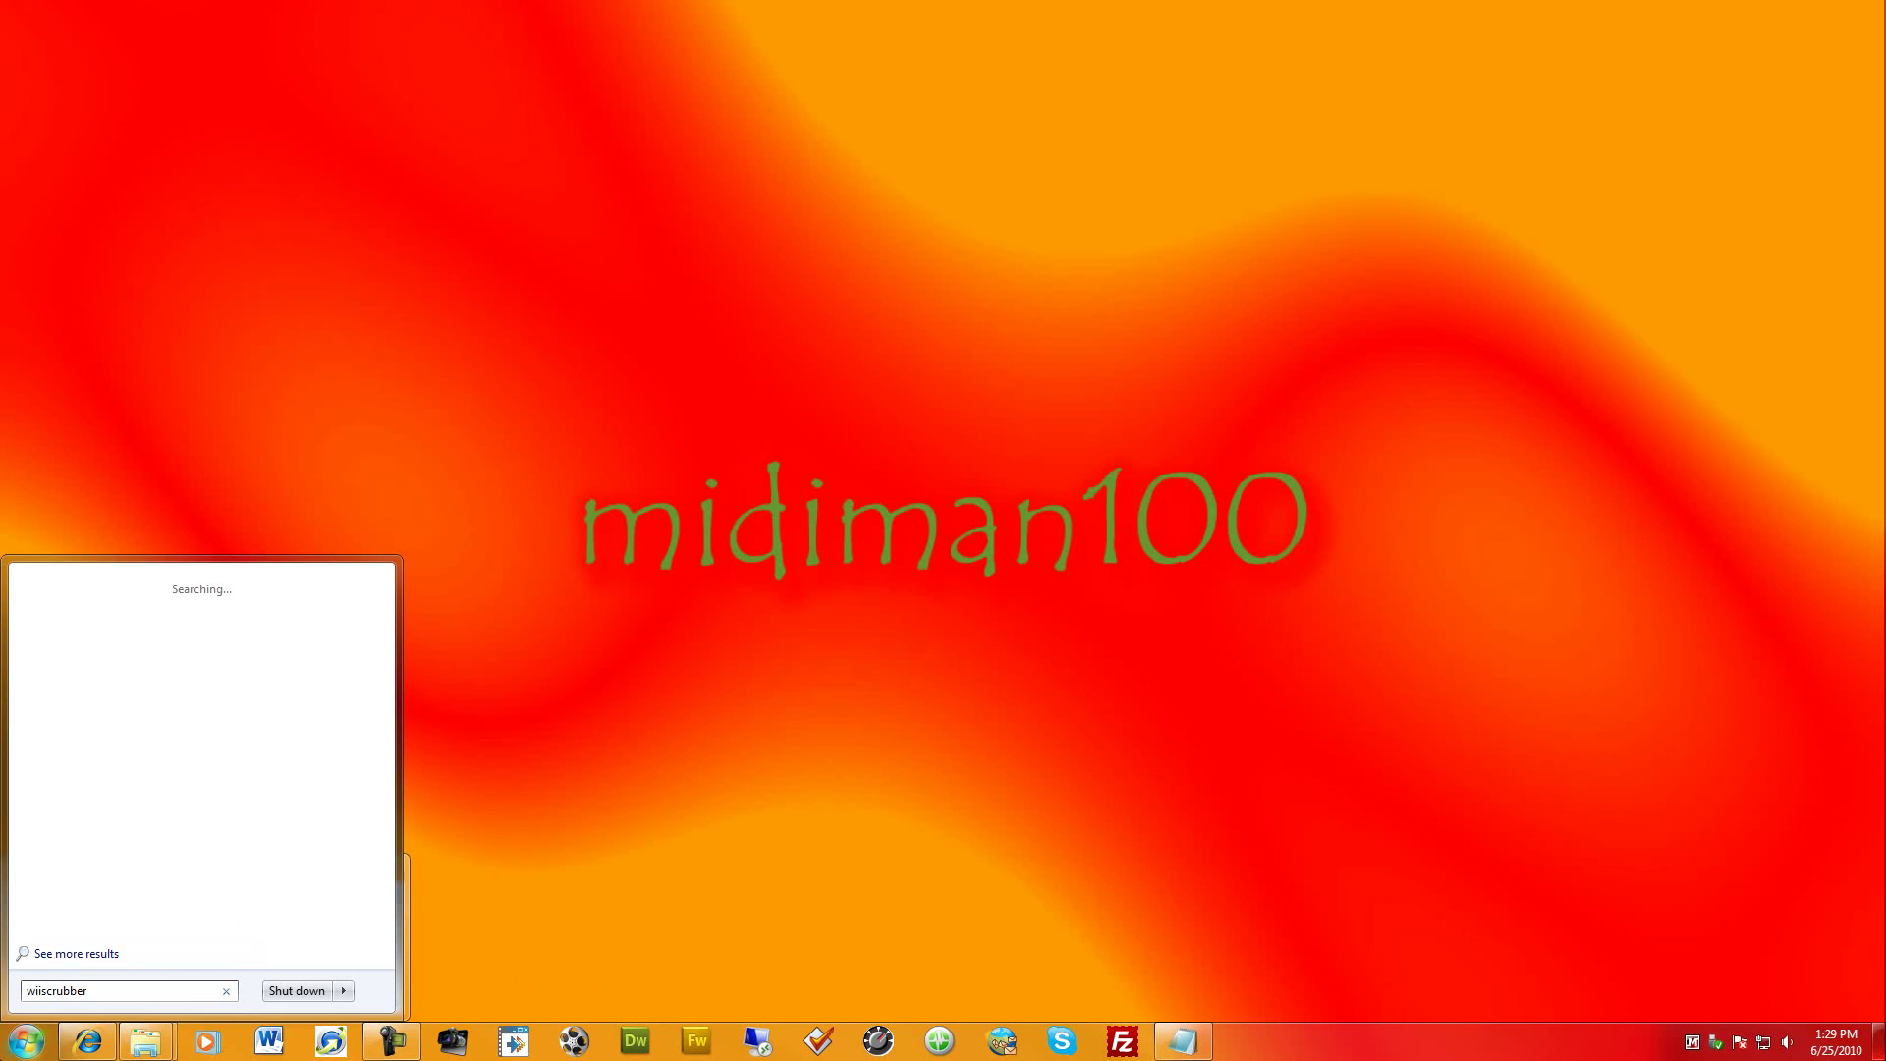
{"action": "key", "text": "Return"}
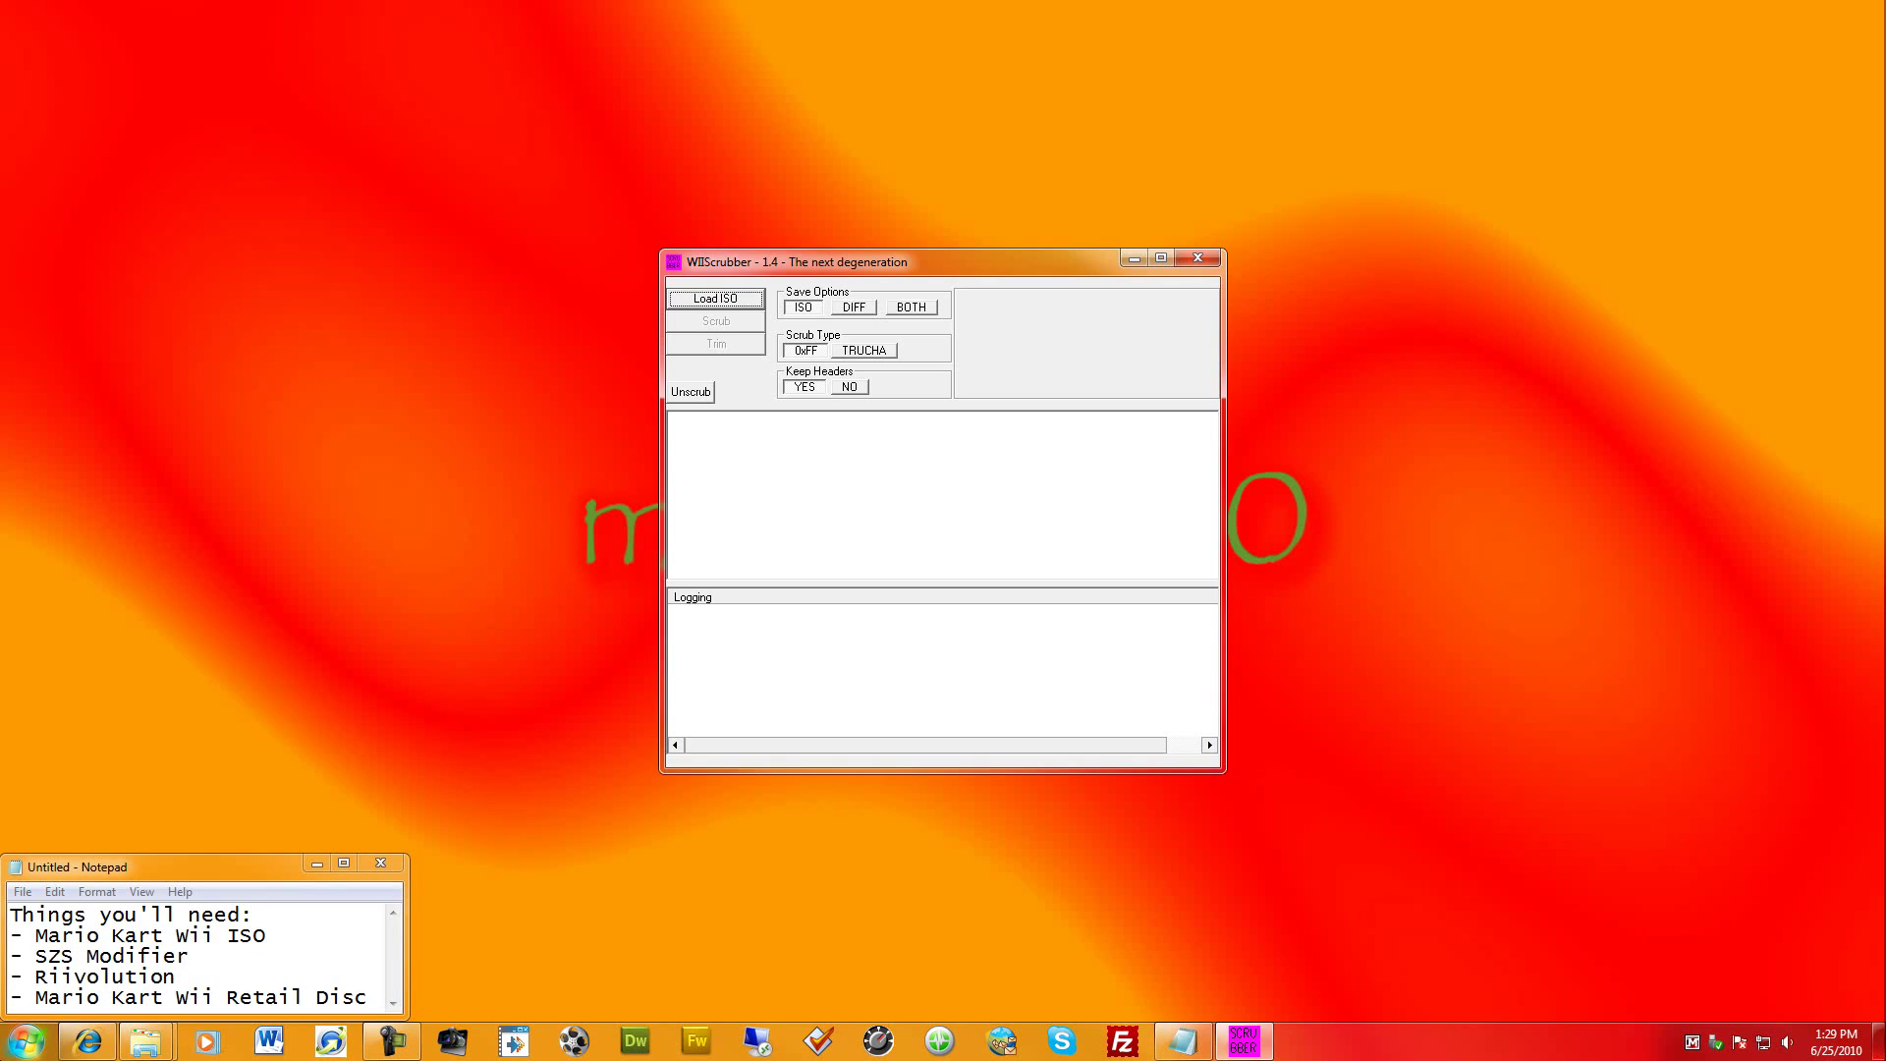
Load the Mario Kart Wii NTSC USA disc image from its BitTorment.net subfolder inside the Wii ISO's folder
{"action": "left_click", "coordinate": [703, 302]}
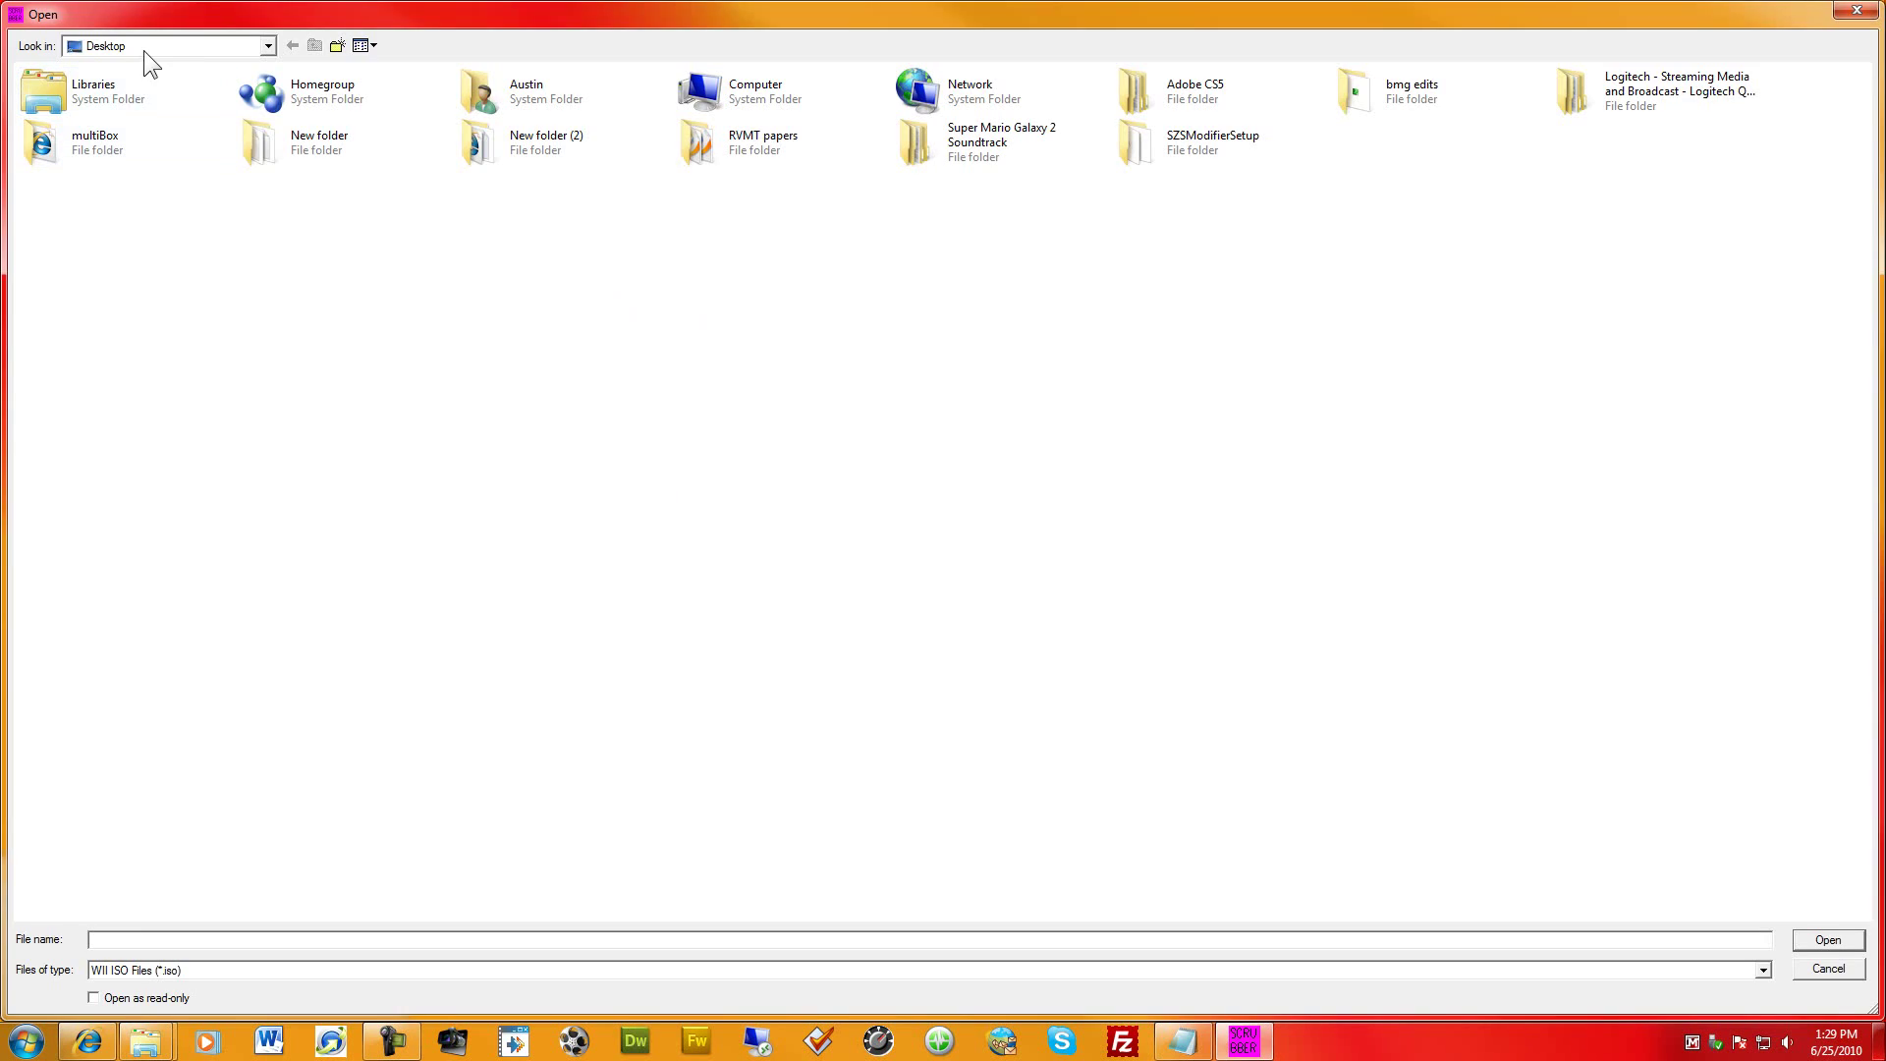
{"action": "left_click", "coordinate": [143, 47]}
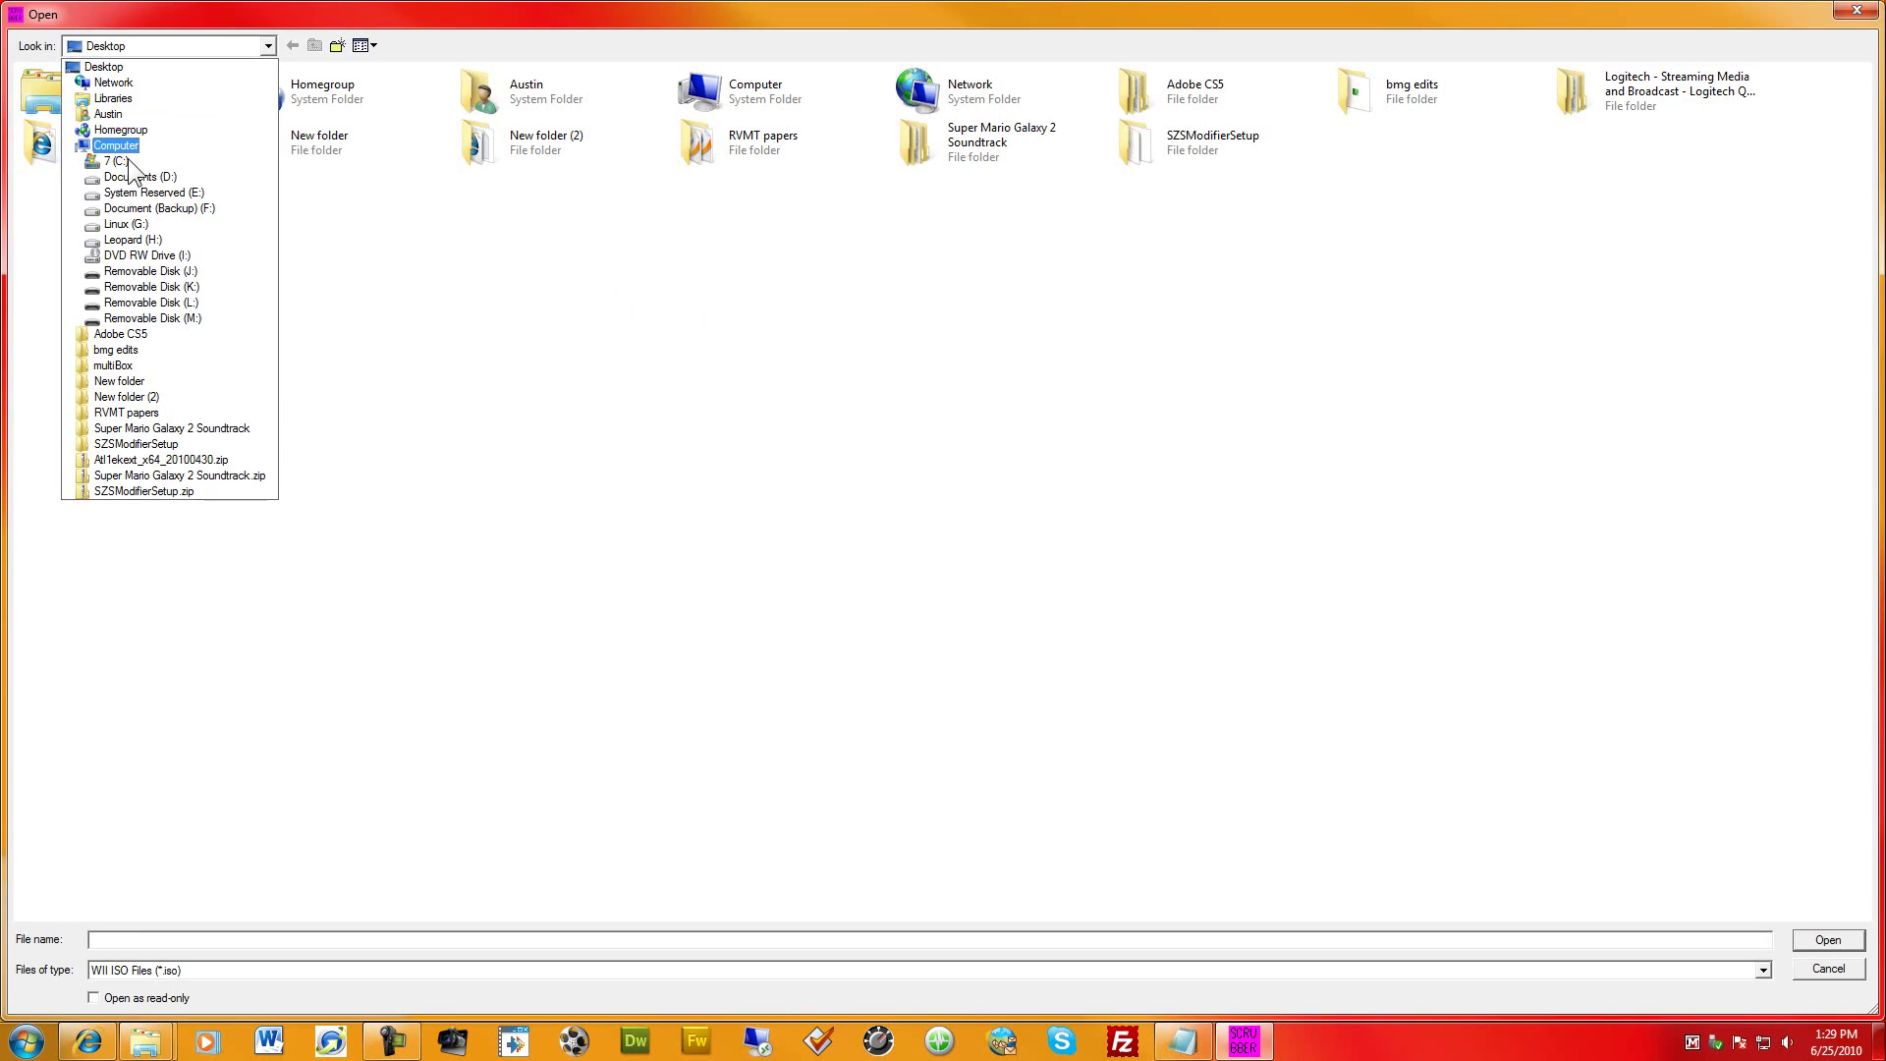
{"action": "left_click", "coordinate": [123, 98]}
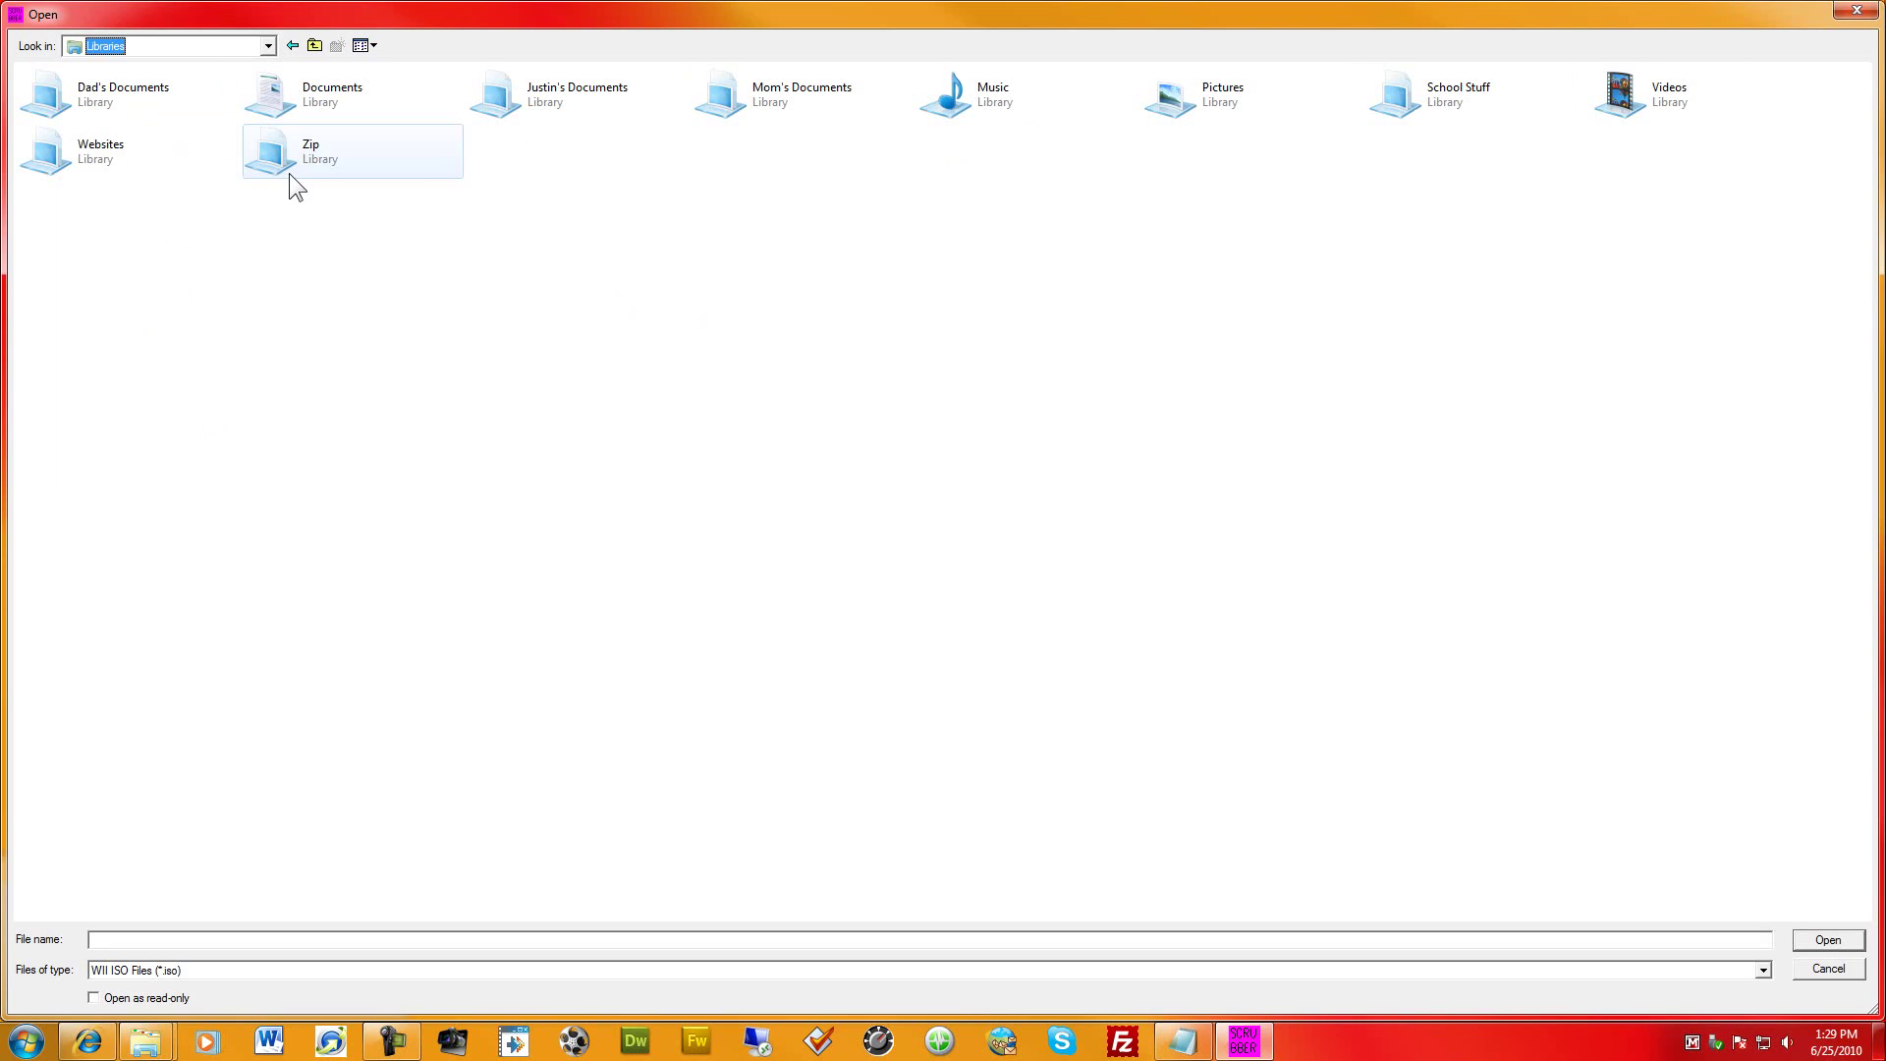
{"action": "double_click", "coordinate": [1253, 149]}
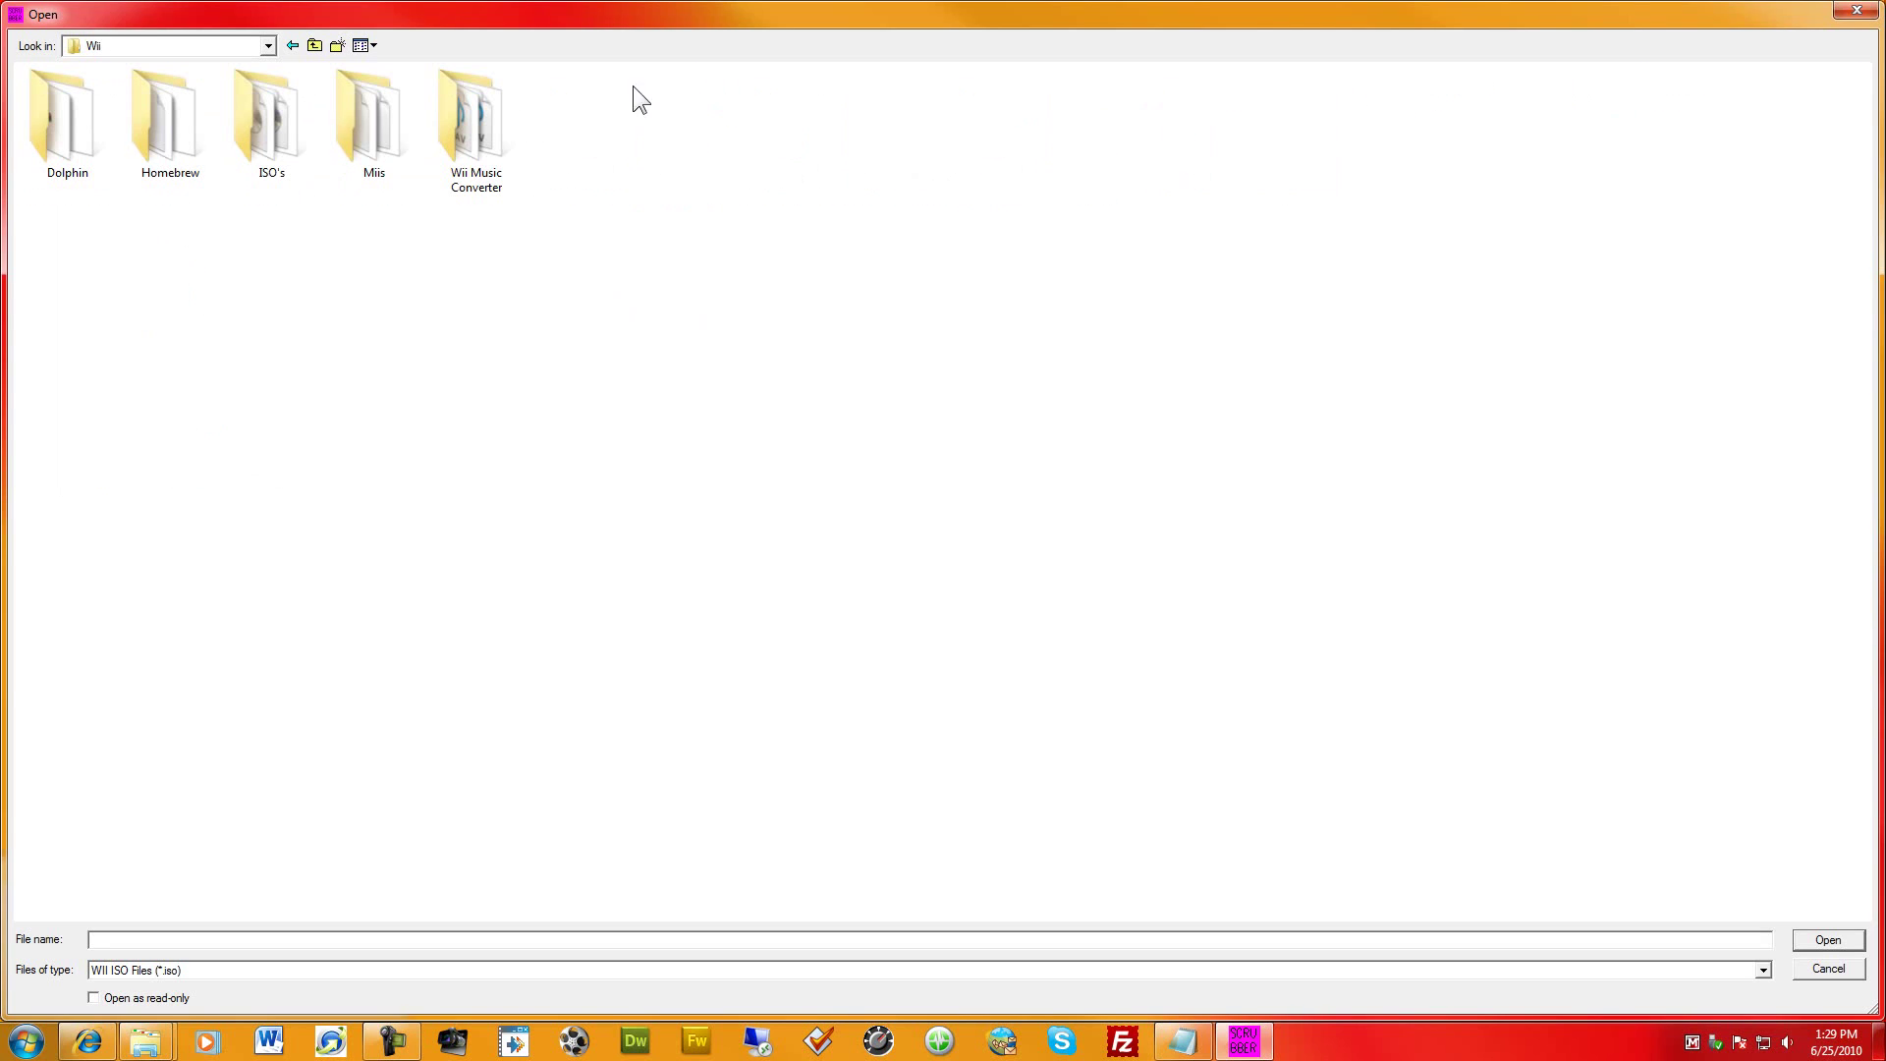
{"action": "double_click", "coordinate": [308, 126]}
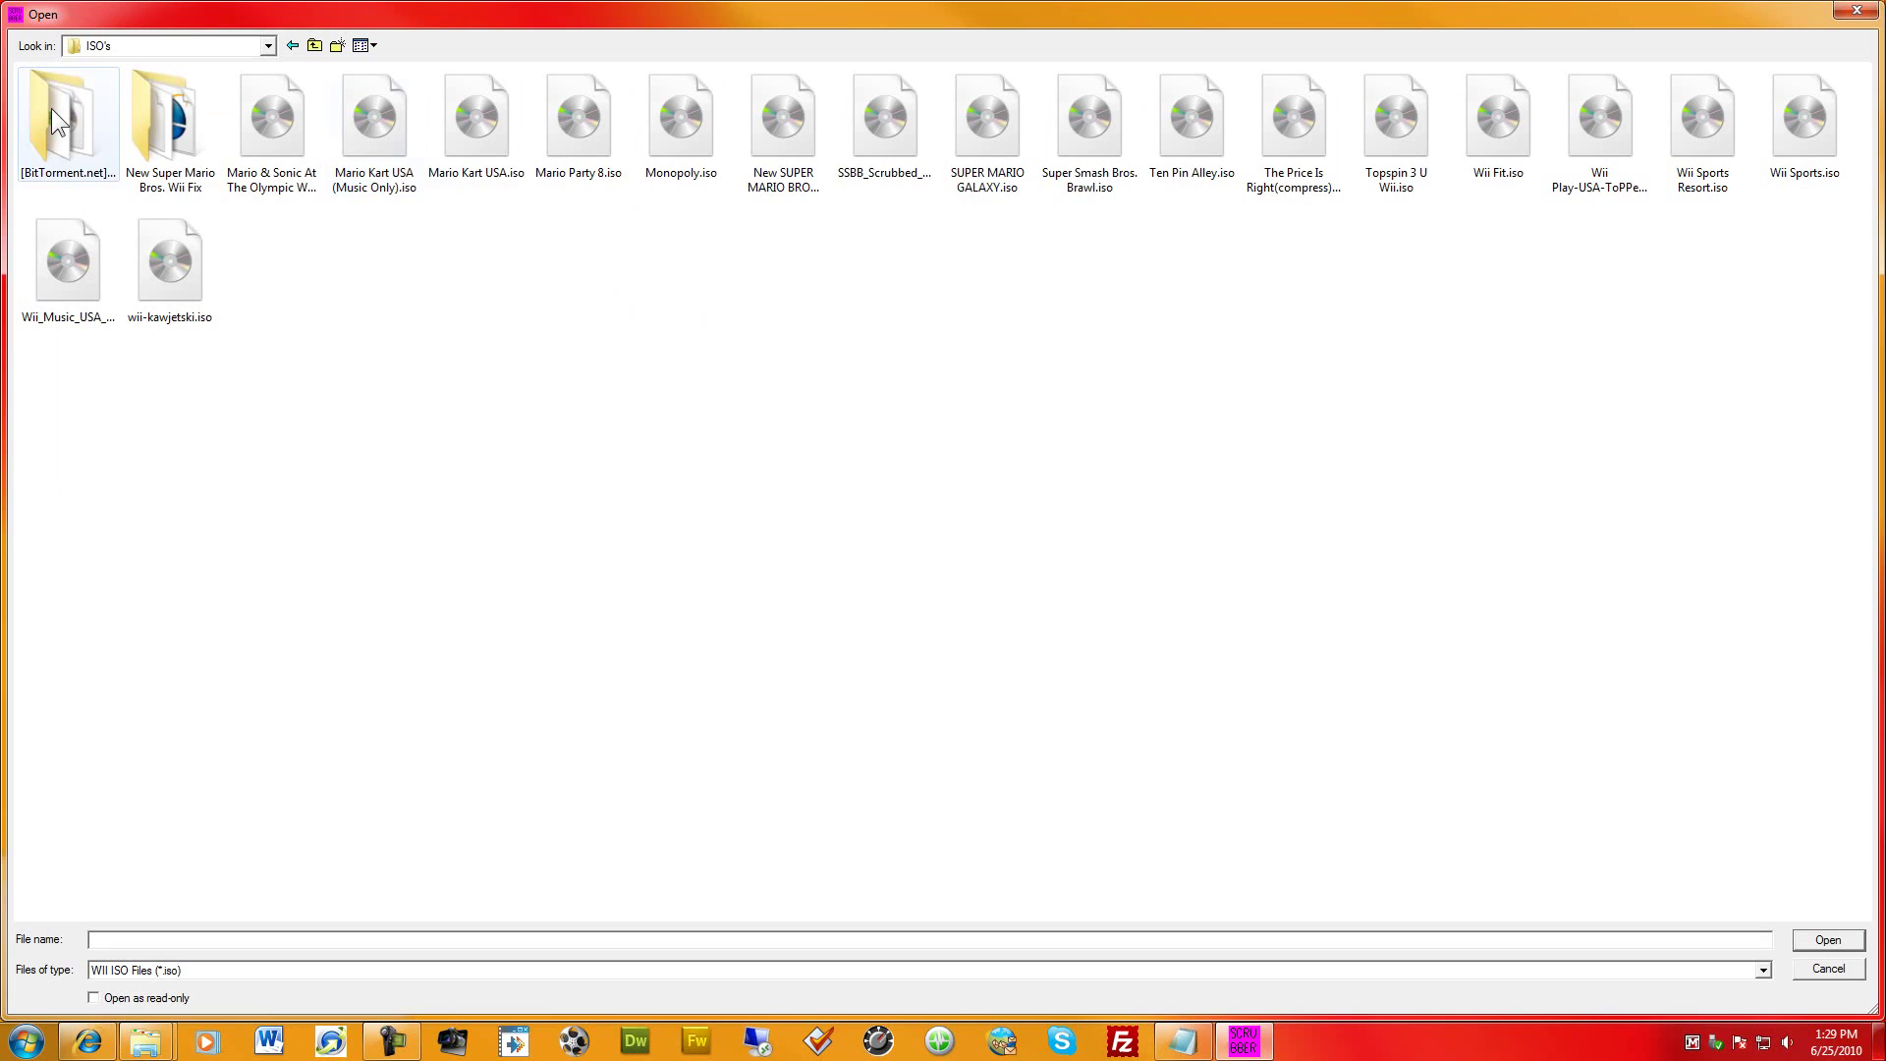
{"action": "double_click", "coordinate": [51, 108]}
{"action": "left_click", "coordinate": [96, 115]}
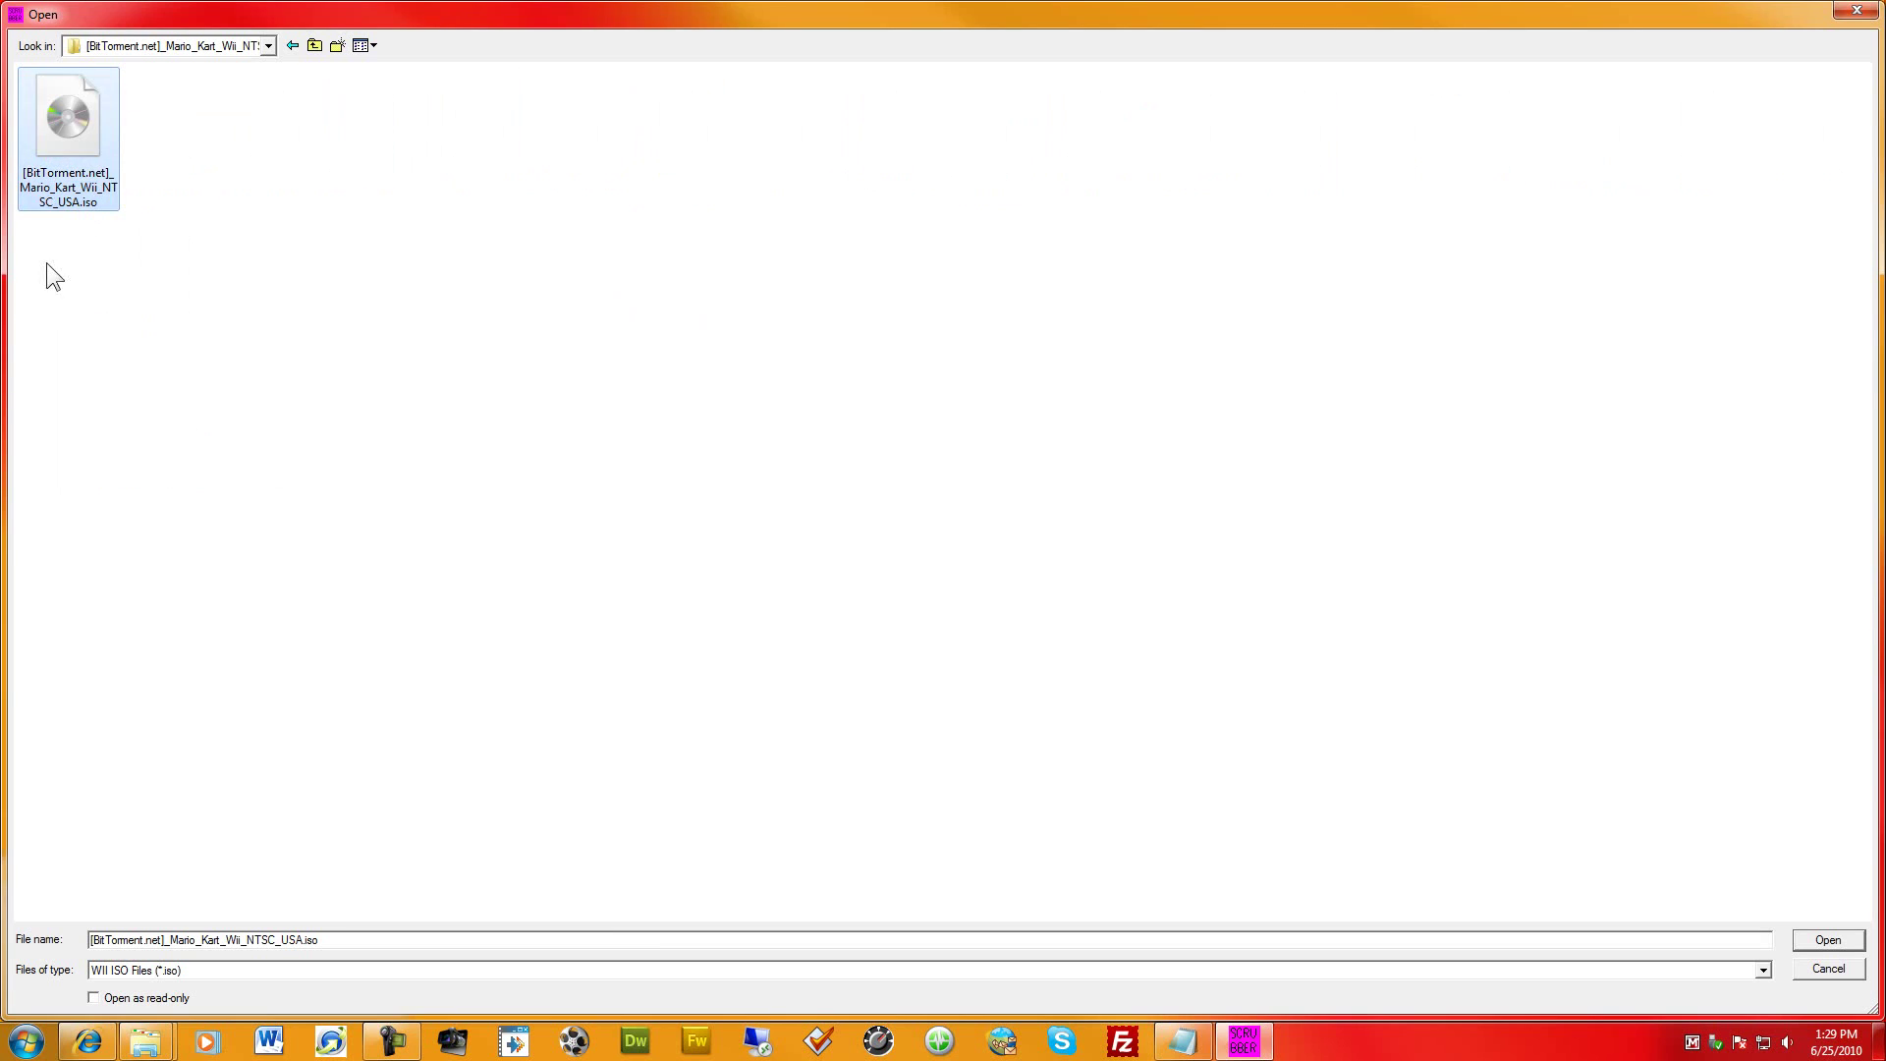
{"action": "double_click", "coordinate": [69, 130]}
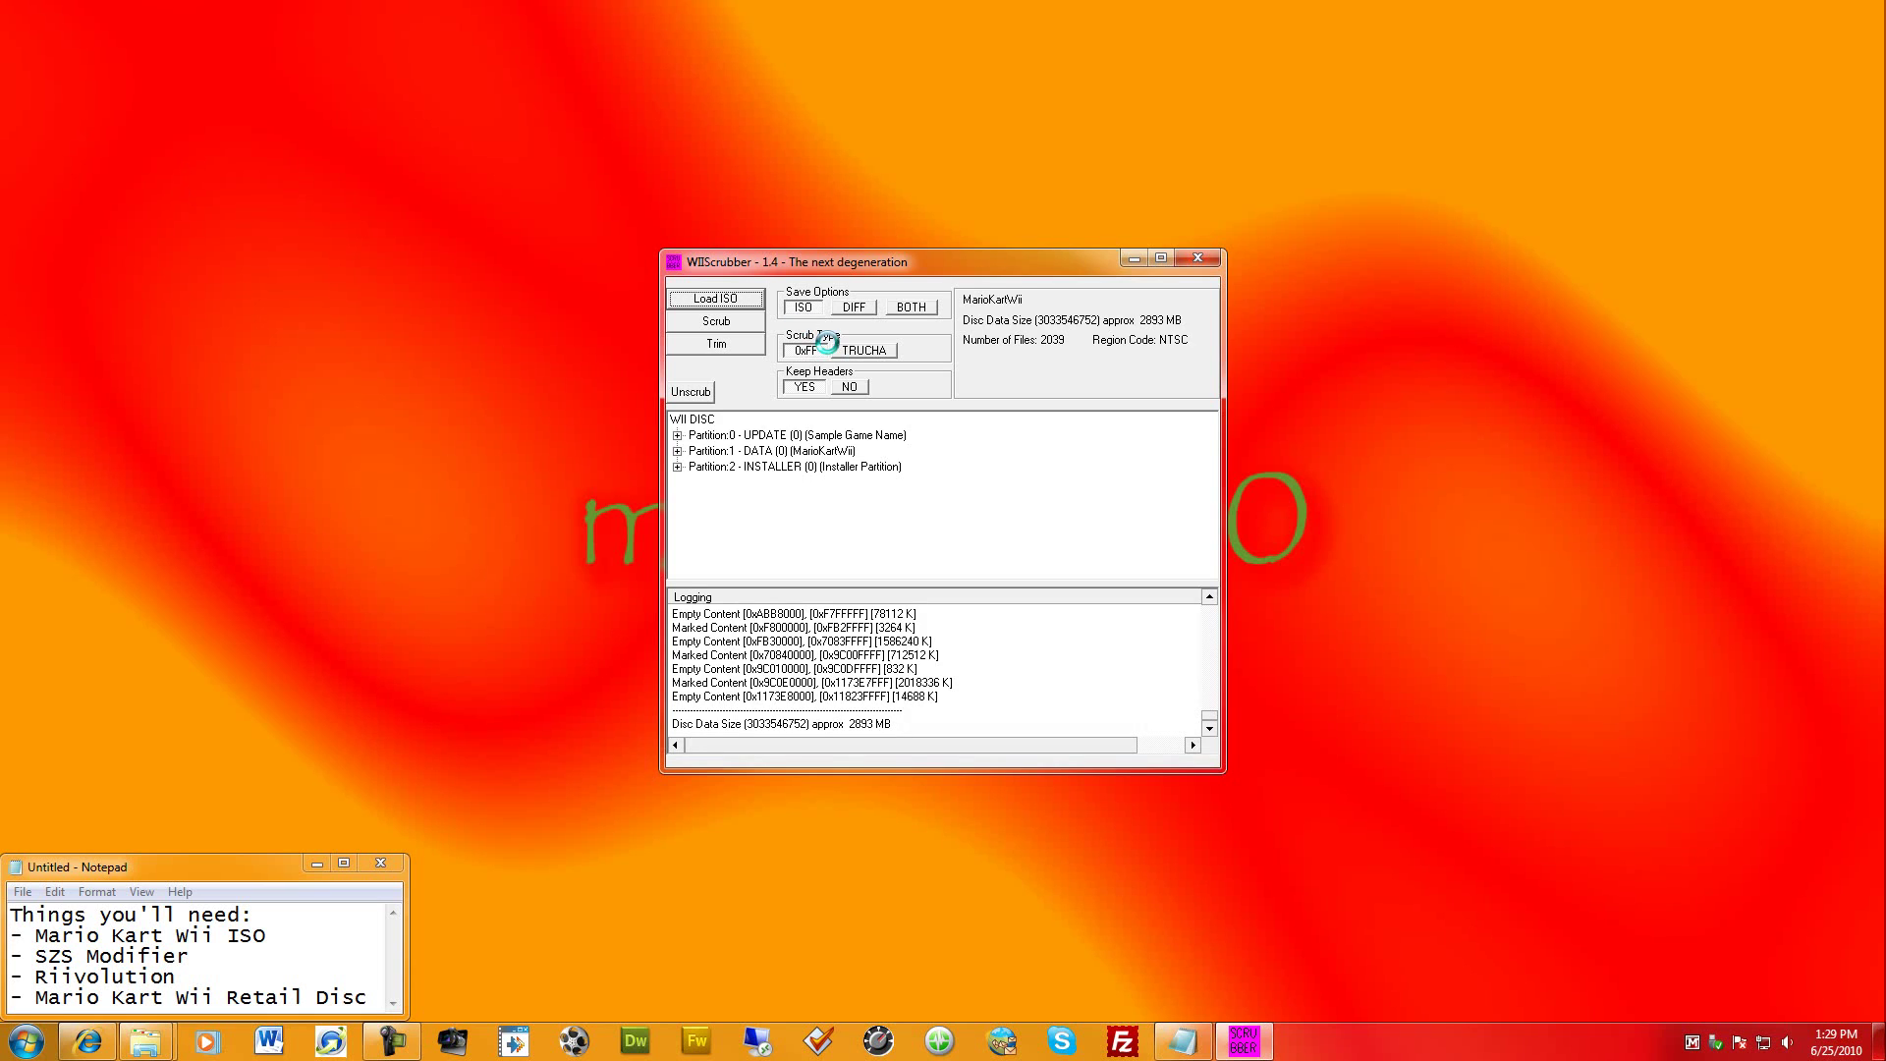
Expand the DATA partition down to the Scene/UI folder and enlarge the window to the full screen height
{"action": "left_click", "coordinate": [727, 451]}
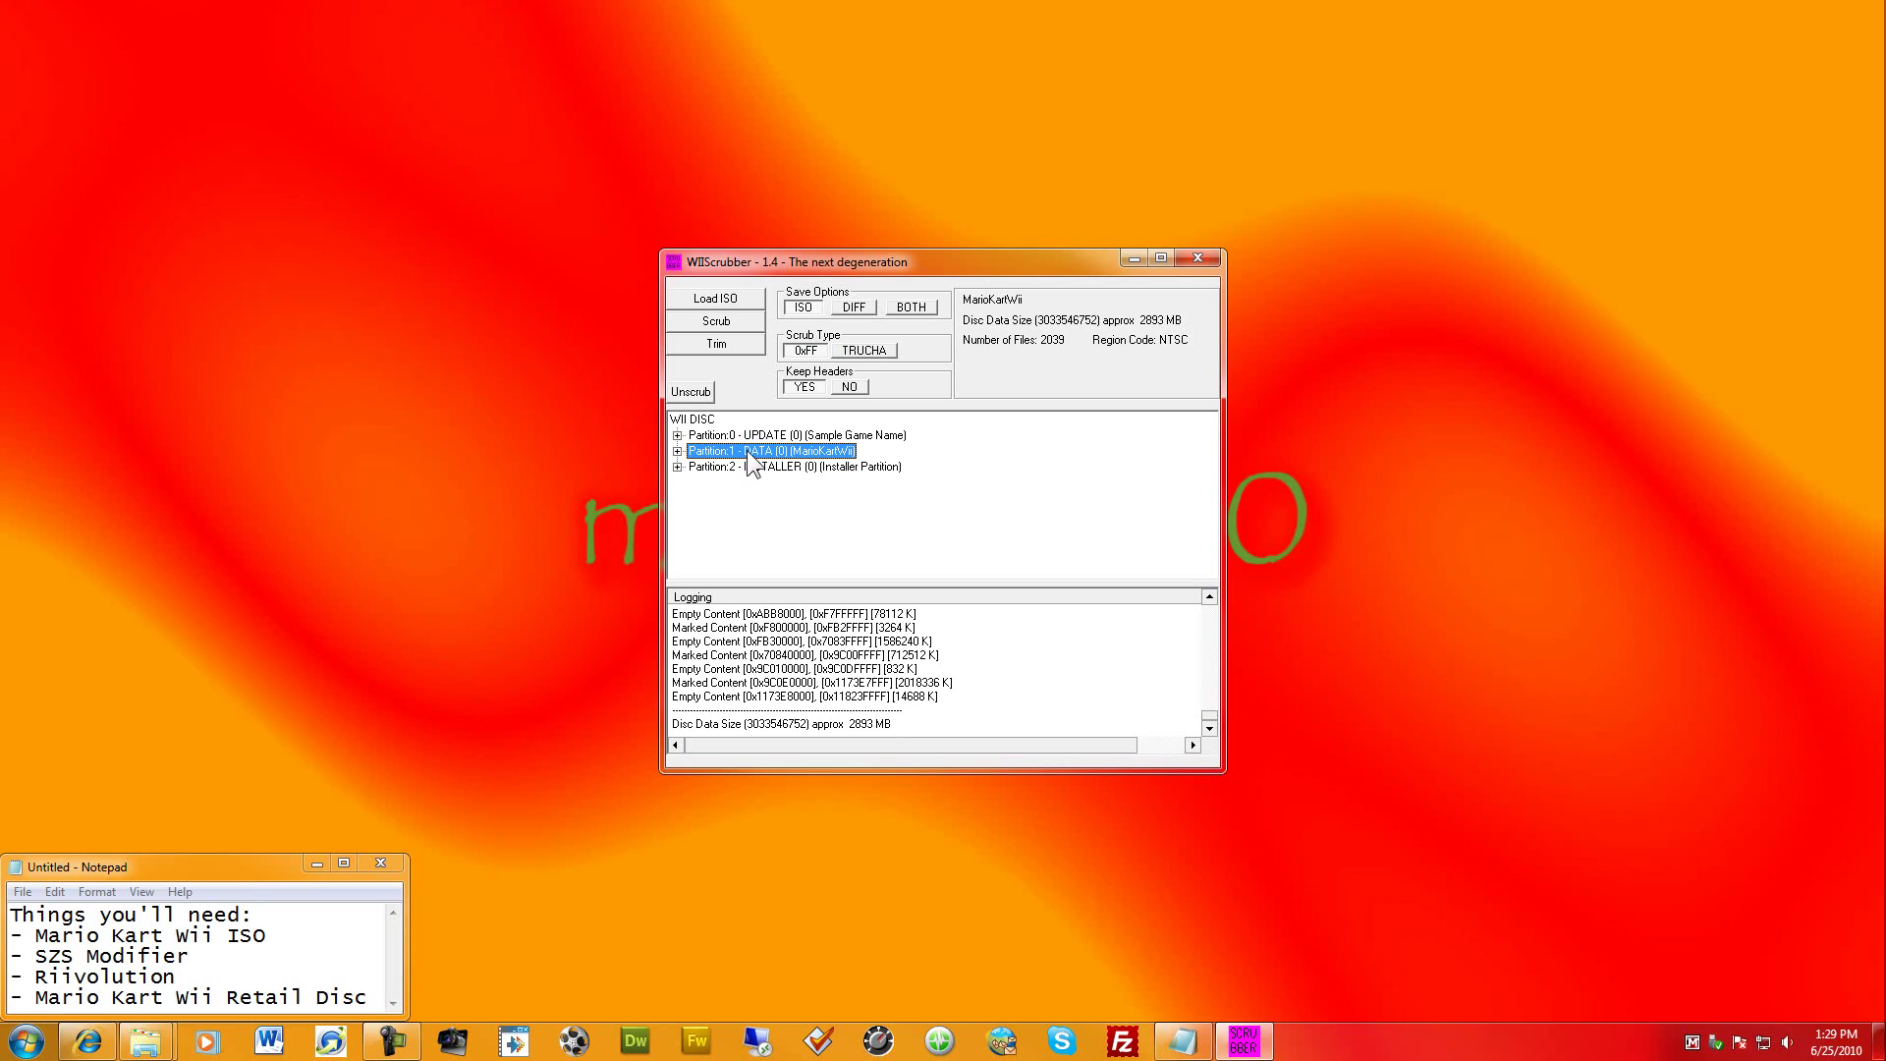
{"action": "double_click", "coordinate": [746, 450]}
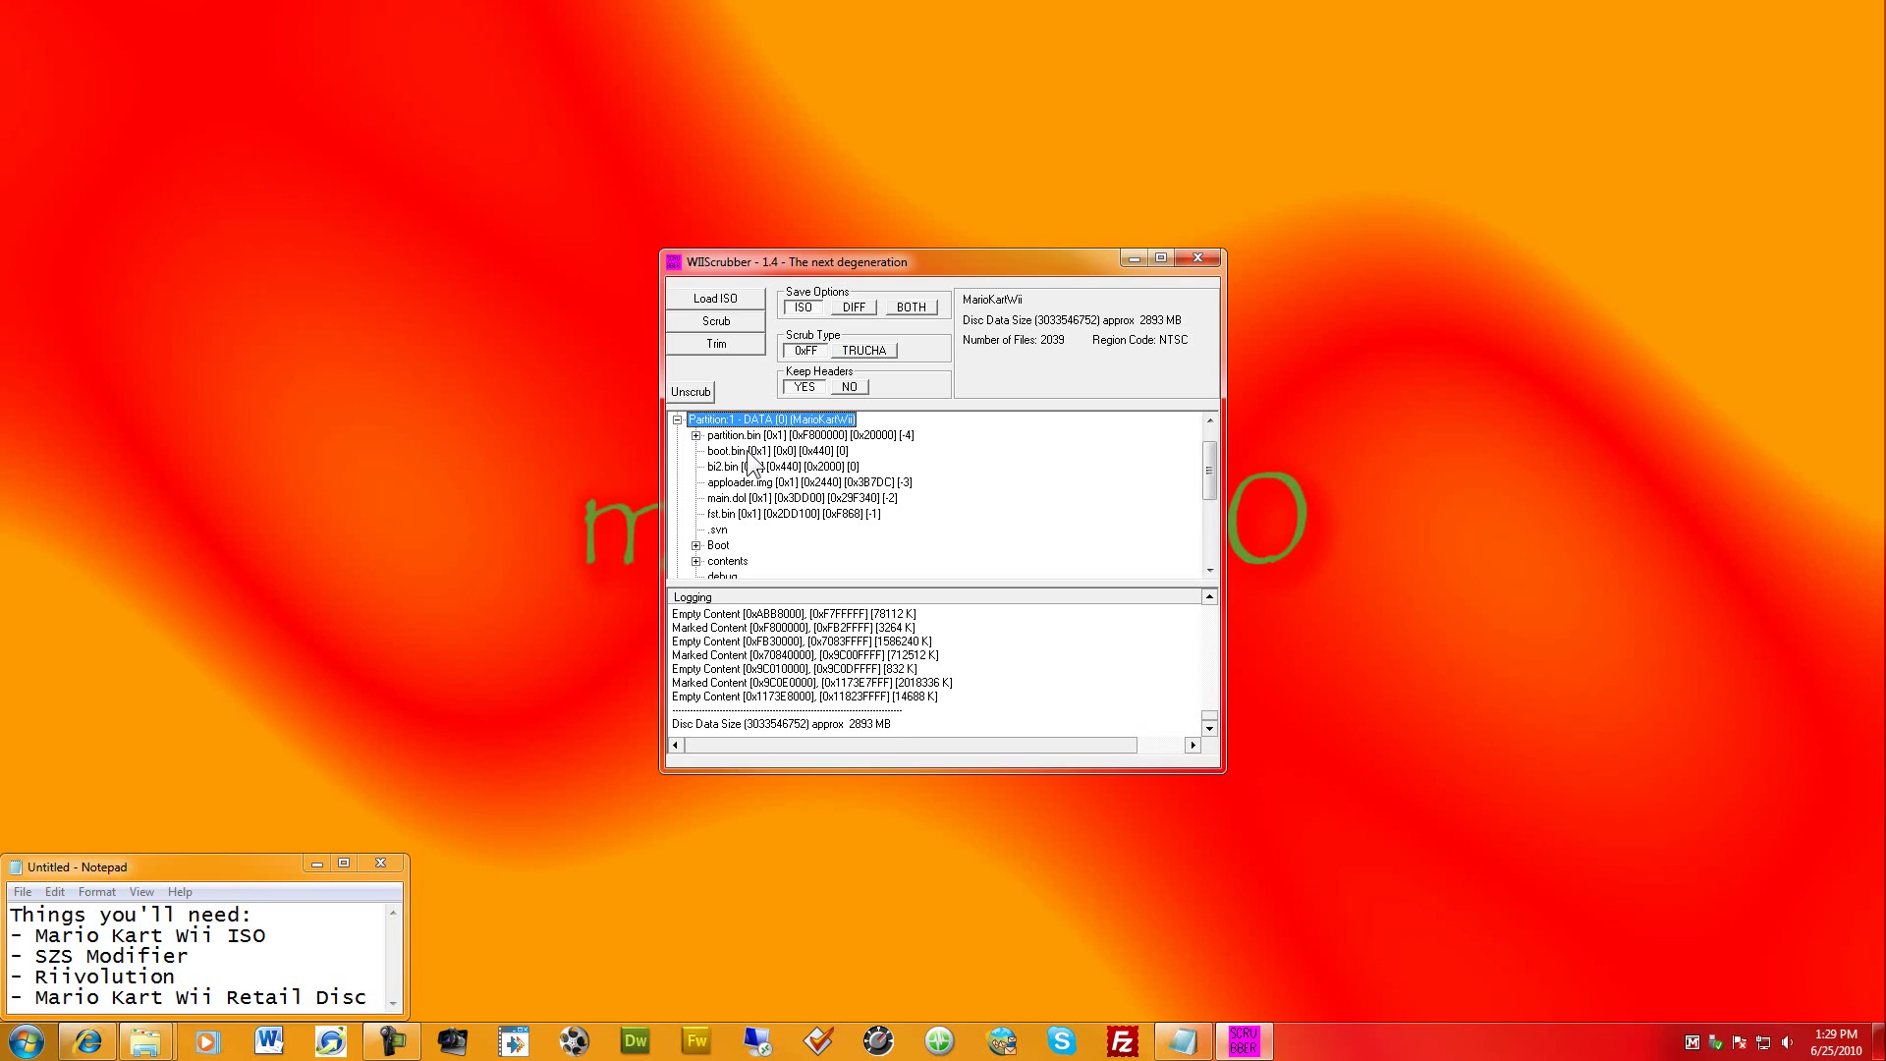
{"action": "scroll", "coordinate": [769, 481], "scroll_direction": "down", "scroll_amount": 3}
{"action": "double_click", "coordinate": [725, 529]}
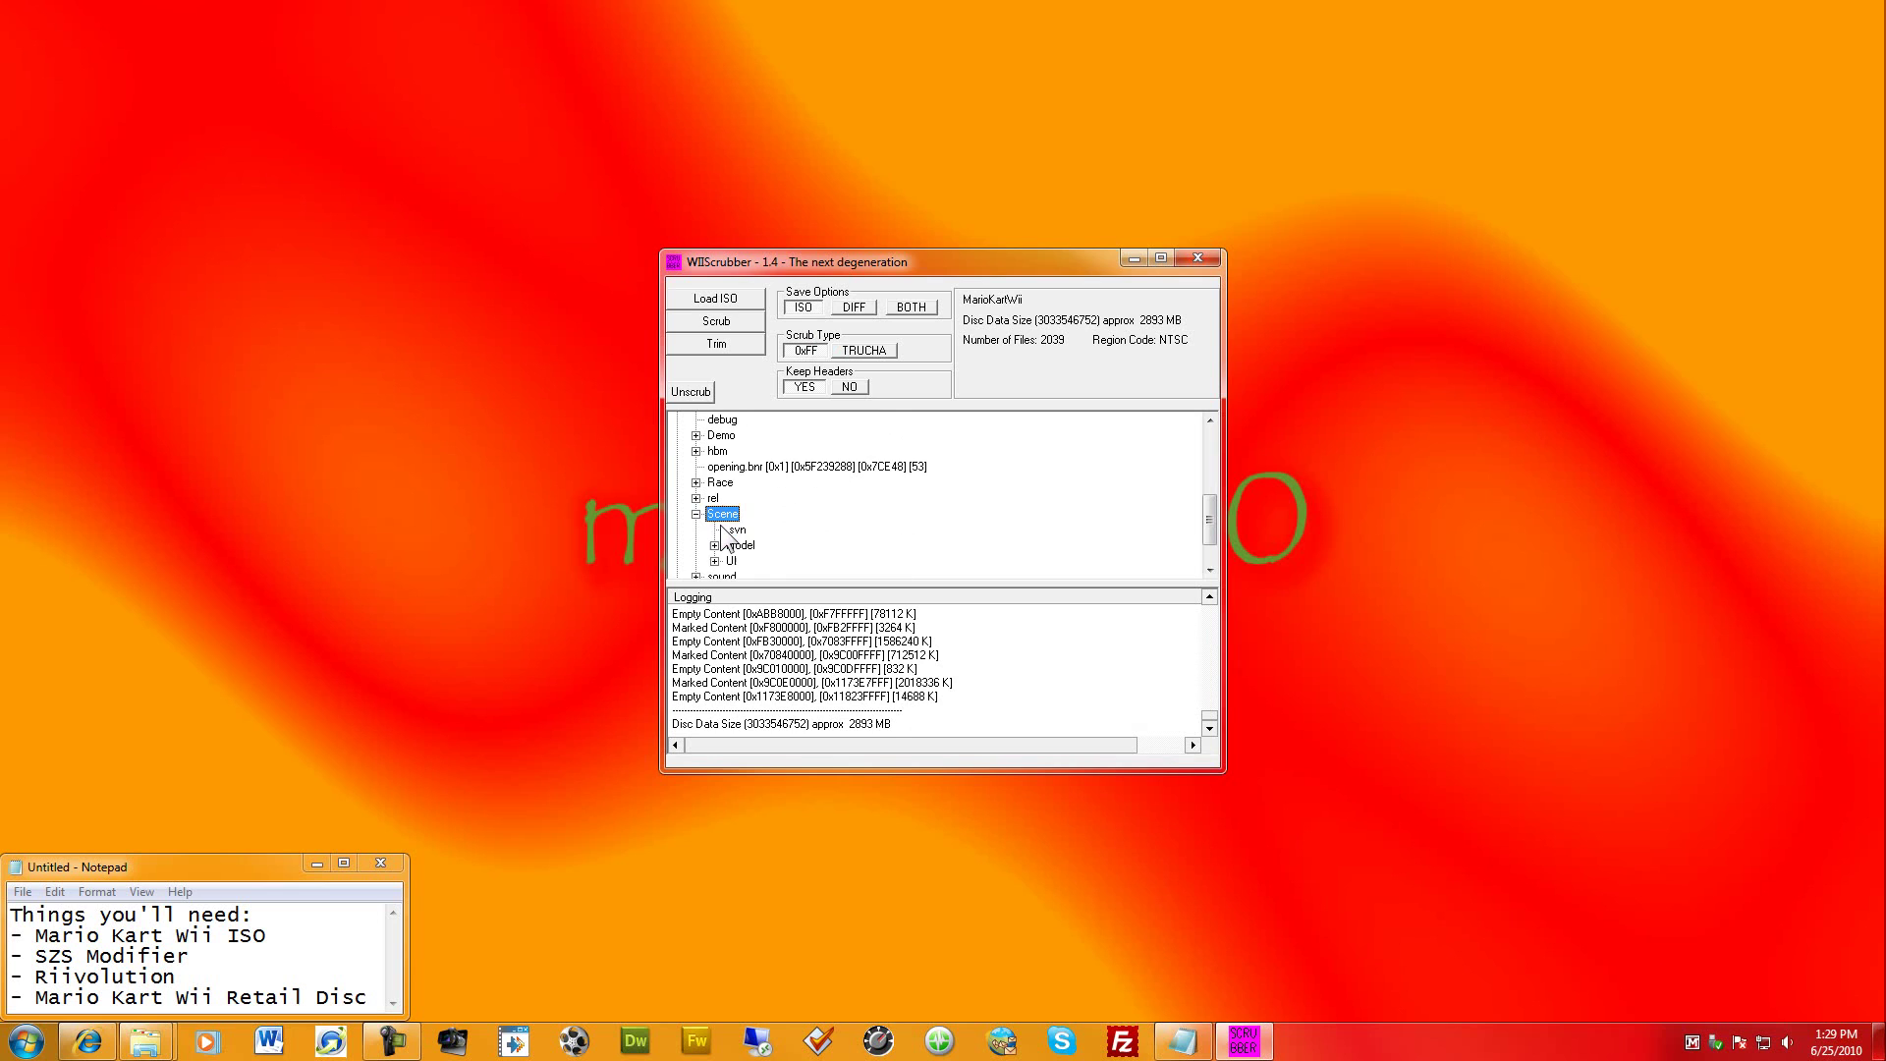
{"action": "double_click", "coordinate": [735, 562]}
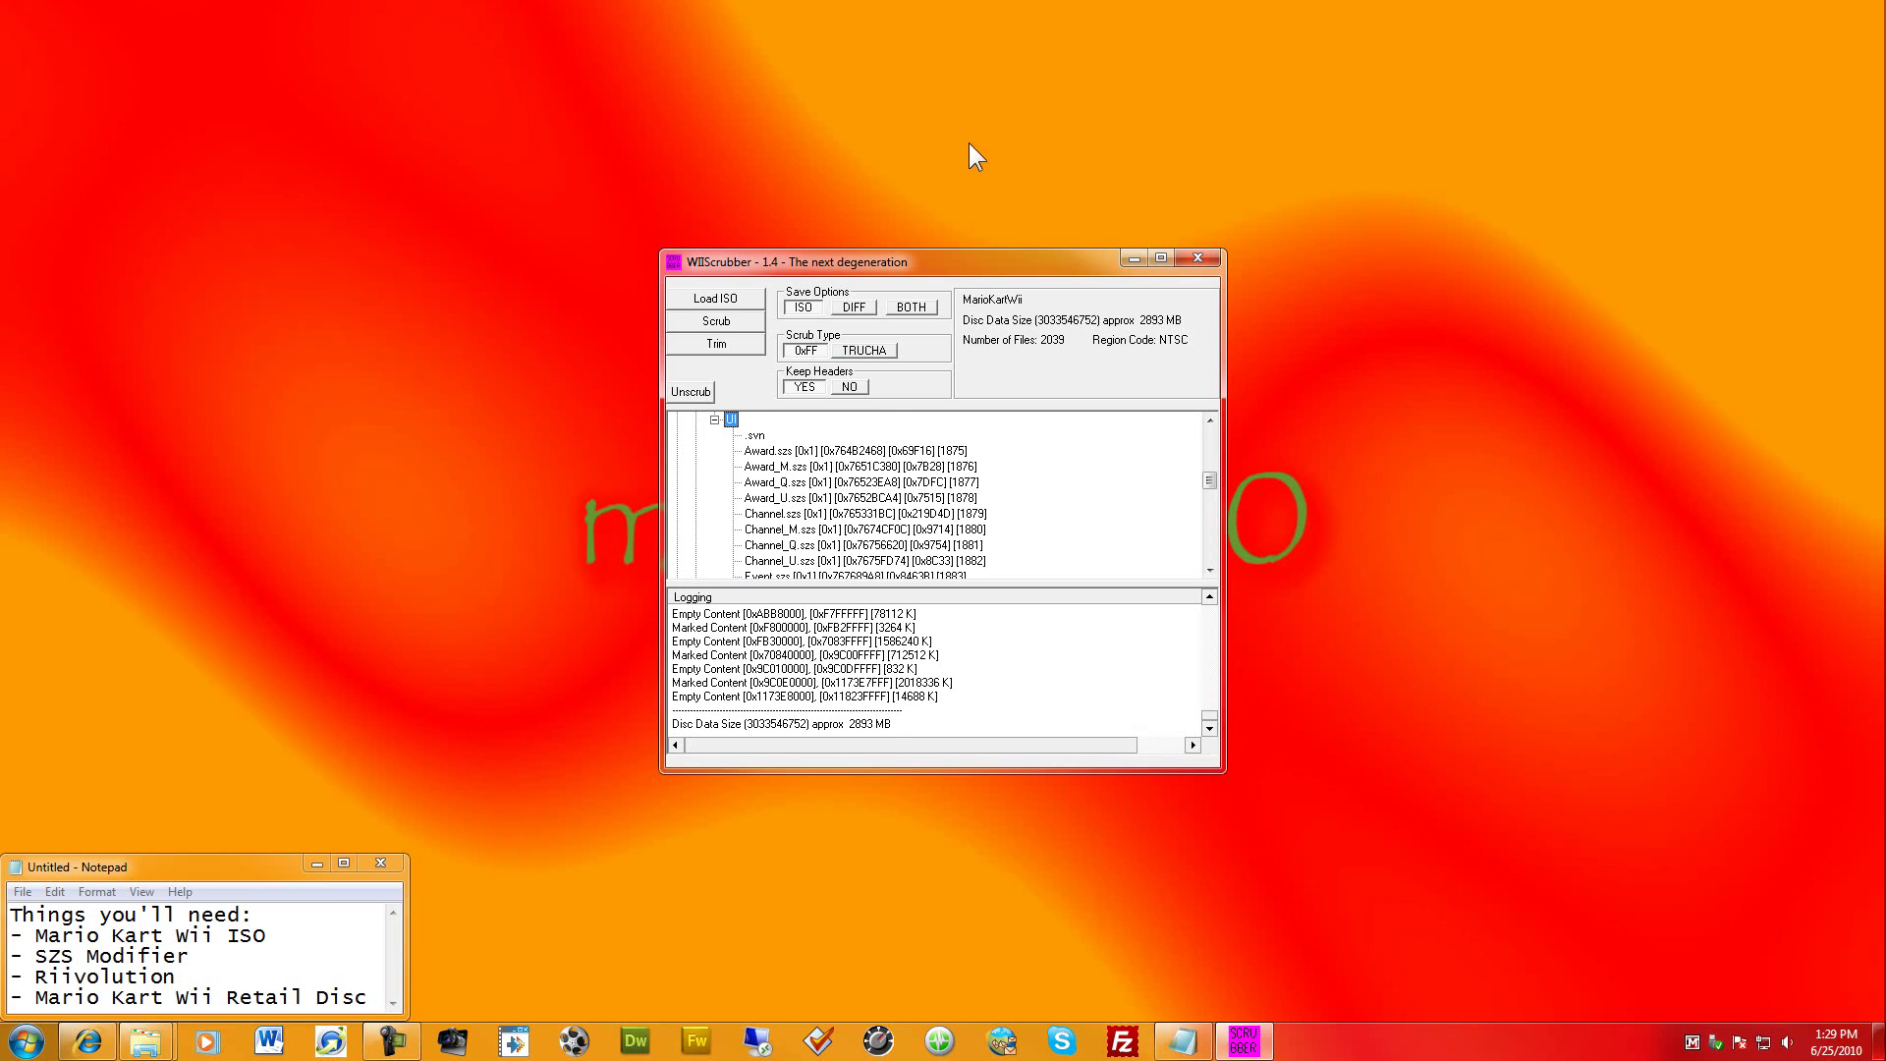
{"action": "left_click_drag", "start_coordinate": [933, 248], "coordinate": [945, 5]}
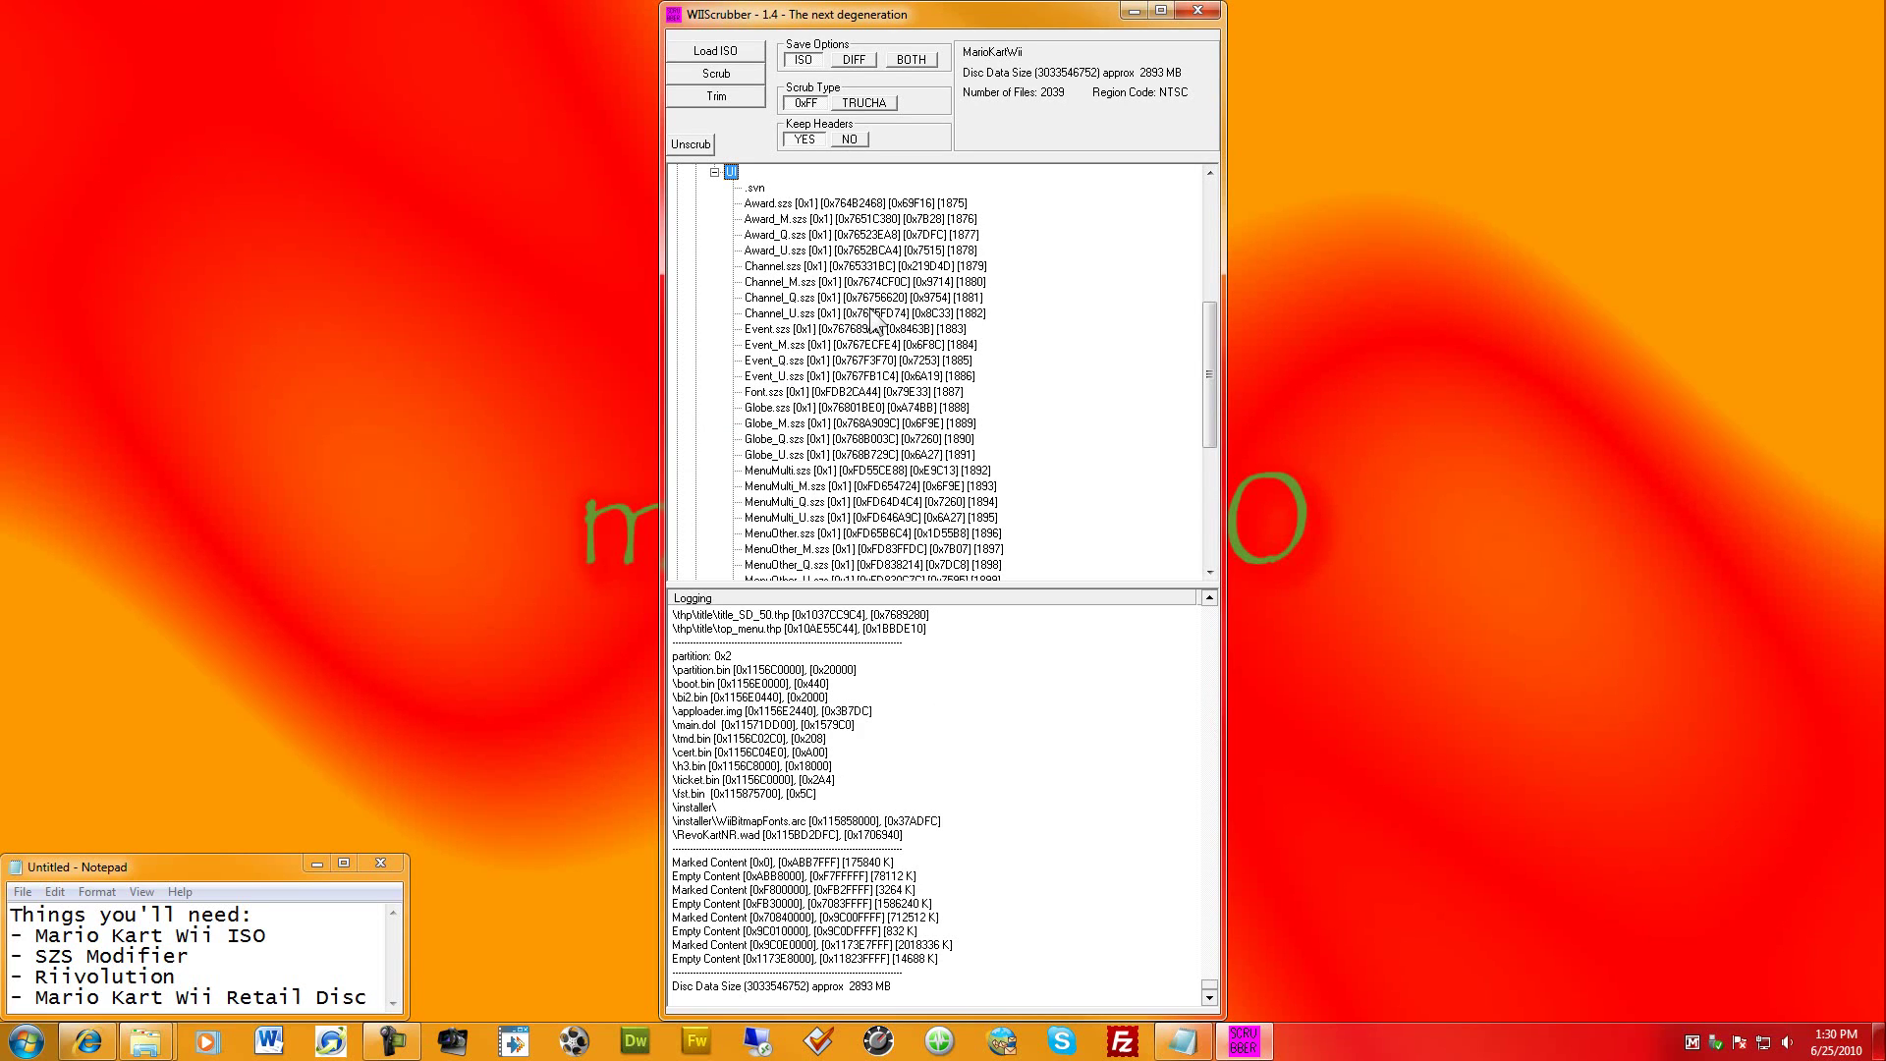
Examine the .szs files in the UI folder, especially the _U variants such as Award_U, Channel_U, Event_U and MenuMulti_U
{"action": "right_click", "coordinate": [799, 259]}
{"action": "left_click", "coordinate": [796, 258]}
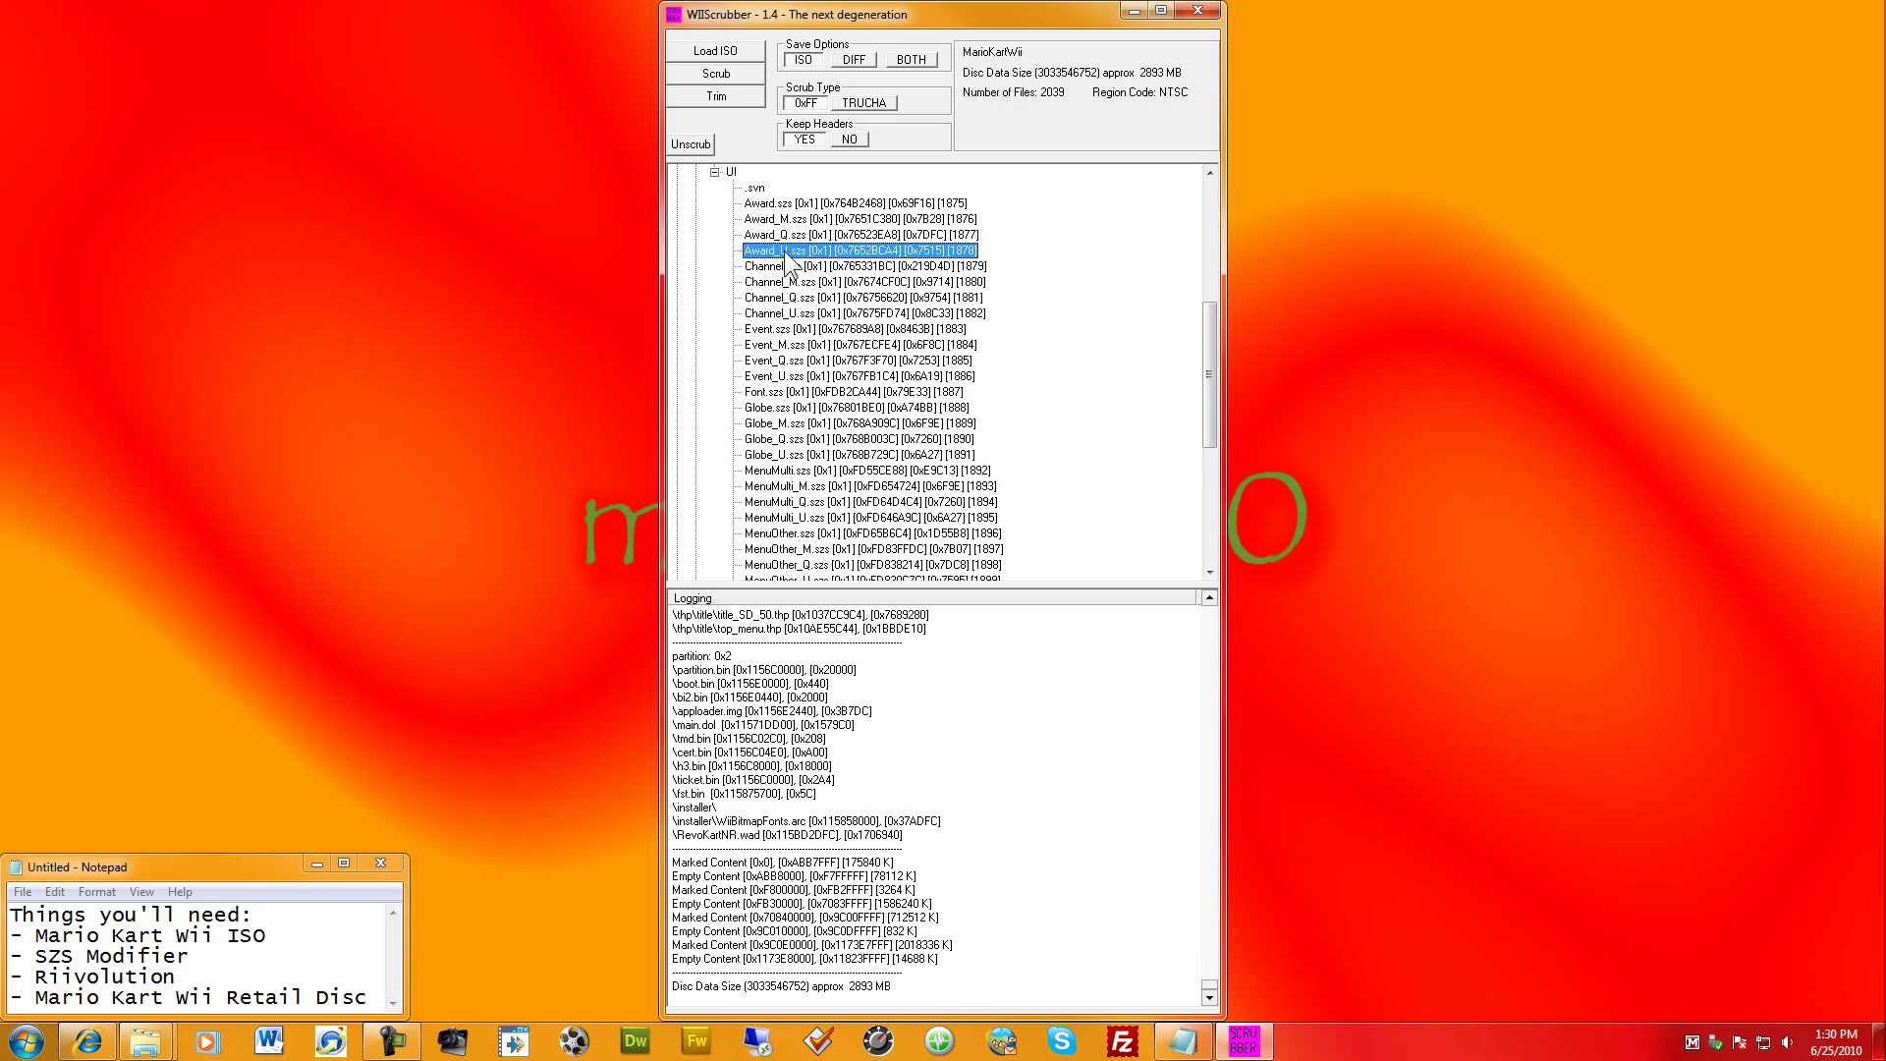
{"action": "left_click", "coordinate": [788, 312]}
{"action": "left_click", "coordinate": [795, 379]}
{"action": "left_click", "coordinate": [807, 516]}
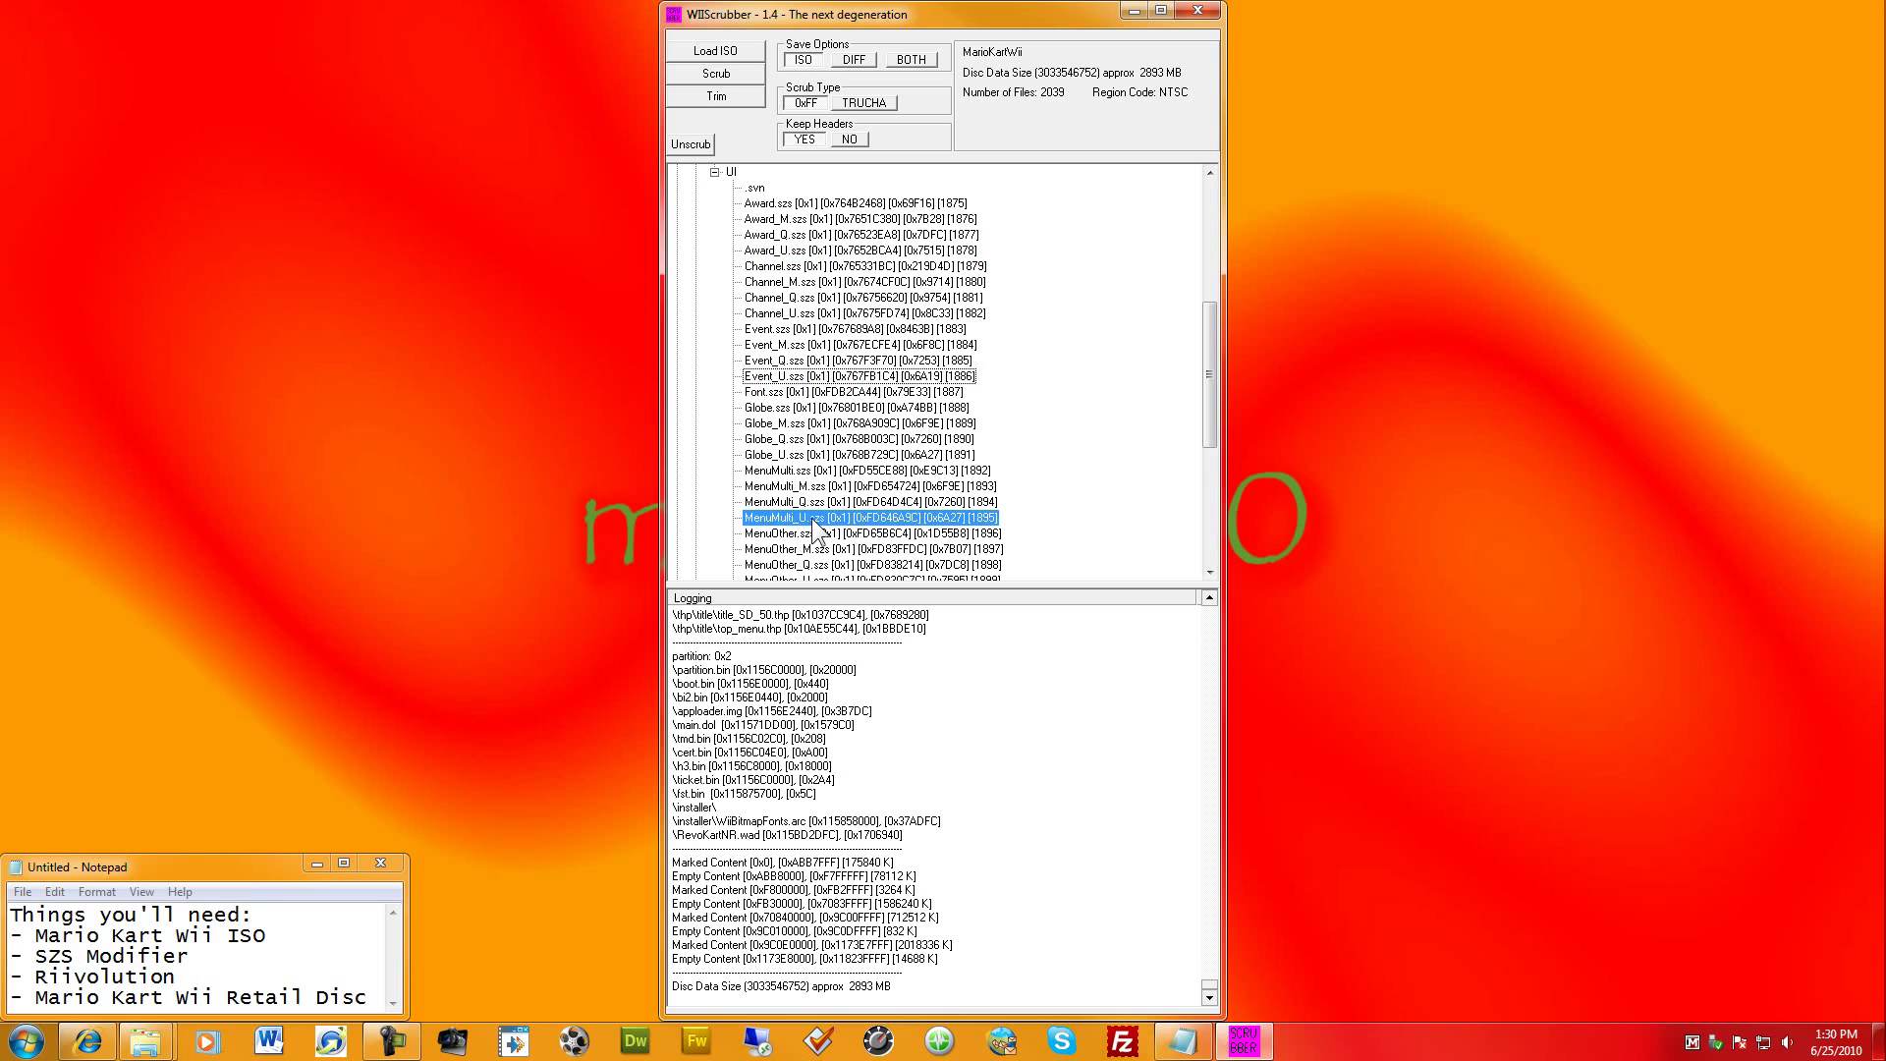
{"action": "left_click", "coordinate": [832, 407]}
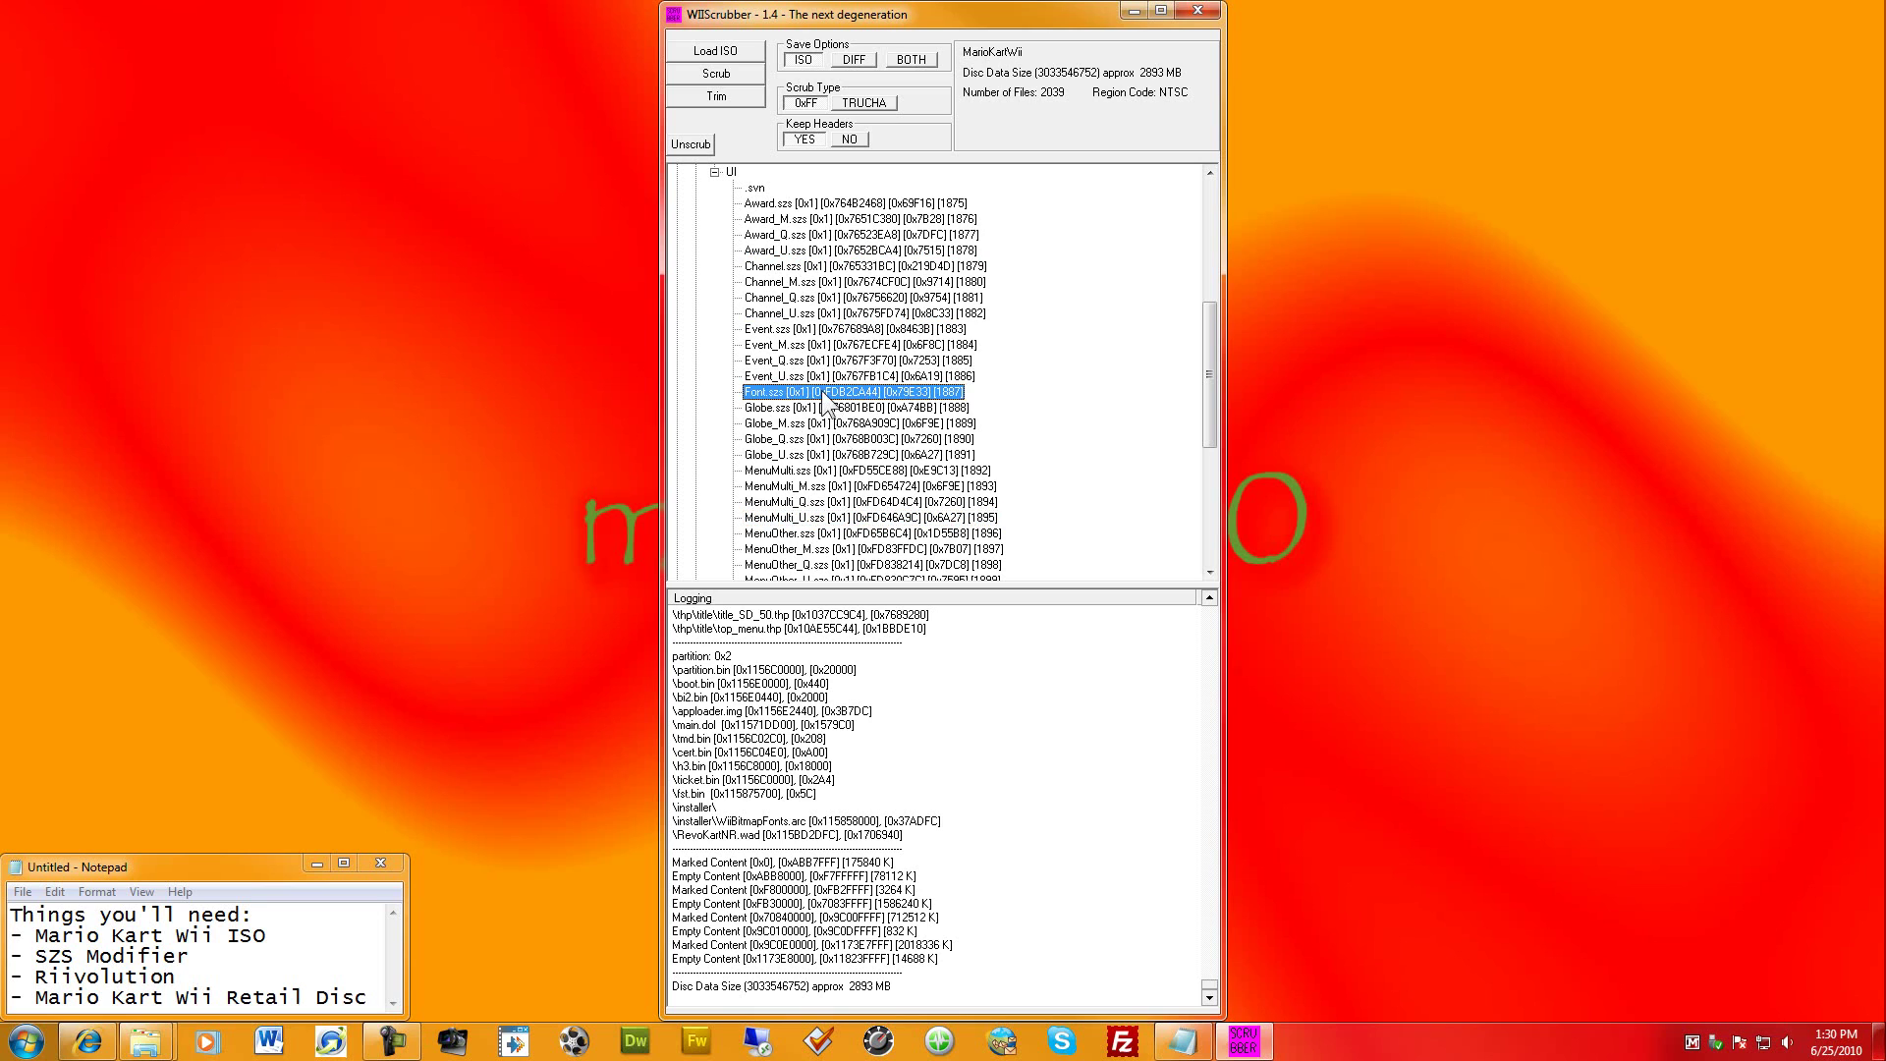
{"action": "left_click", "coordinate": [816, 422]}
{"action": "left_click", "coordinate": [804, 407]}
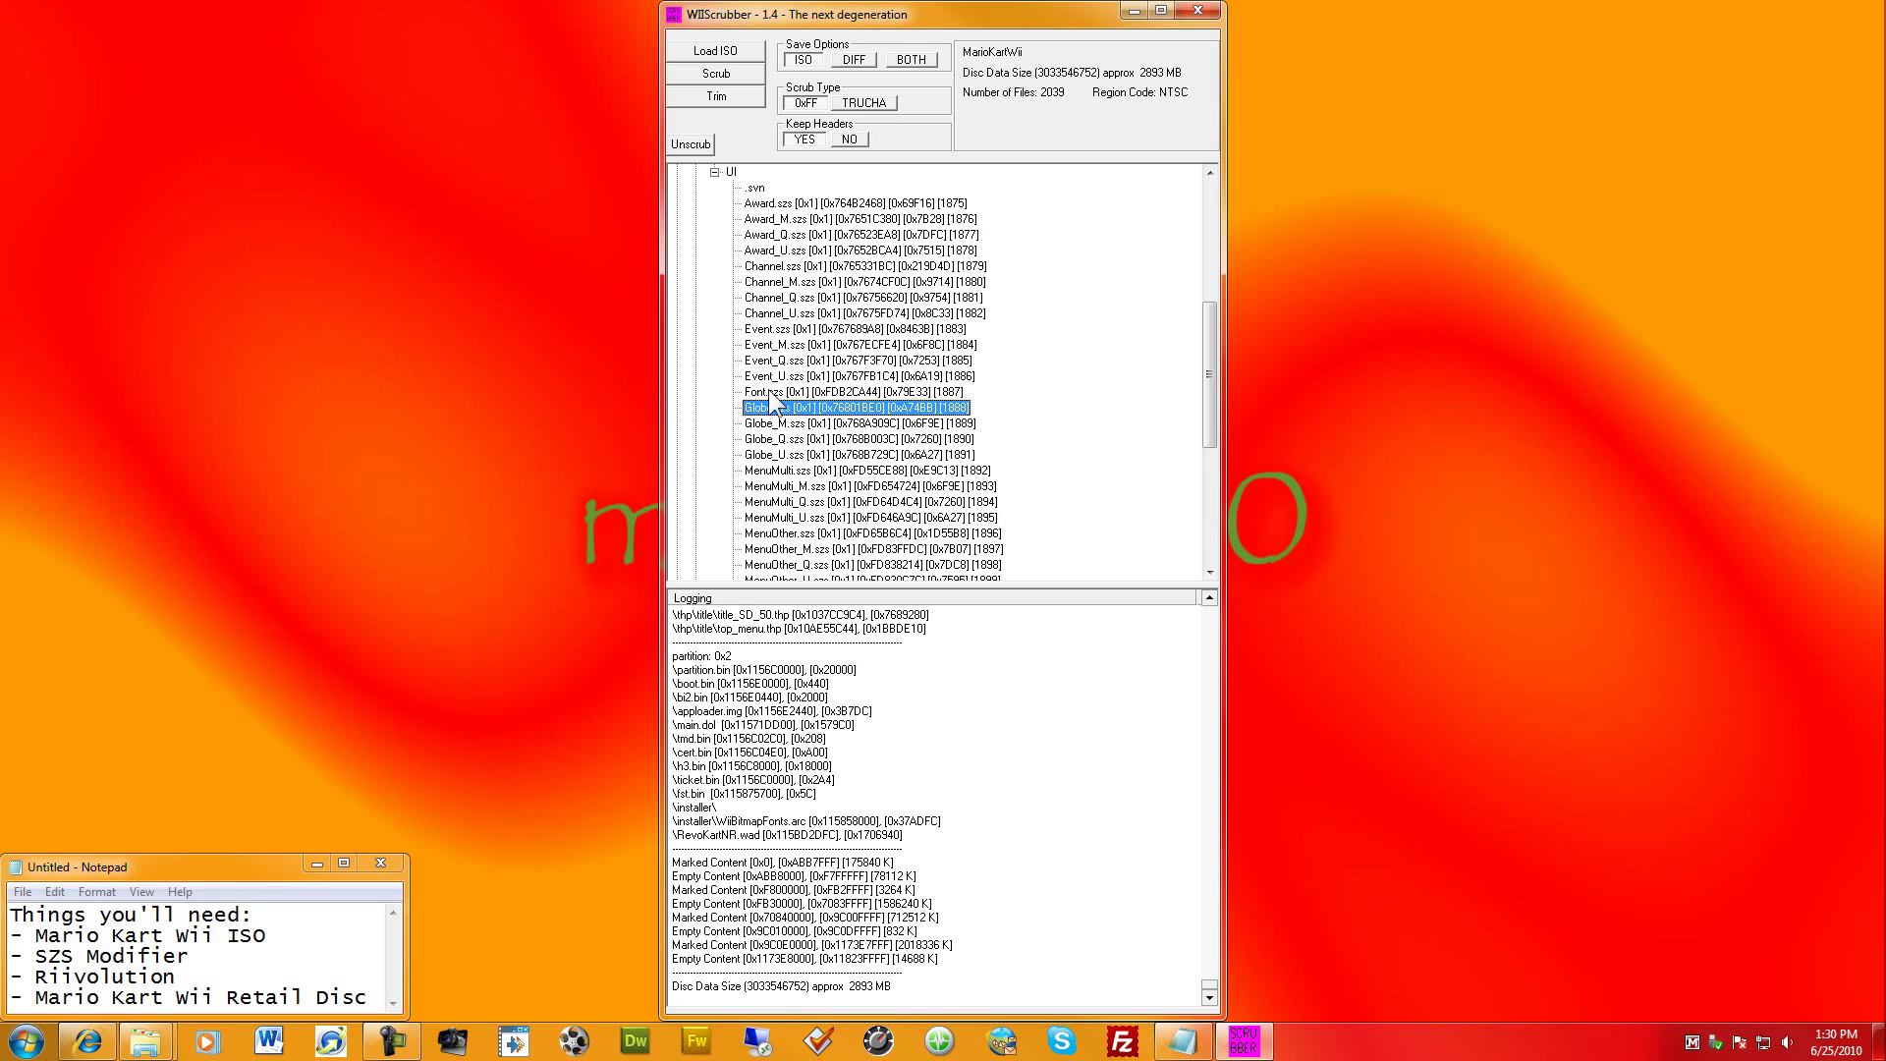
{"action": "scroll", "coordinate": [807, 420], "scroll_direction": "down", "scroll_amount": 1}
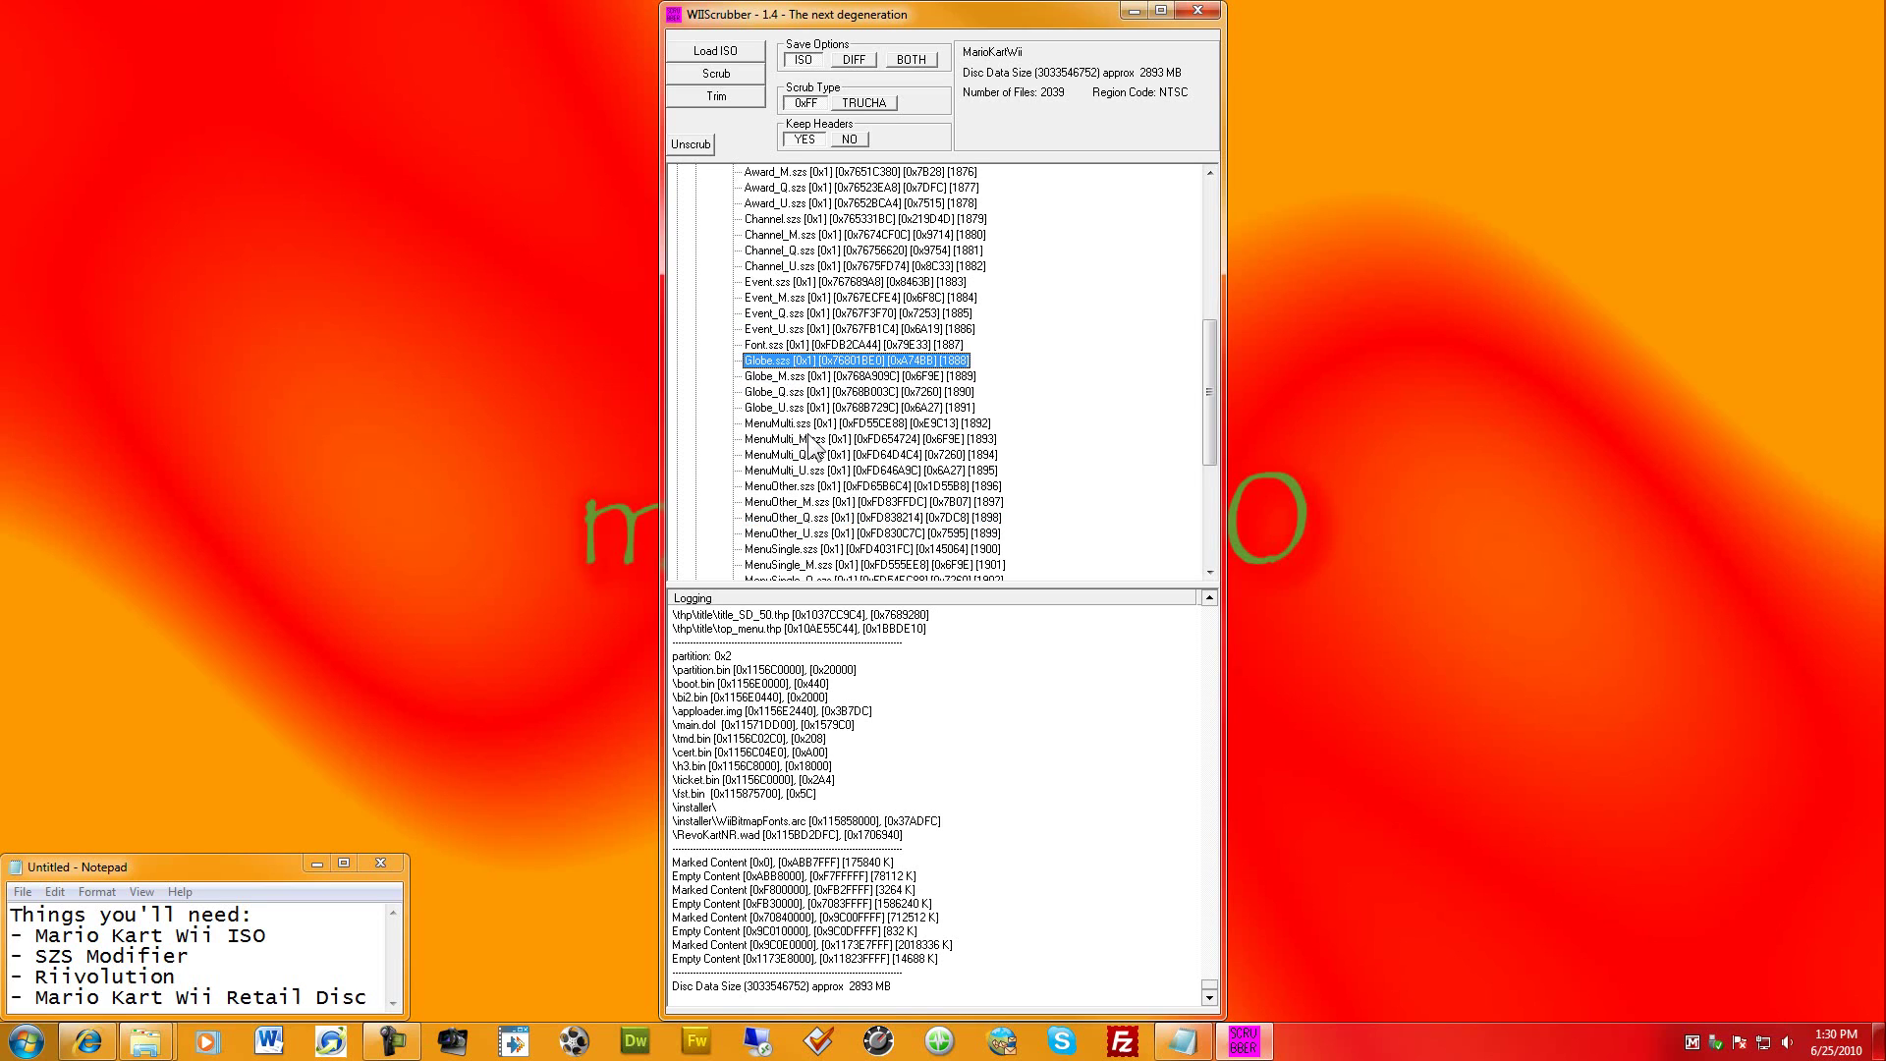
{"action": "scroll", "coordinate": [850, 506], "scroll_direction": "down", "scroll_amount": 2}
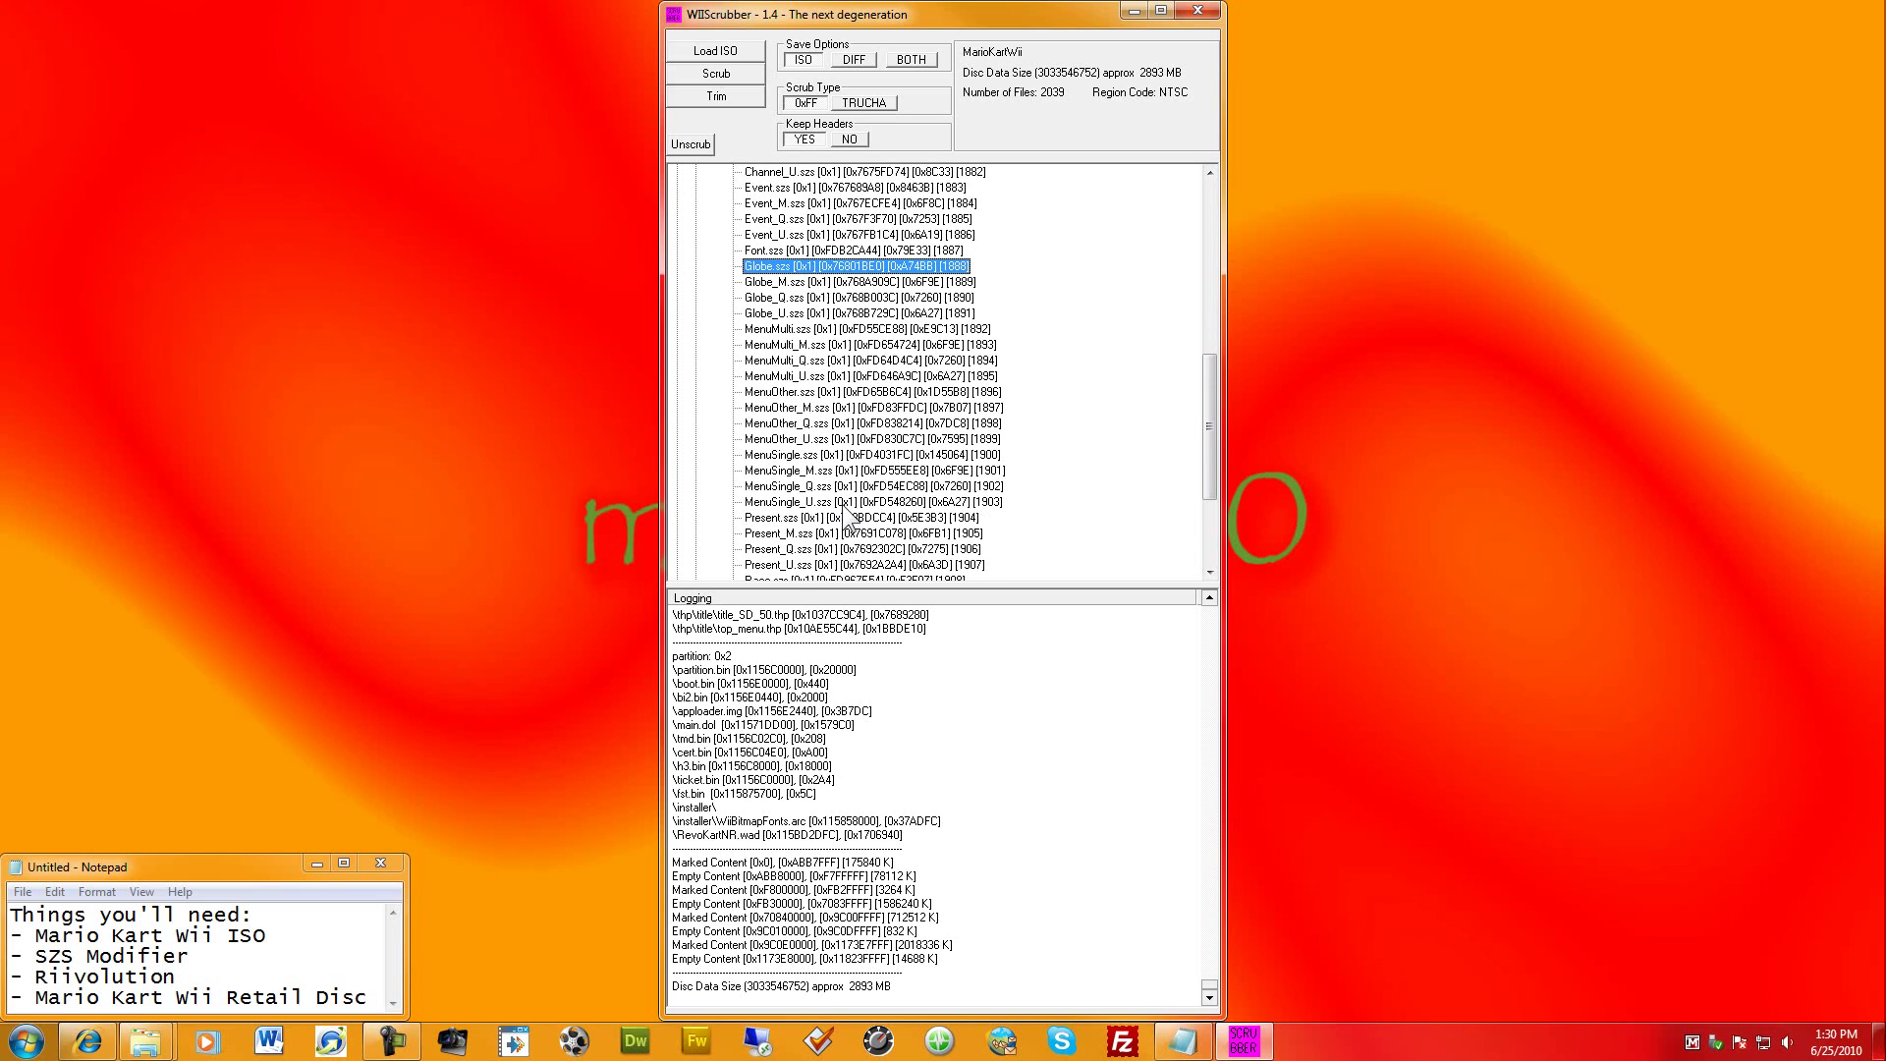
Extract MenuSingle_U.szs into the bmg edits folder, overwriting the existing copy, and exit WiiScrubber
{"action": "right_click", "coordinate": [822, 500]}
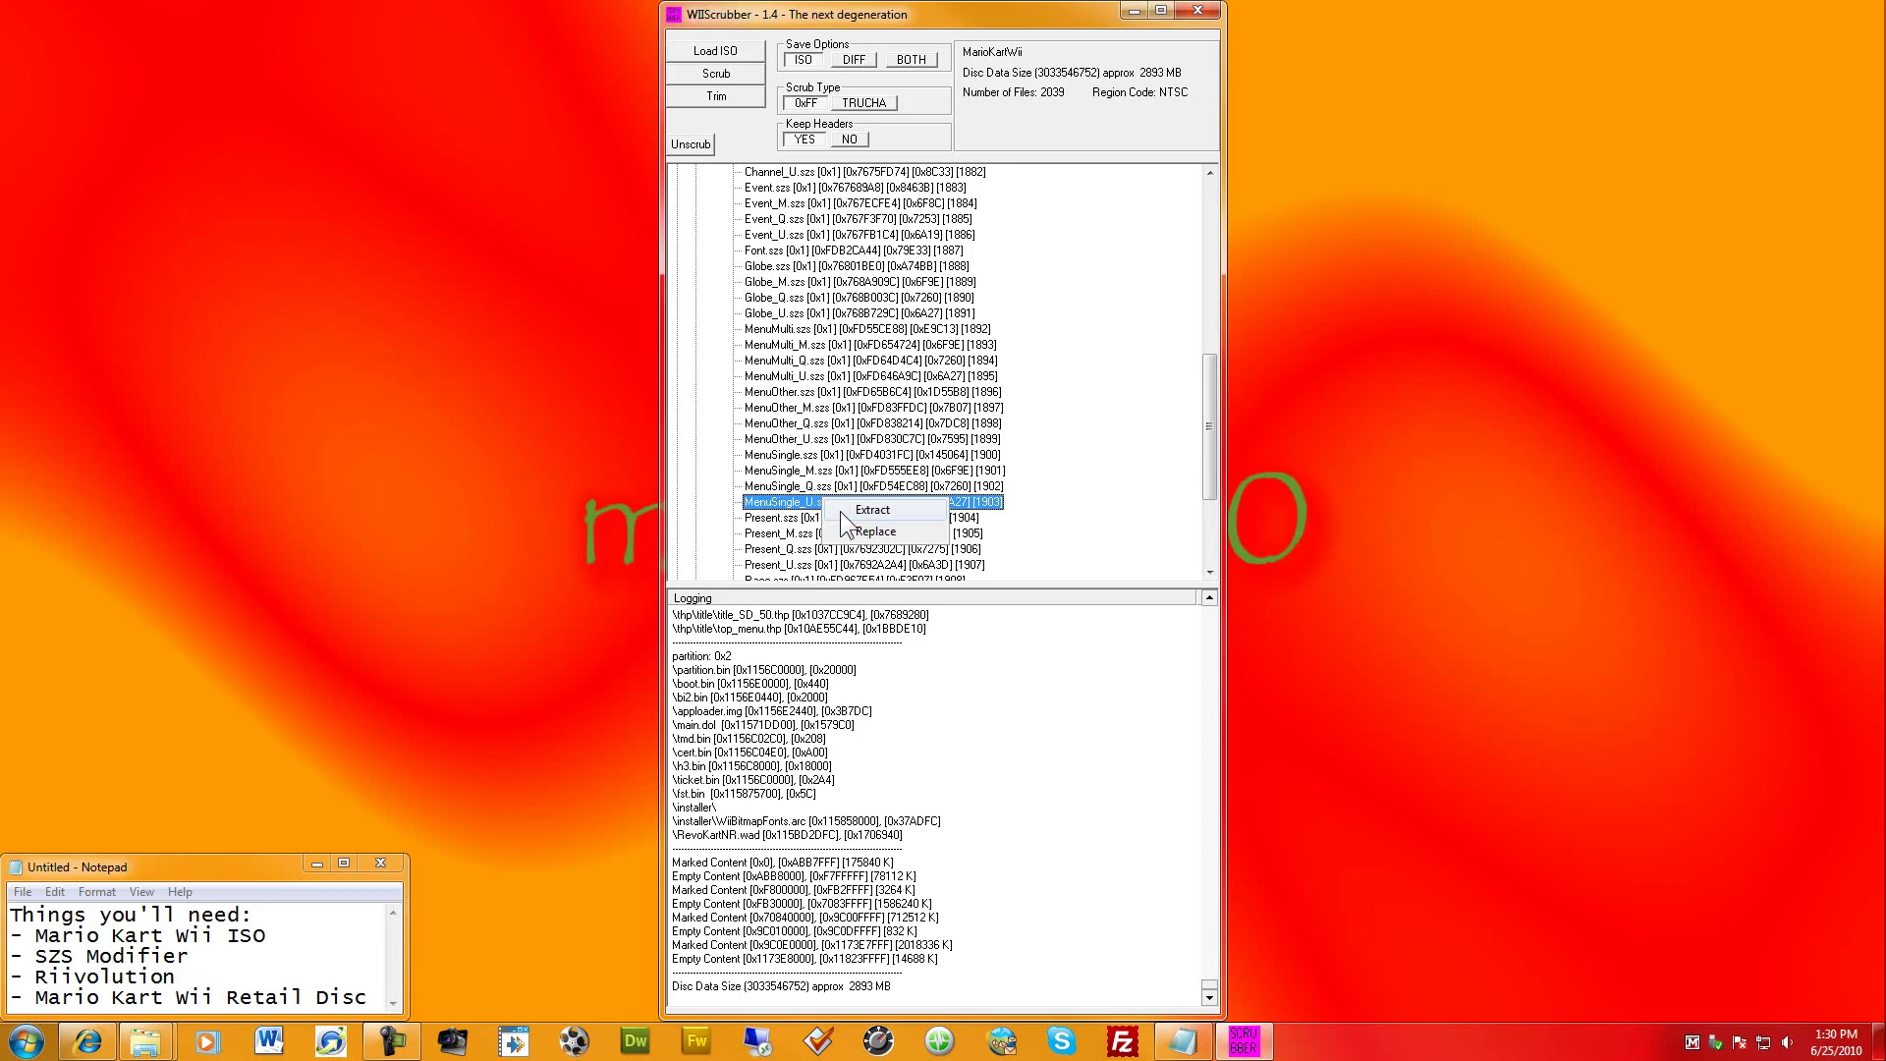
{"action": "left_click", "coordinate": [843, 512]}
{"action": "left_click", "coordinate": [122, 50]}
{"action": "scroll", "coordinate": [147, 147], "scroll_direction": "up", "scroll_amount": 1}
{"action": "scroll", "coordinate": [147, 197], "scroll_direction": "down", "scroll_amount": 1}
{"action": "left_click", "coordinate": [110, 361]}
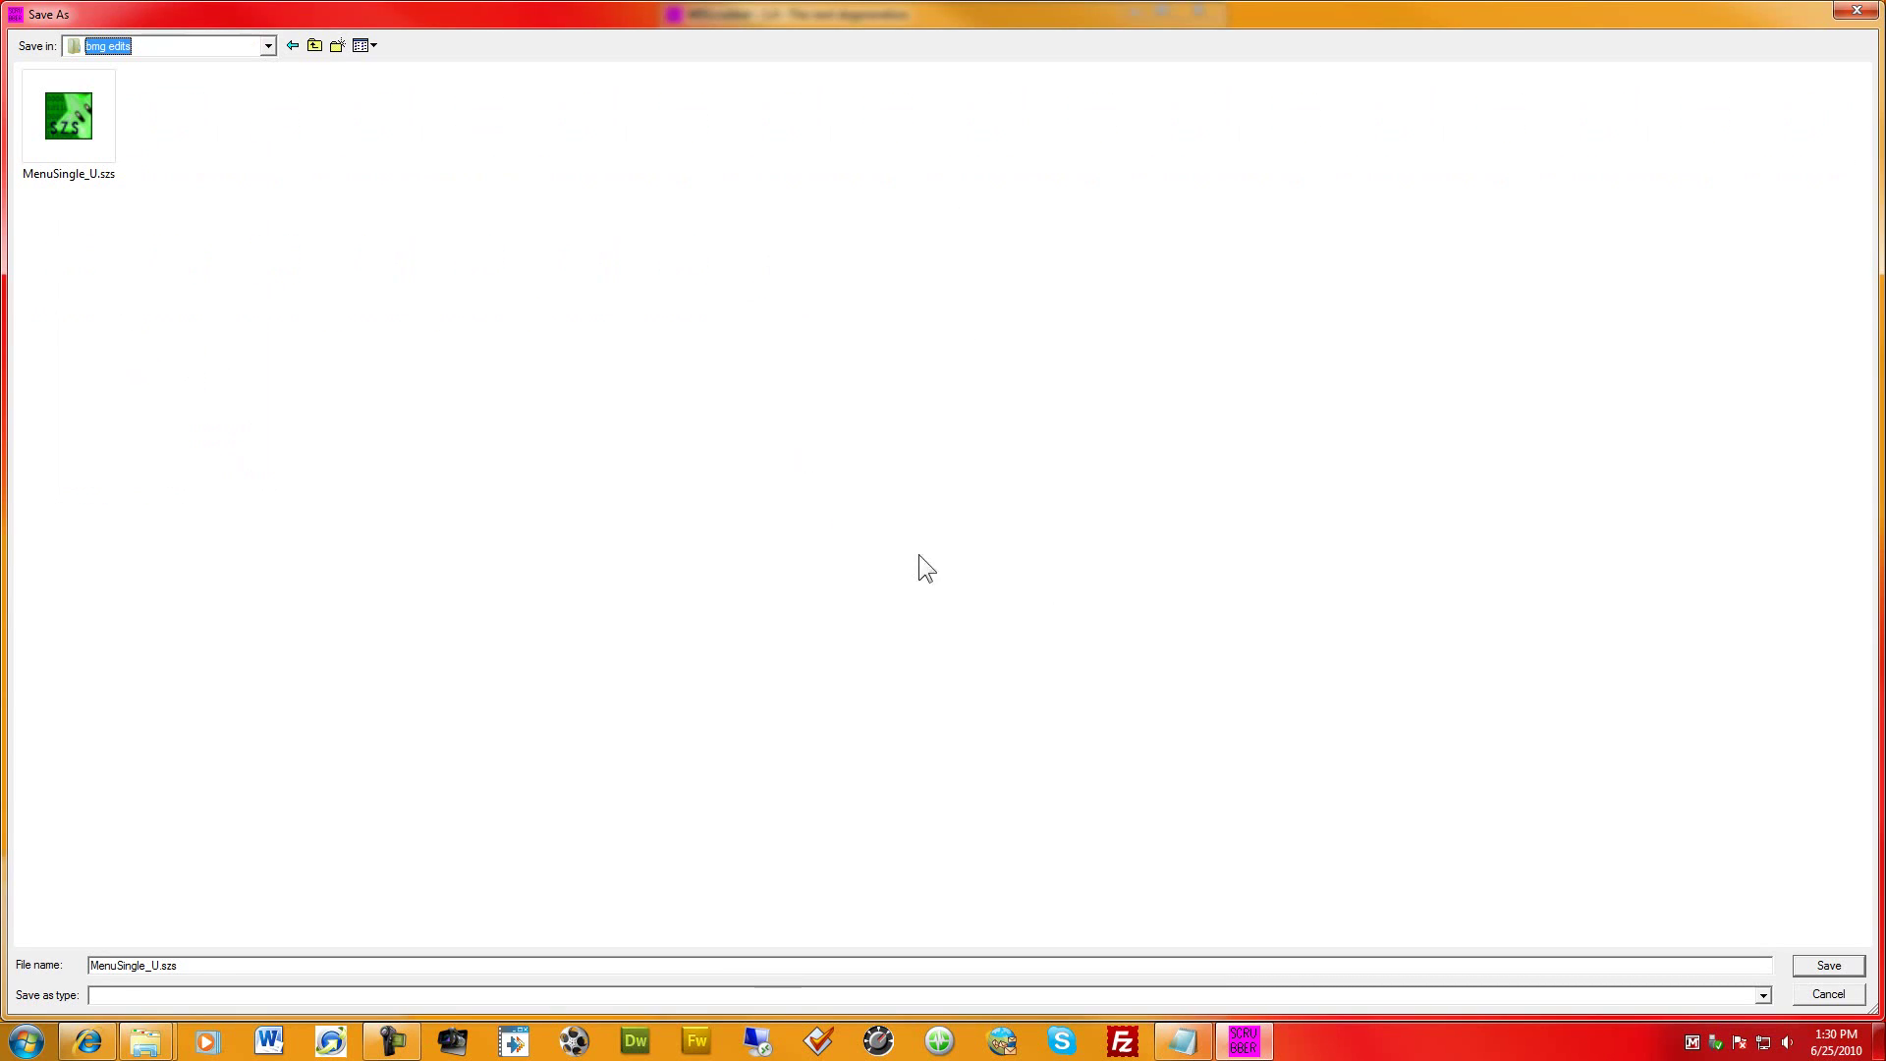
{"action": "left_click", "coordinate": [1839, 966]}
{"action": "left_click", "coordinate": [994, 526]}
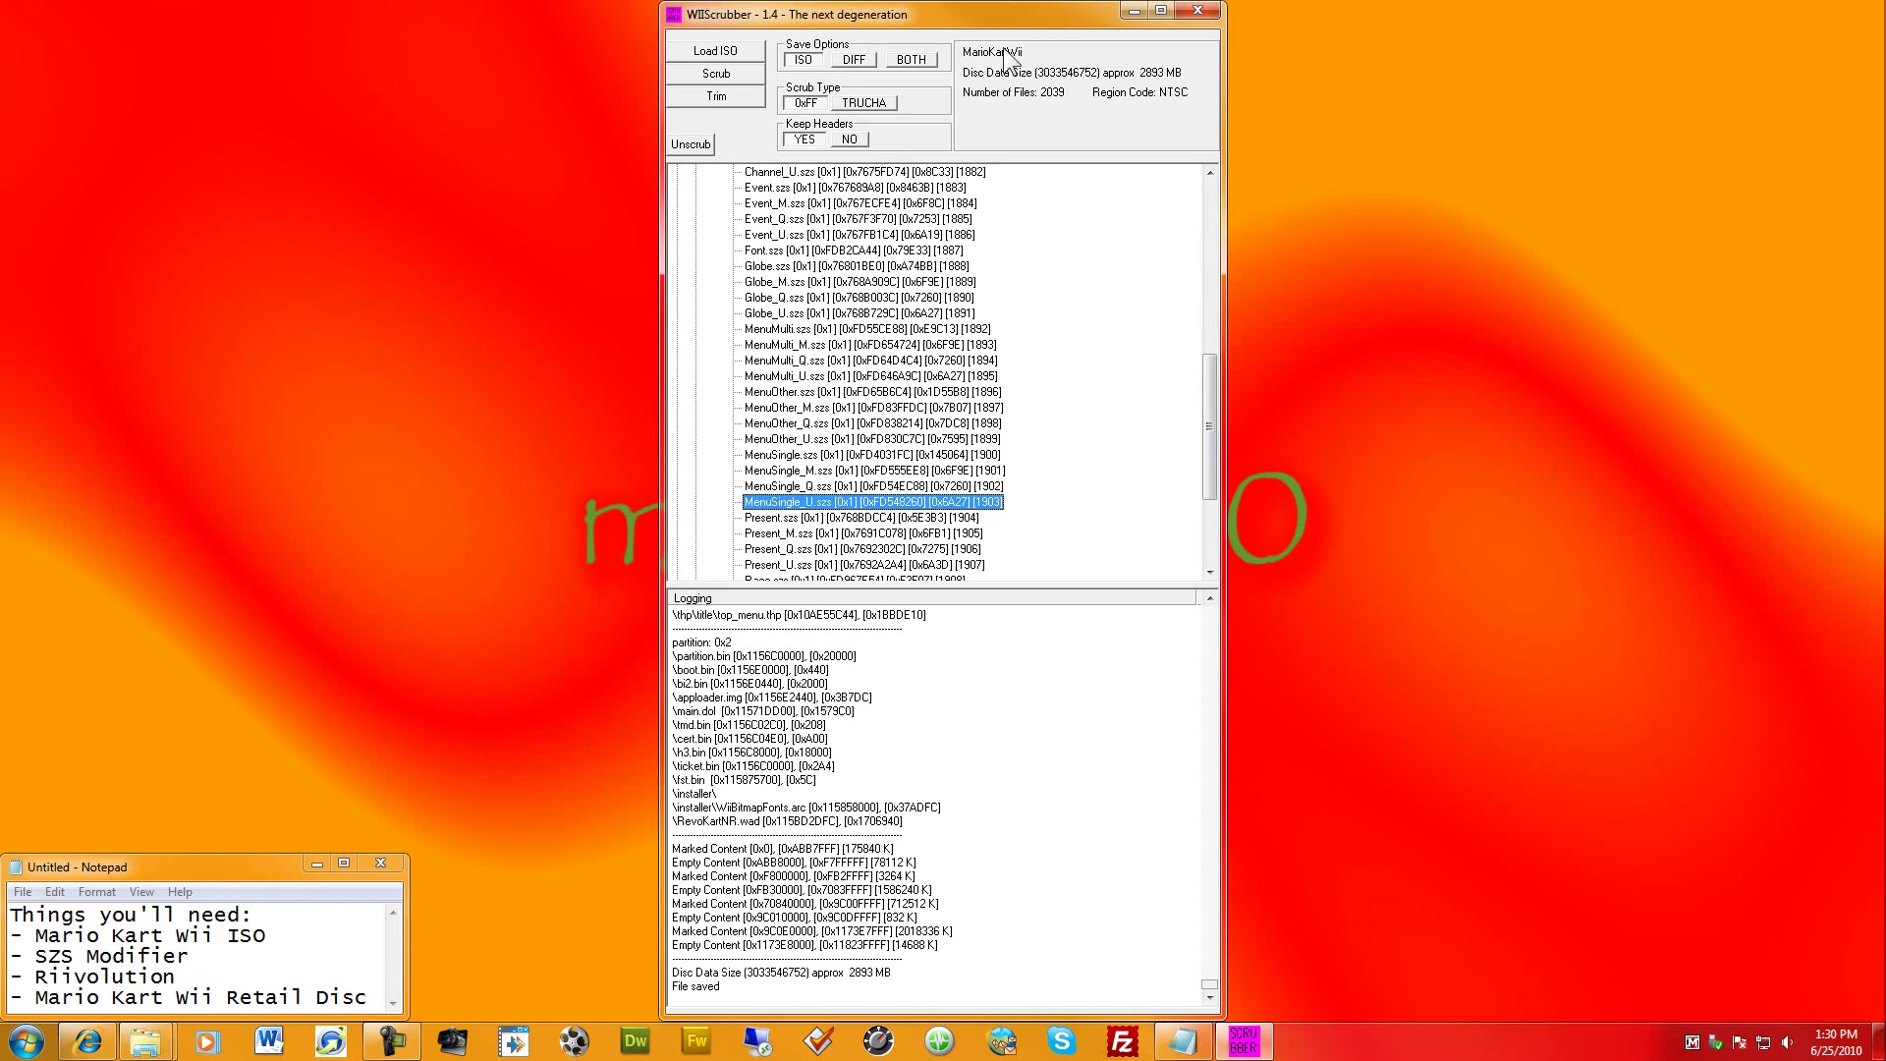
{"action": "left_click", "coordinate": [1198, 12]}
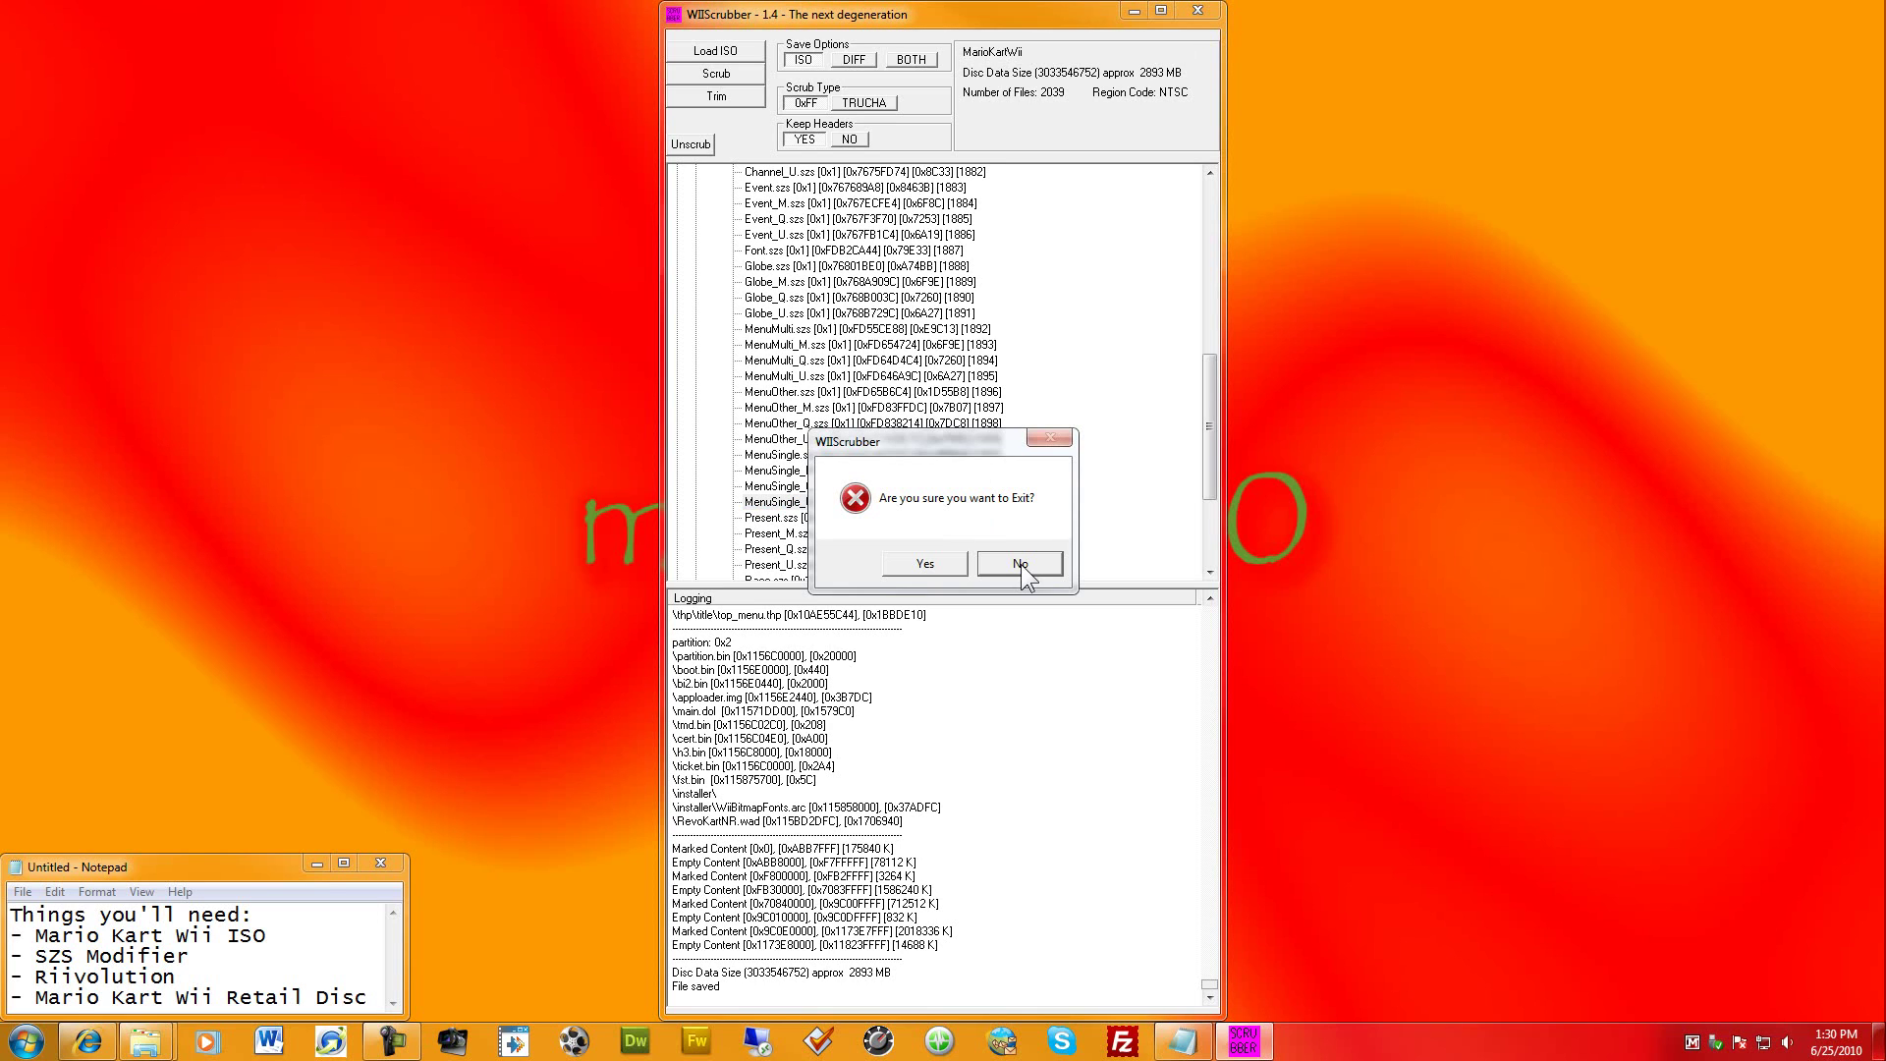
{"action": "left_click", "coordinate": [926, 564]}
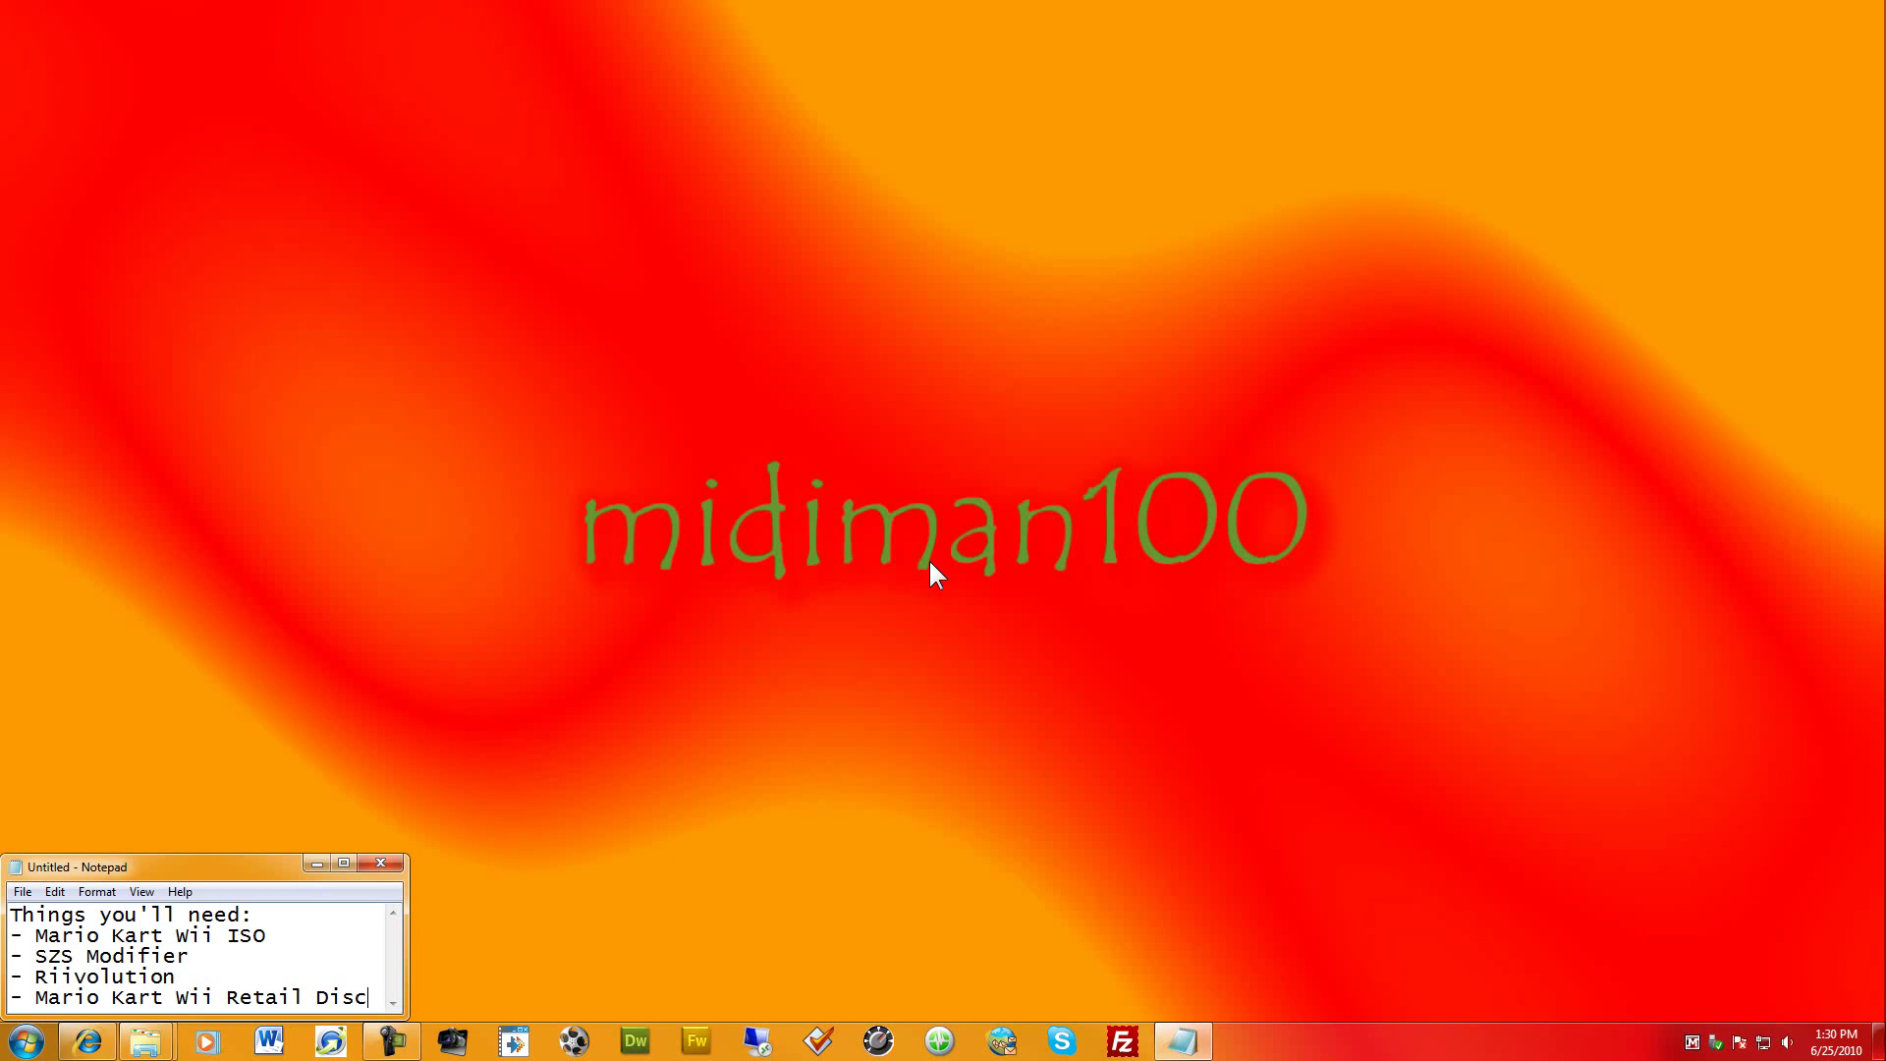
Open MenuSingle_U.szs from the bmg edits folder in SZS Modifier and minimize the folder window
{"action": "mouse_move", "coordinate": [145, 1041]}
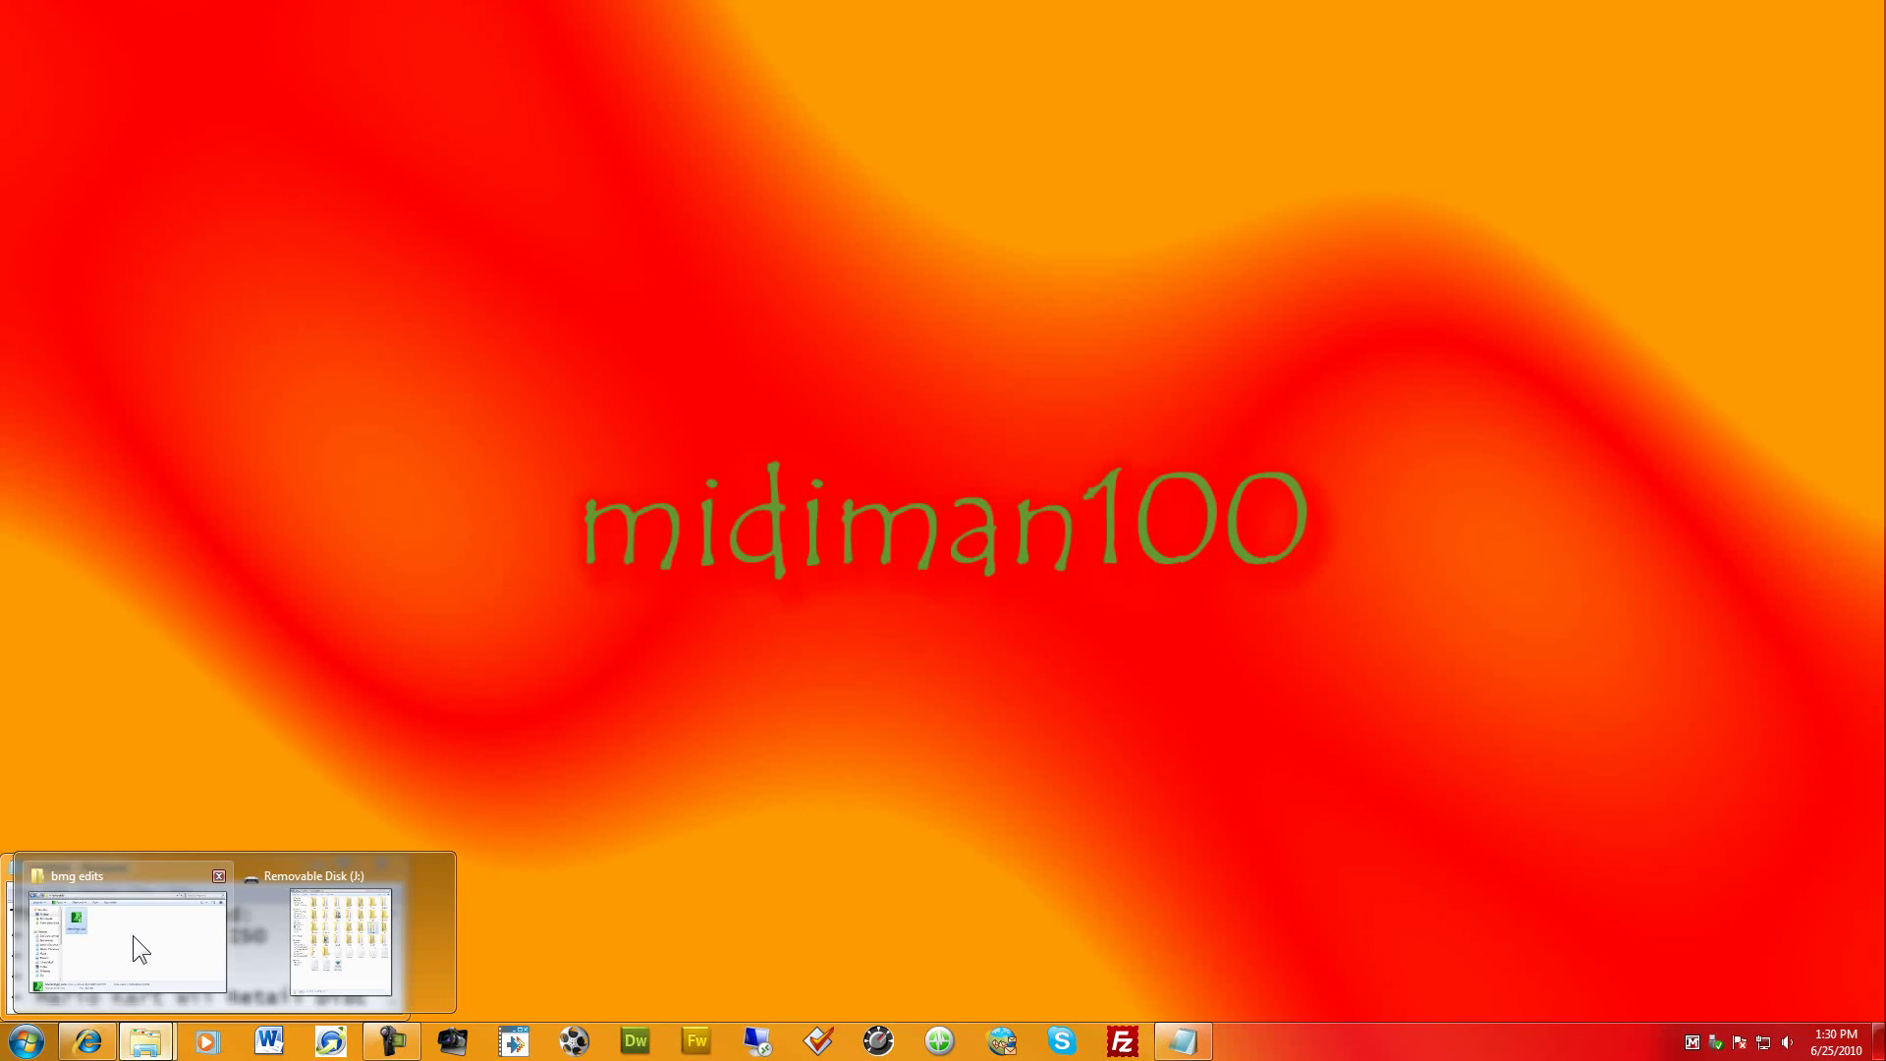
{"action": "left_click", "coordinate": [133, 935]}
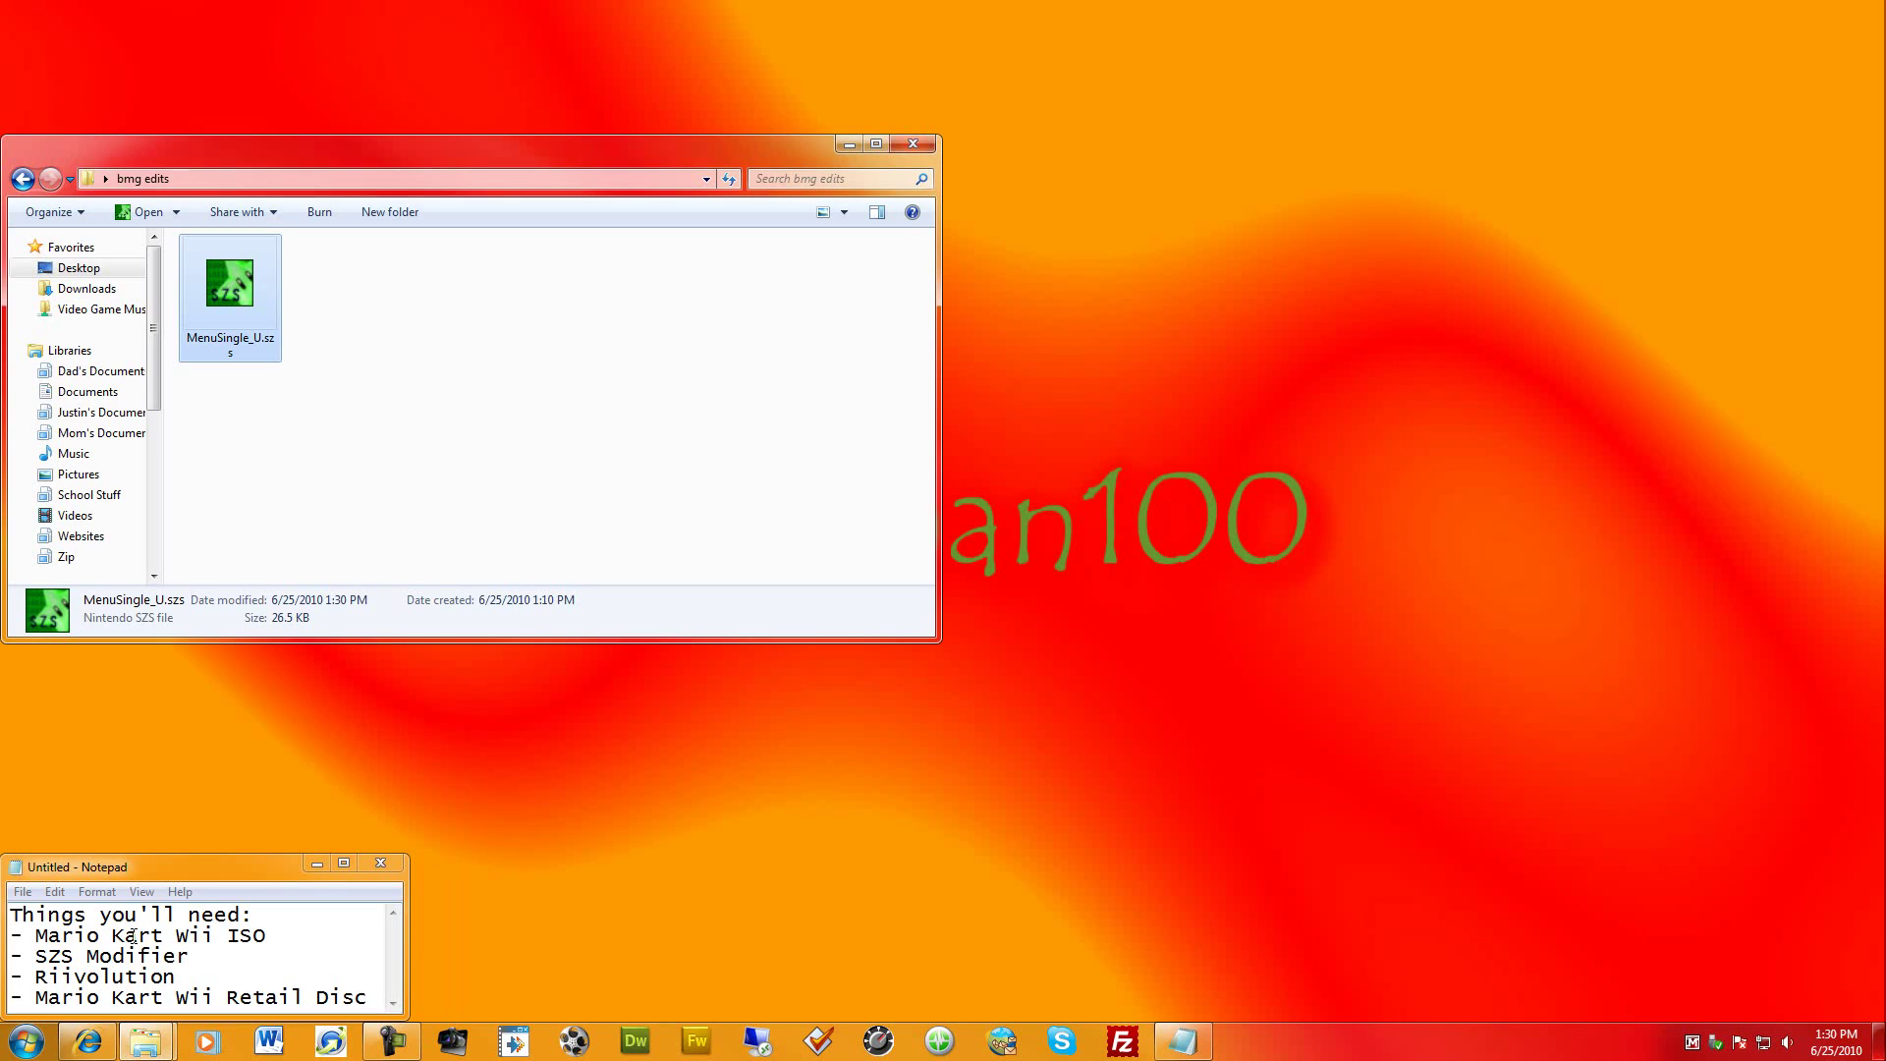
{"action": "double_click", "coordinate": [219, 292]}
{"action": "left_click", "coordinate": [849, 144]}
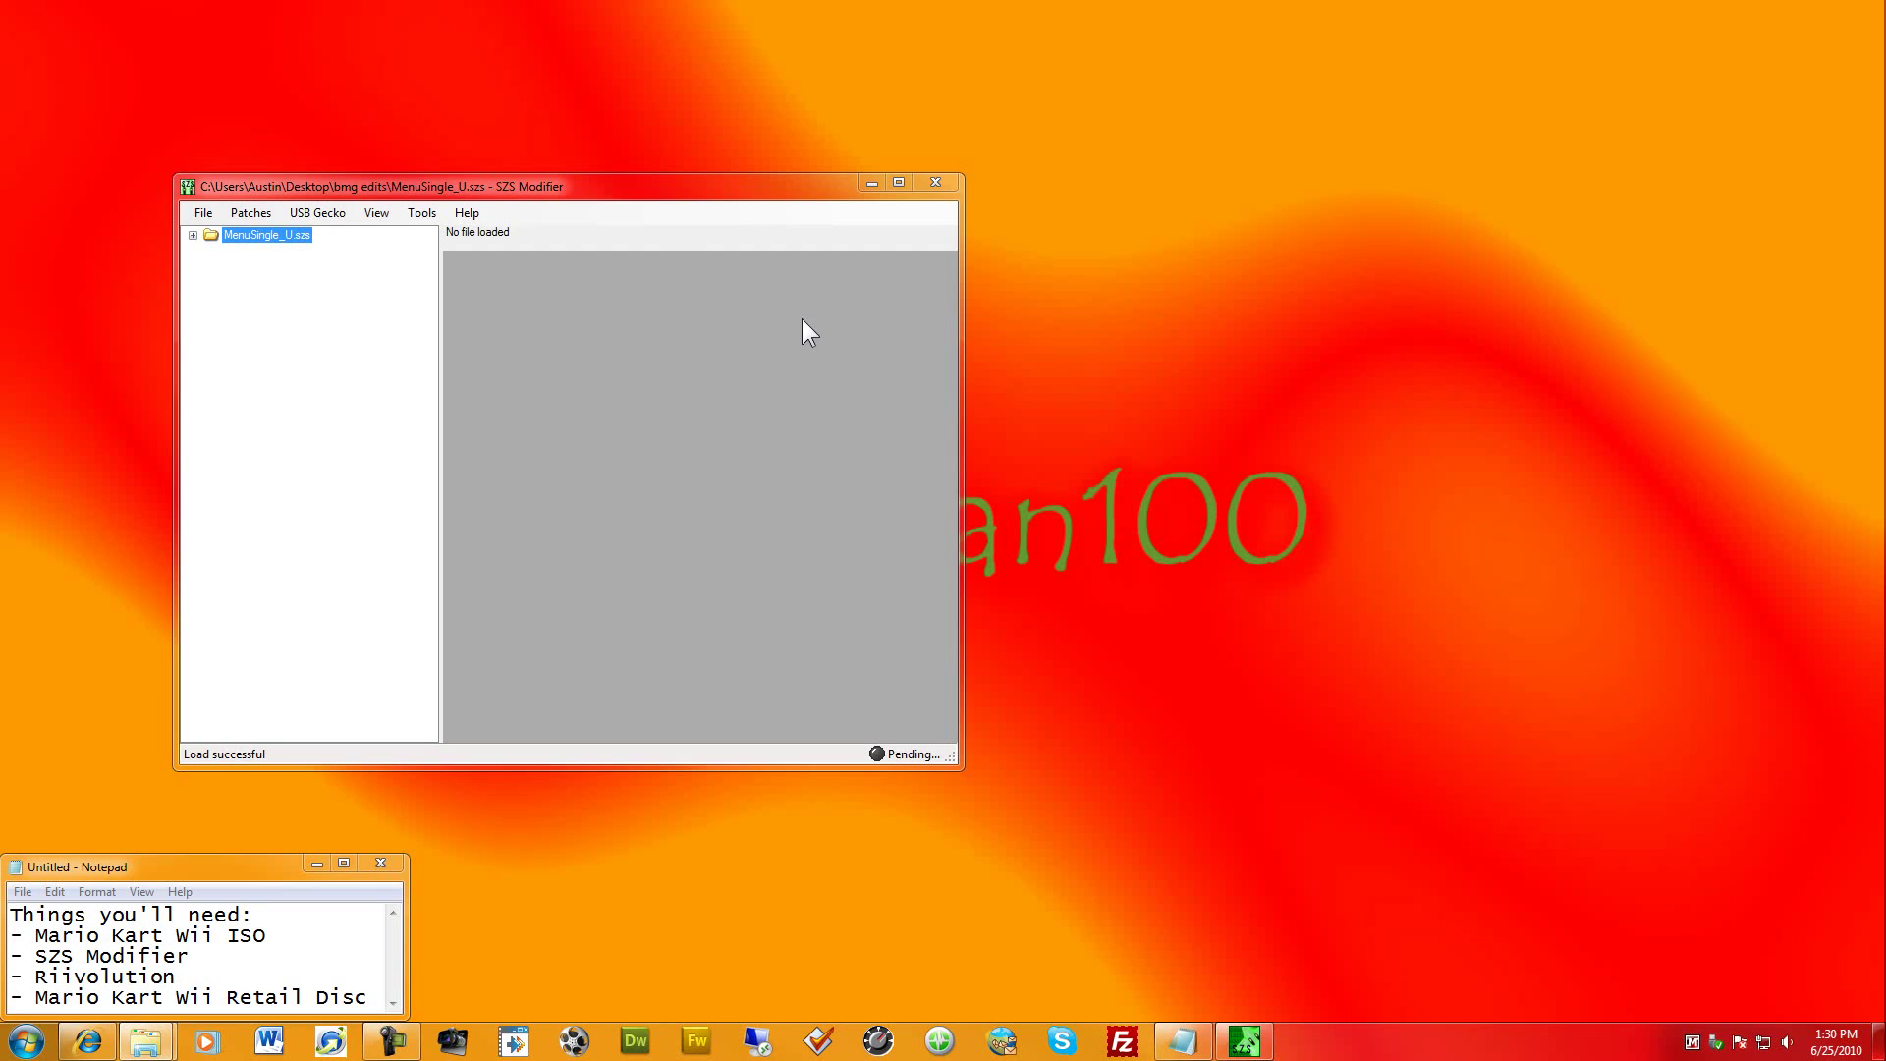
{"action": "left_click_drag", "start_coordinate": [505, 197], "coordinate": [680, 174]}
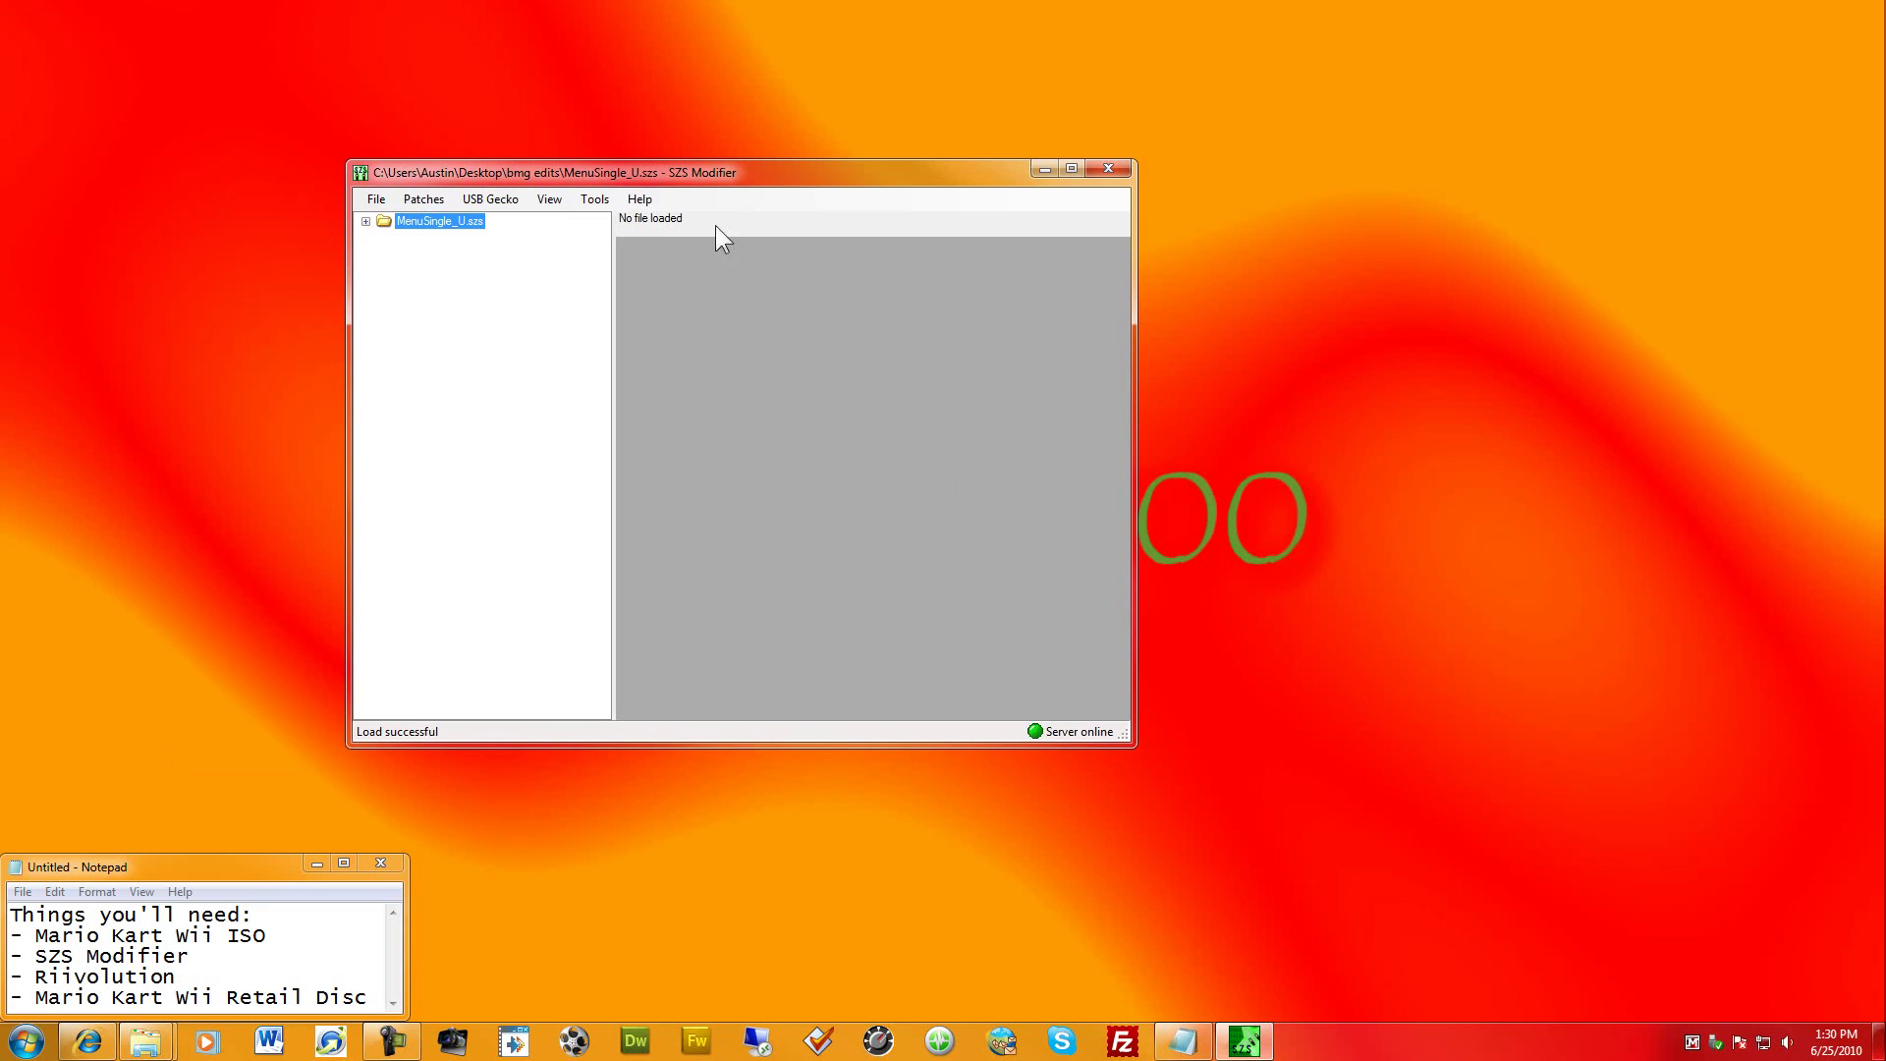
Expand the MenuSingle_U.szs archive and its subfolder, and open the character and kart name messages in the BMG Editor
{"action": "left_click", "coordinate": [365, 223]}
{"action": "left_click", "coordinate": [384, 237]}
{"action": "double_click", "coordinate": [458, 256]}
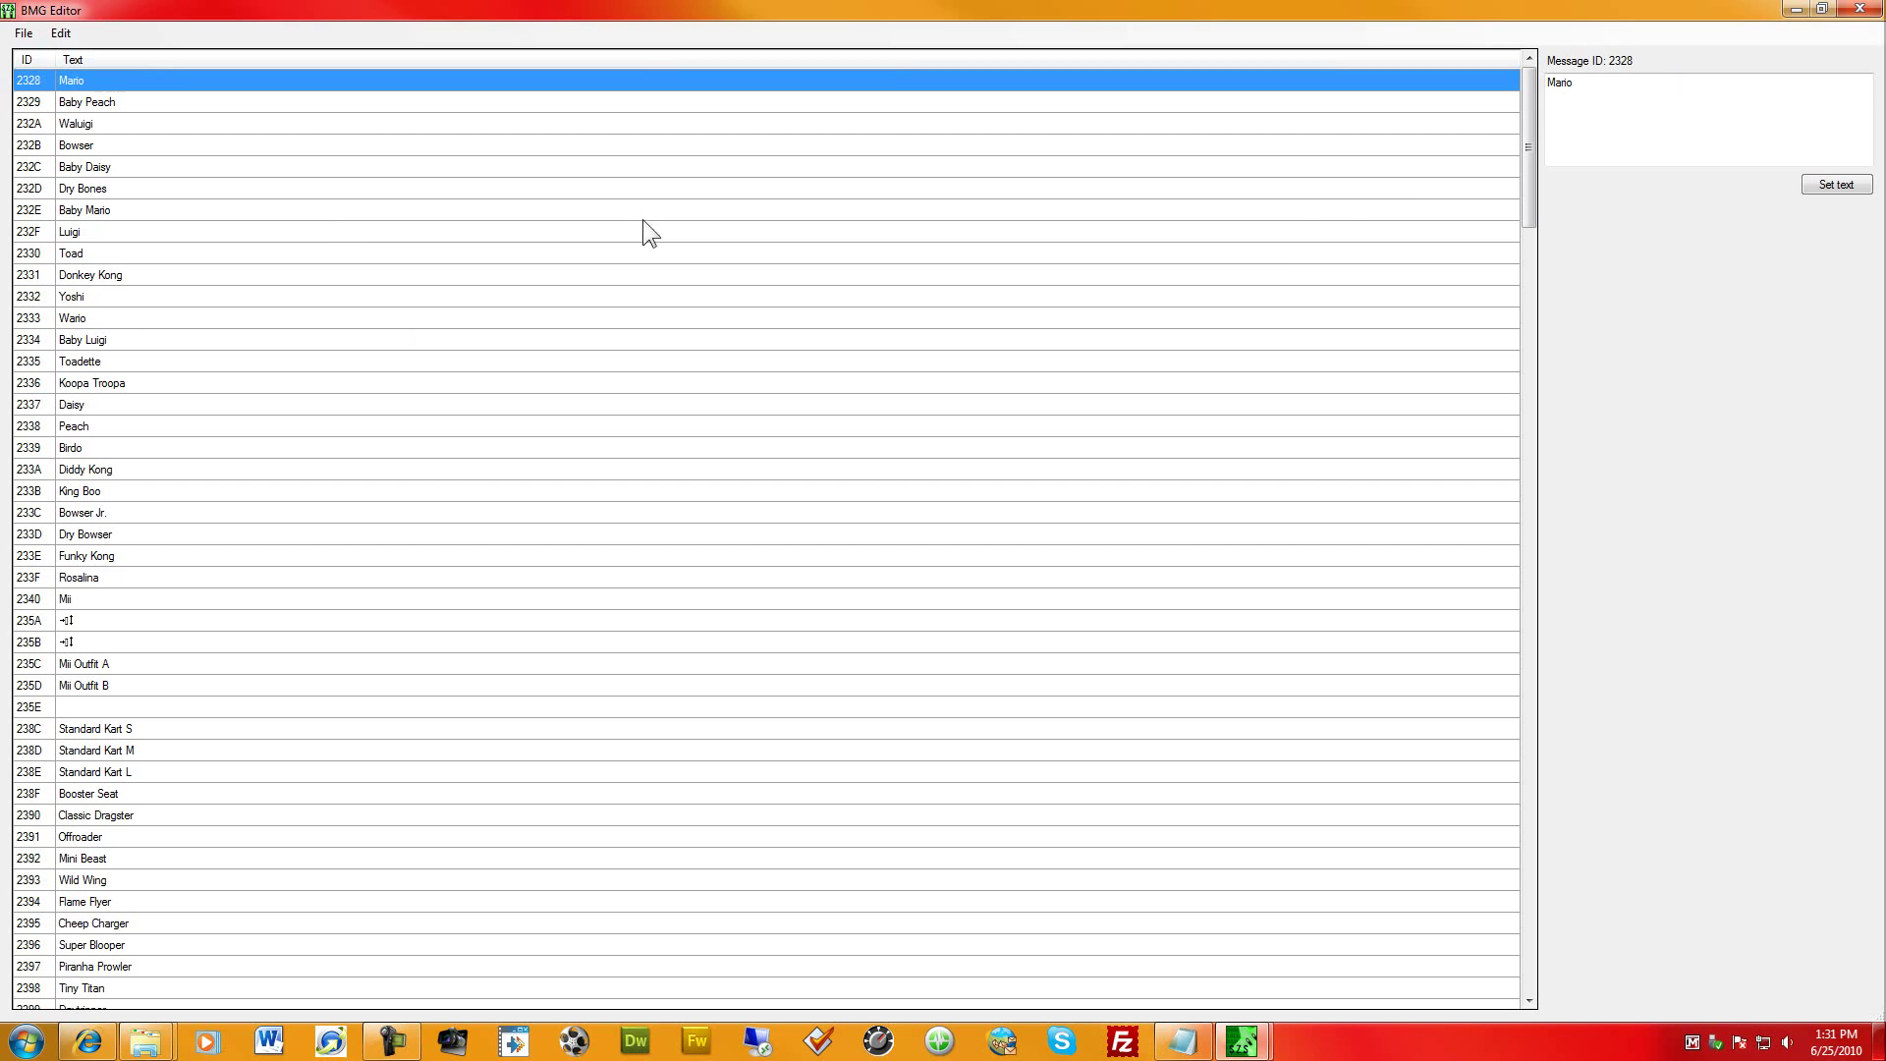
Replace the text of message 2328, Mario, with mArI0 and apply it
{"action": "mouse_move", "coordinate": [1530, 145]}
{"action": "left_mouse_down"}
{"action": "mouse_move", "coordinate": [1533, 201]}
{"action": "mouse_move", "coordinate": [1546, 126]}
{"action": "left_mouse_up"}
{"action": "left_click_drag", "start_coordinate": [1530, 94], "coordinate": [1469, 82]}
{"action": "left_click", "coordinate": [1598, 102]}
{"action": "double_click", "coordinate": [1598, 102]}
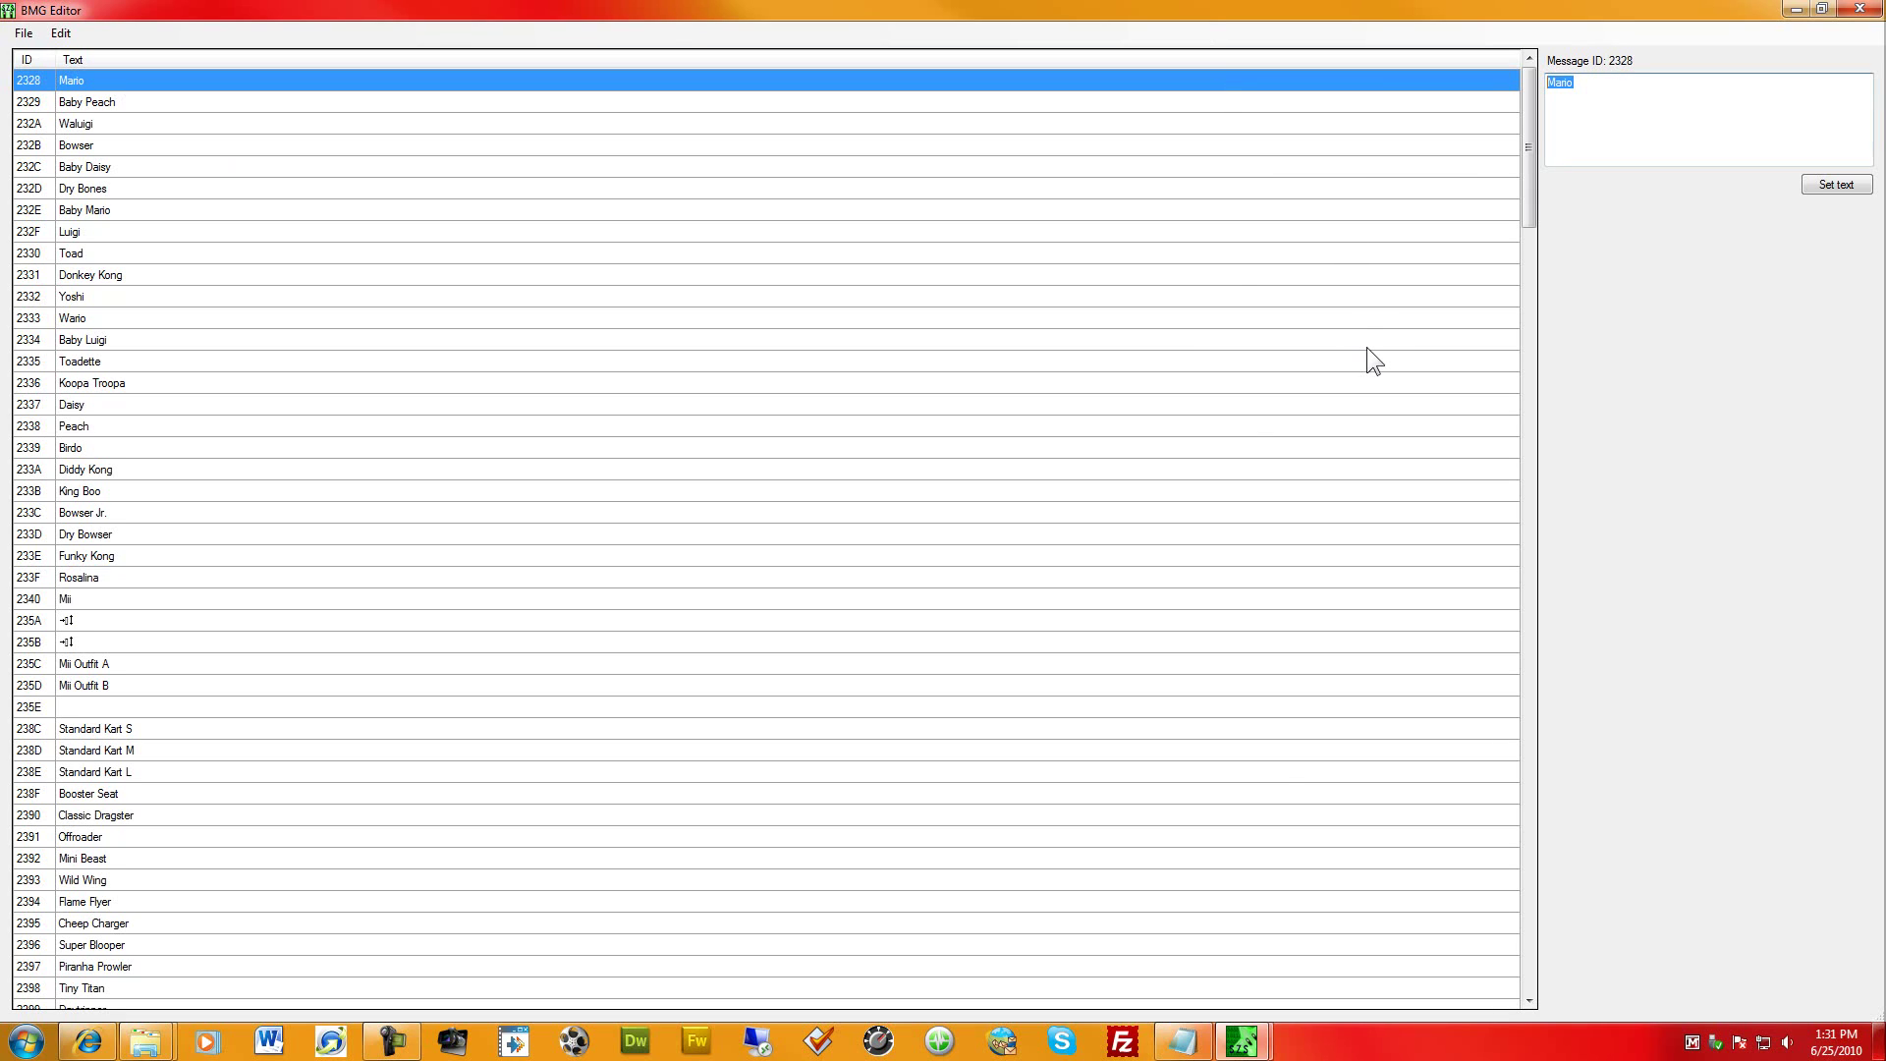
{"action": "type", "text": "mArI0"}
{"action": "left_click", "coordinate": [1807, 189]}
Save the edited Common.bmg messages and exit the BMG Editor
{"action": "left_click", "coordinate": [25, 36]}
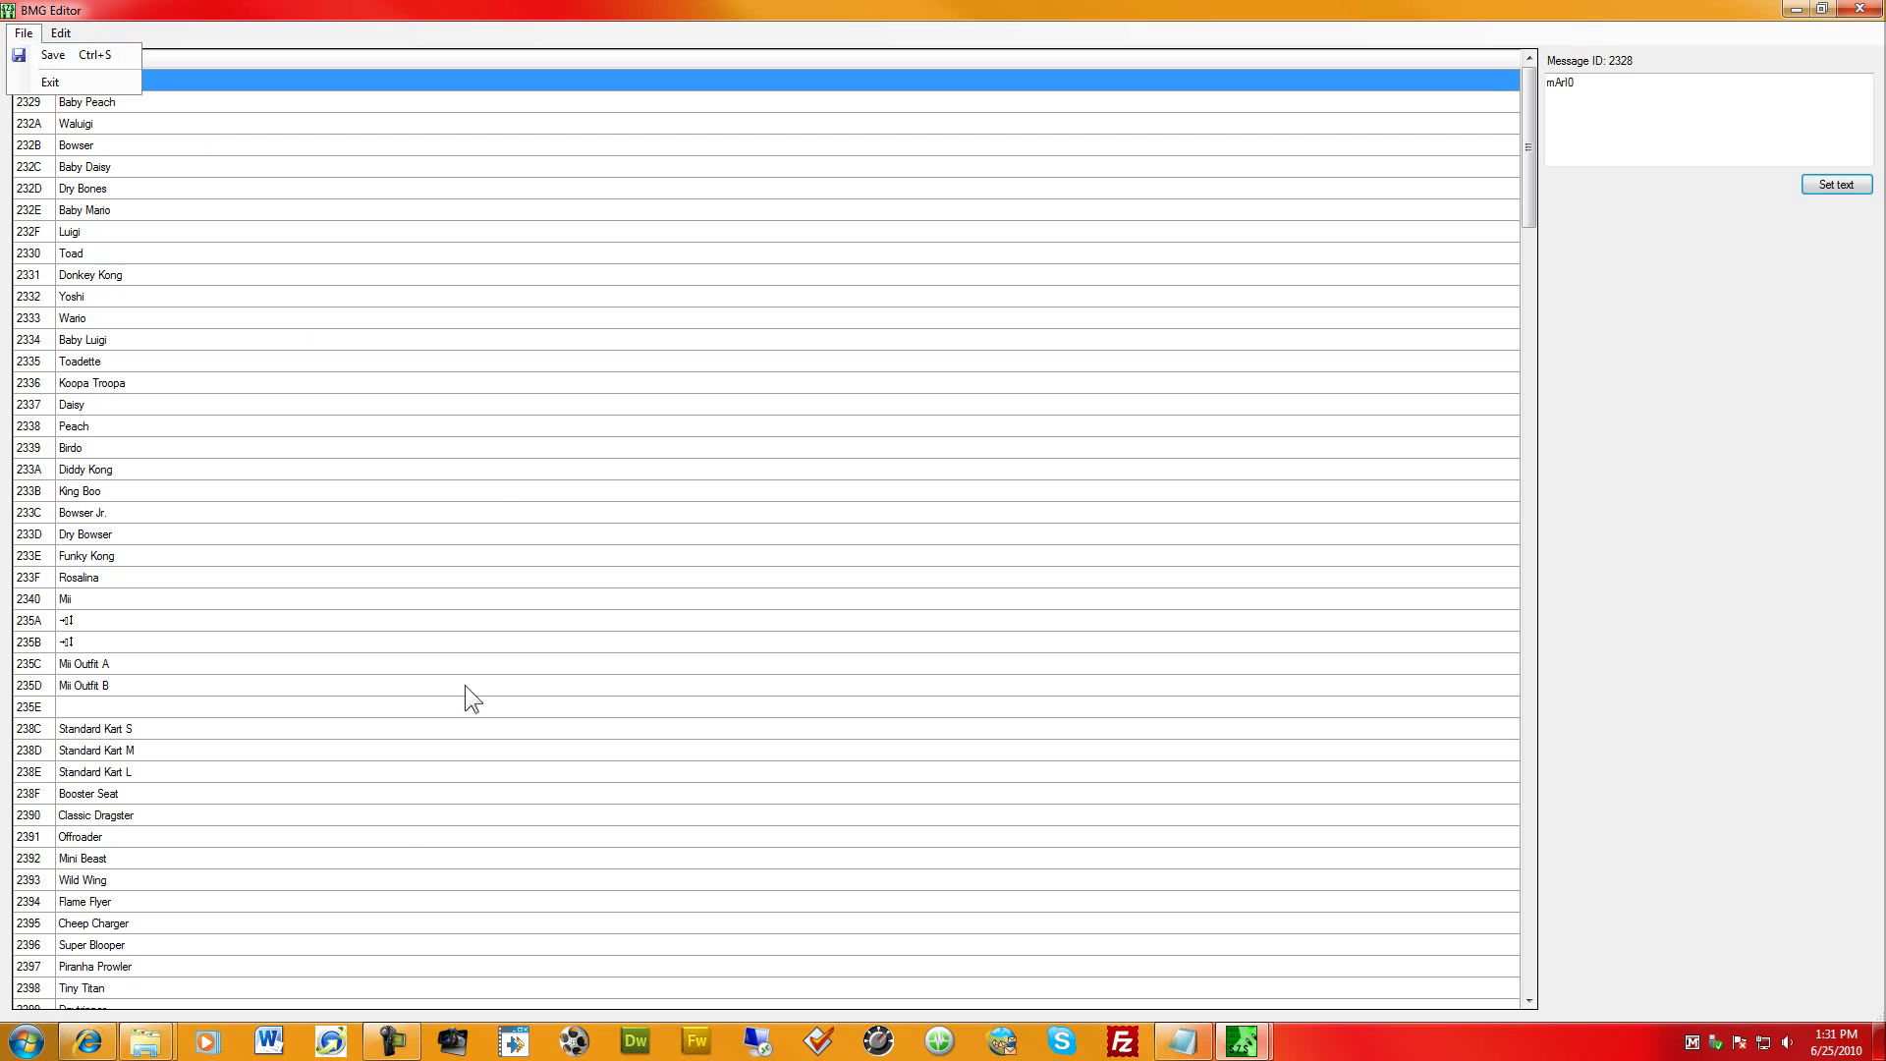
{"action": "left_click", "coordinate": [75, 57]}
{"action": "left_click", "coordinate": [23, 33]}
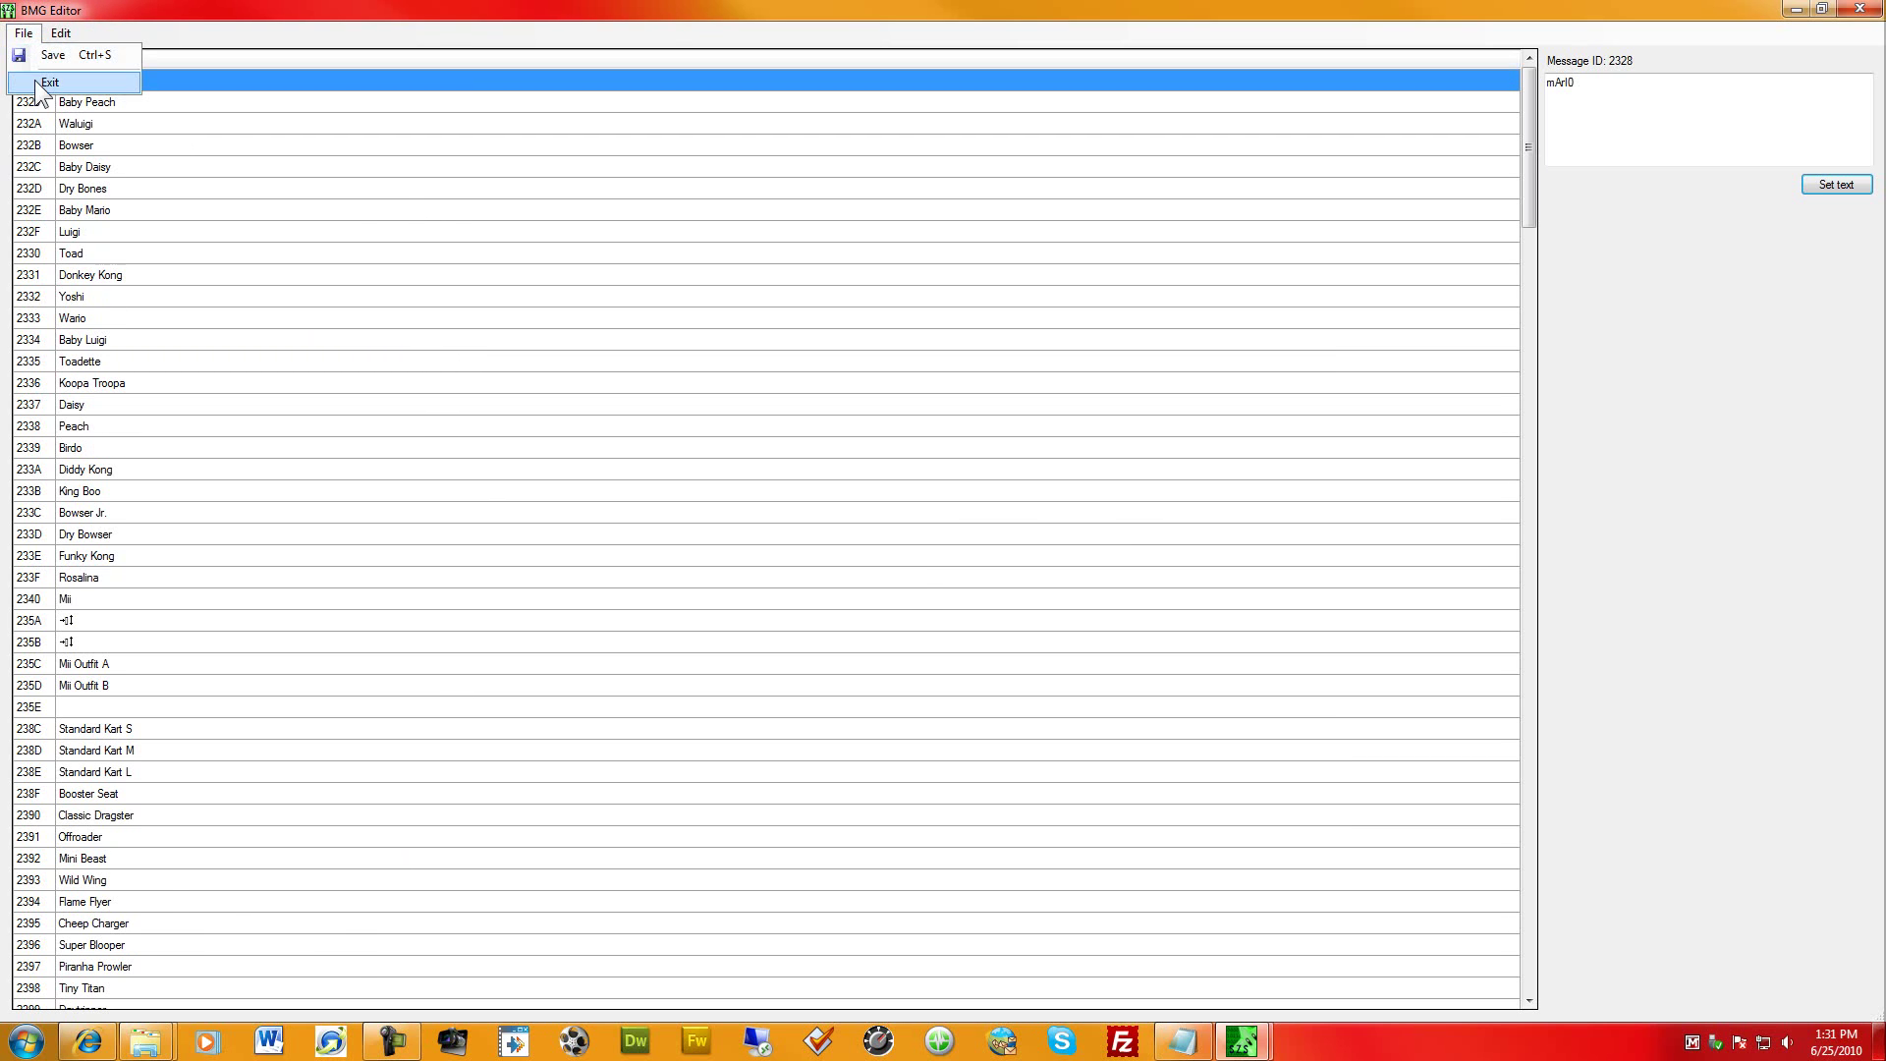
{"action": "left_click", "coordinate": [49, 83]}
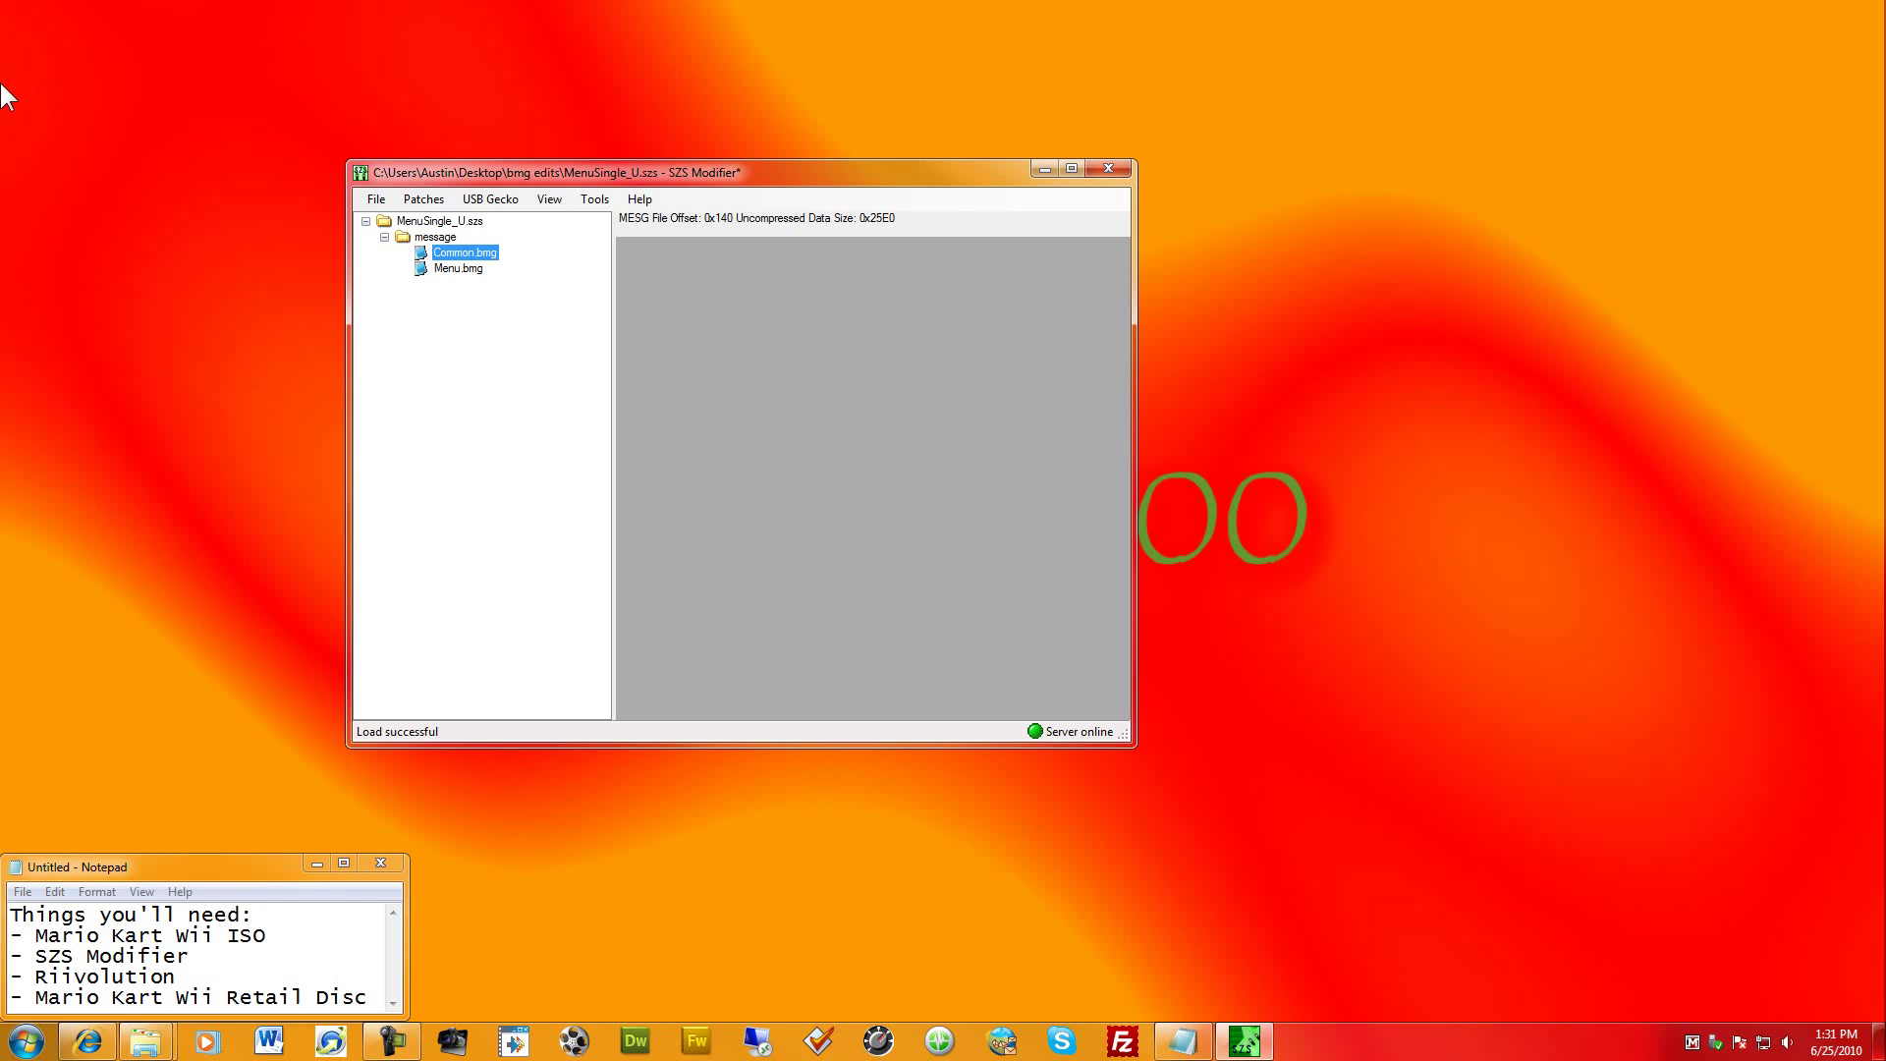
Open Menu.bmg to examine its menu and system messages, and close the BMG Editor
{"action": "double_click", "coordinate": [461, 269]}
{"action": "scroll", "coordinate": [243, 304], "scroll_direction": "down", "scroll_amount": 1}
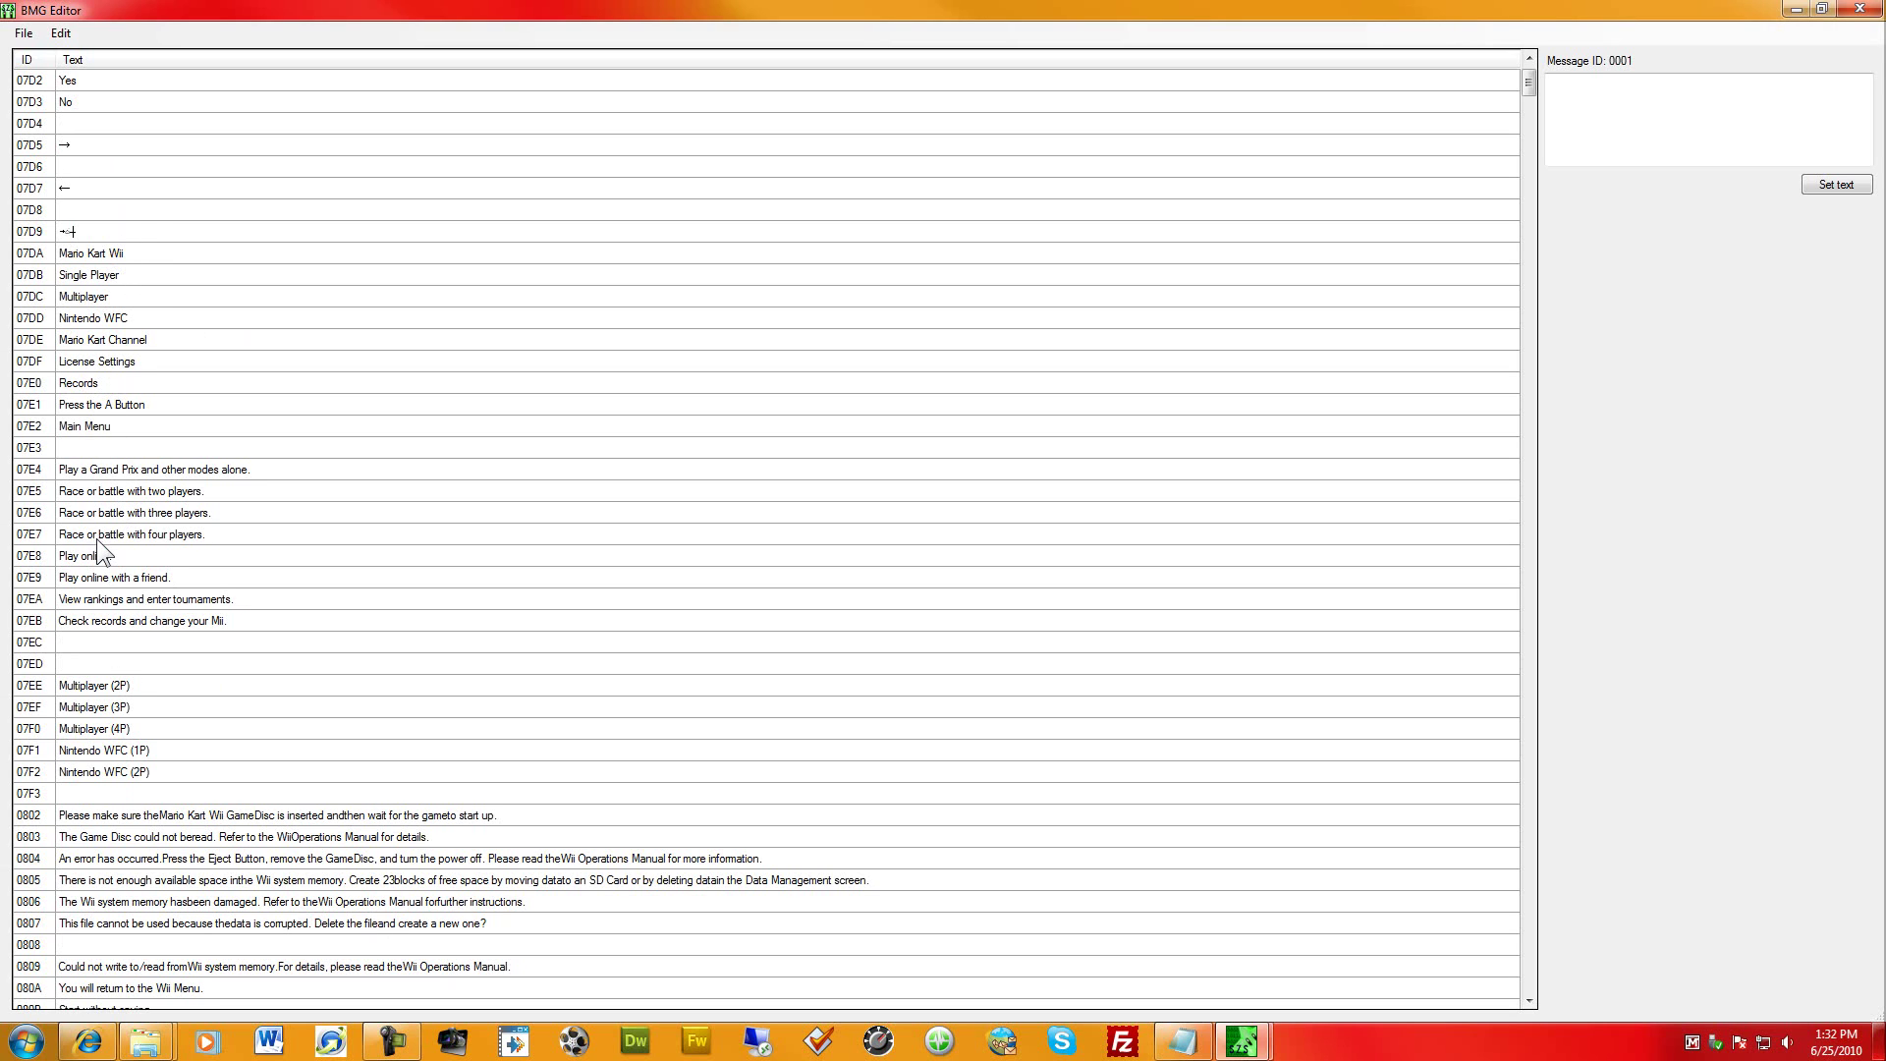
{"action": "scroll", "coordinate": [144, 571], "scroll_direction": "down", "scroll_amount": 4}
{"action": "scroll", "coordinate": [143, 769], "scroll_direction": "down", "scroll_amount": 9}
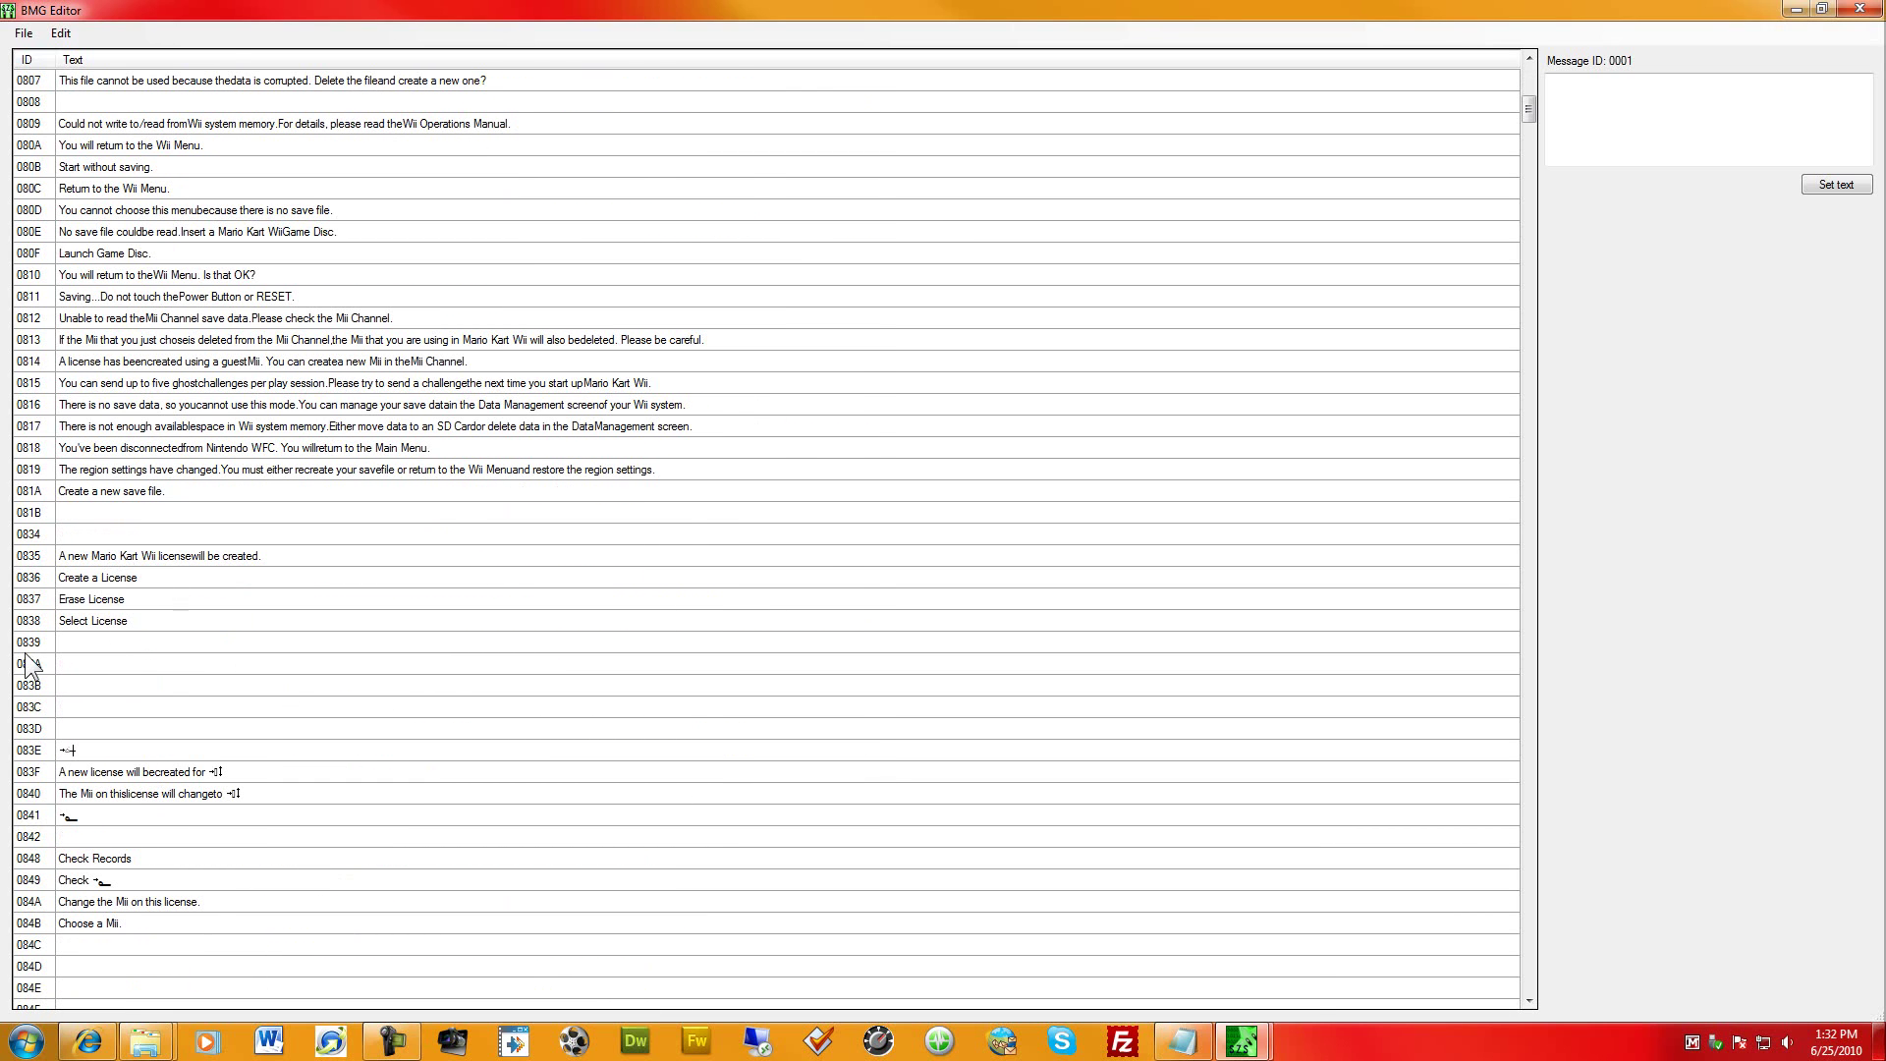
{"action": "left_click", "coordinate": [8, 10]}
{"action": "left_click", "coordinate": [45, 150]}
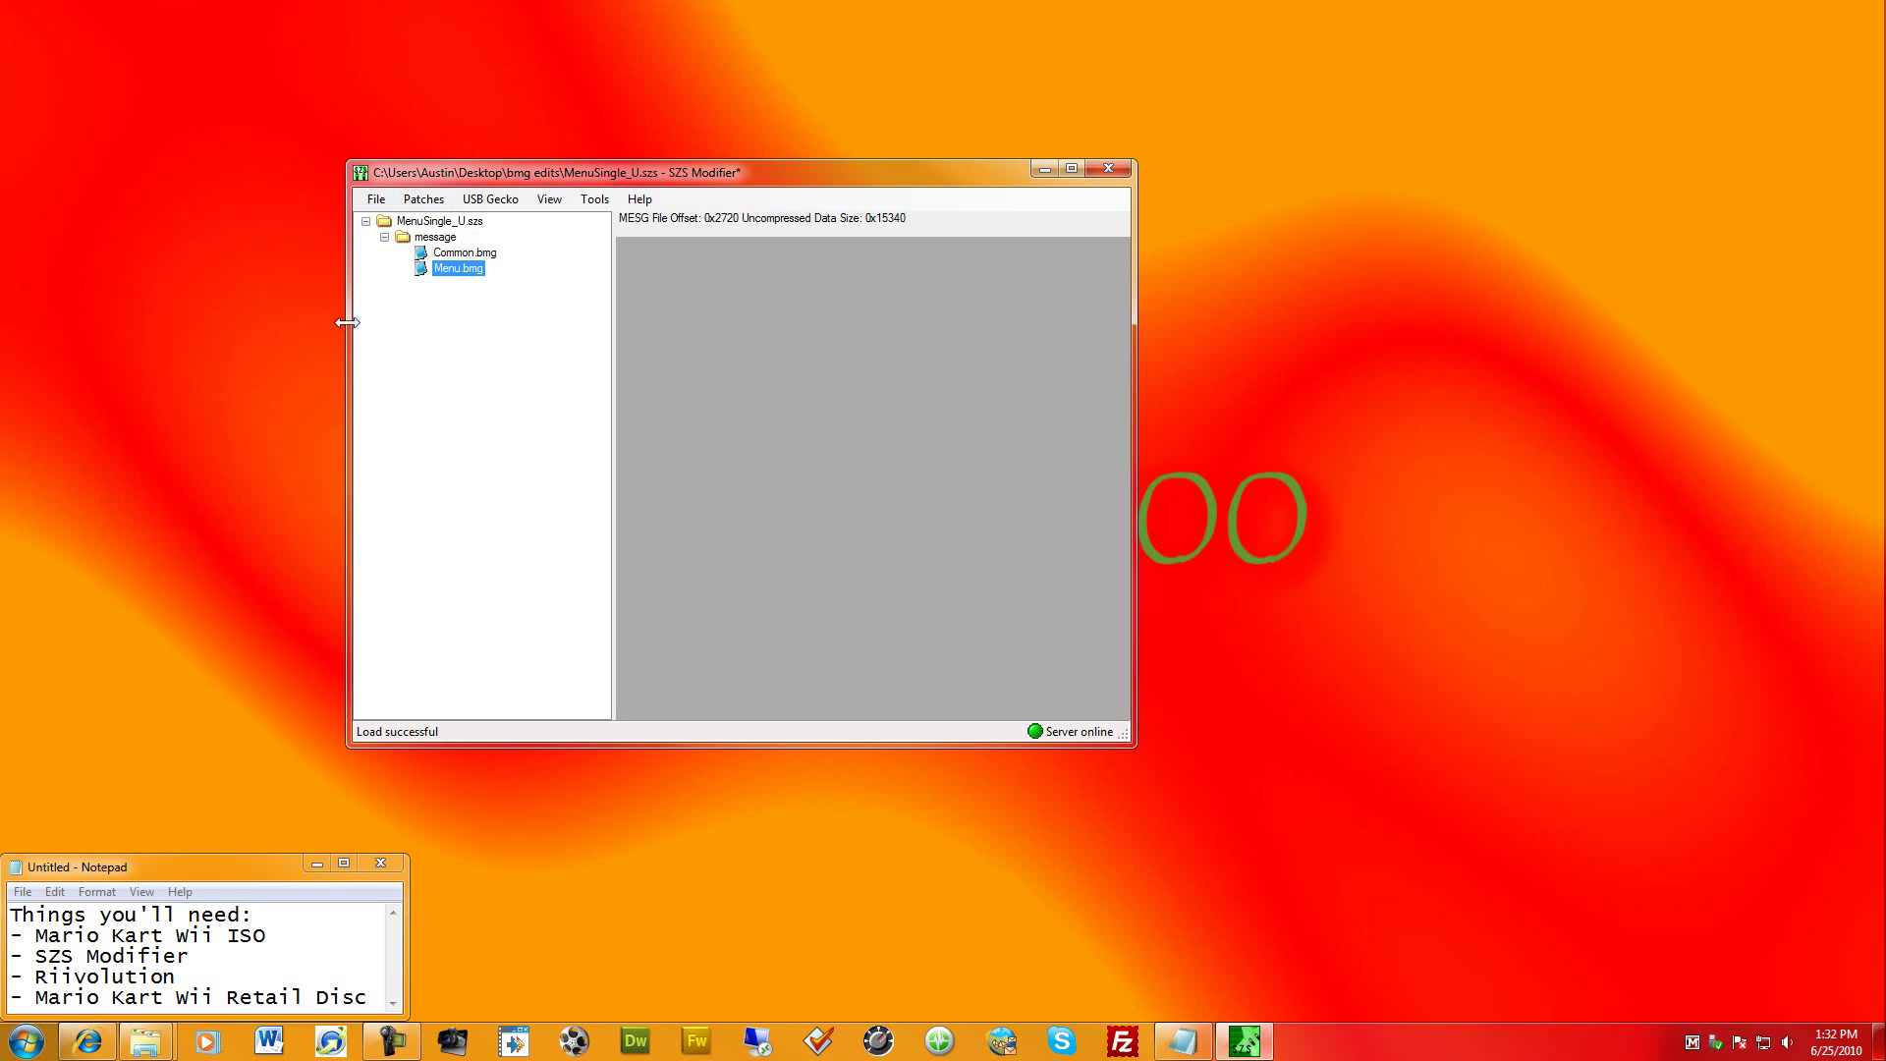
Save the modified MenuSingle_U.szs archive and close SZS Modifier
{"action": "left_click", "coordinate": [375, 201]}
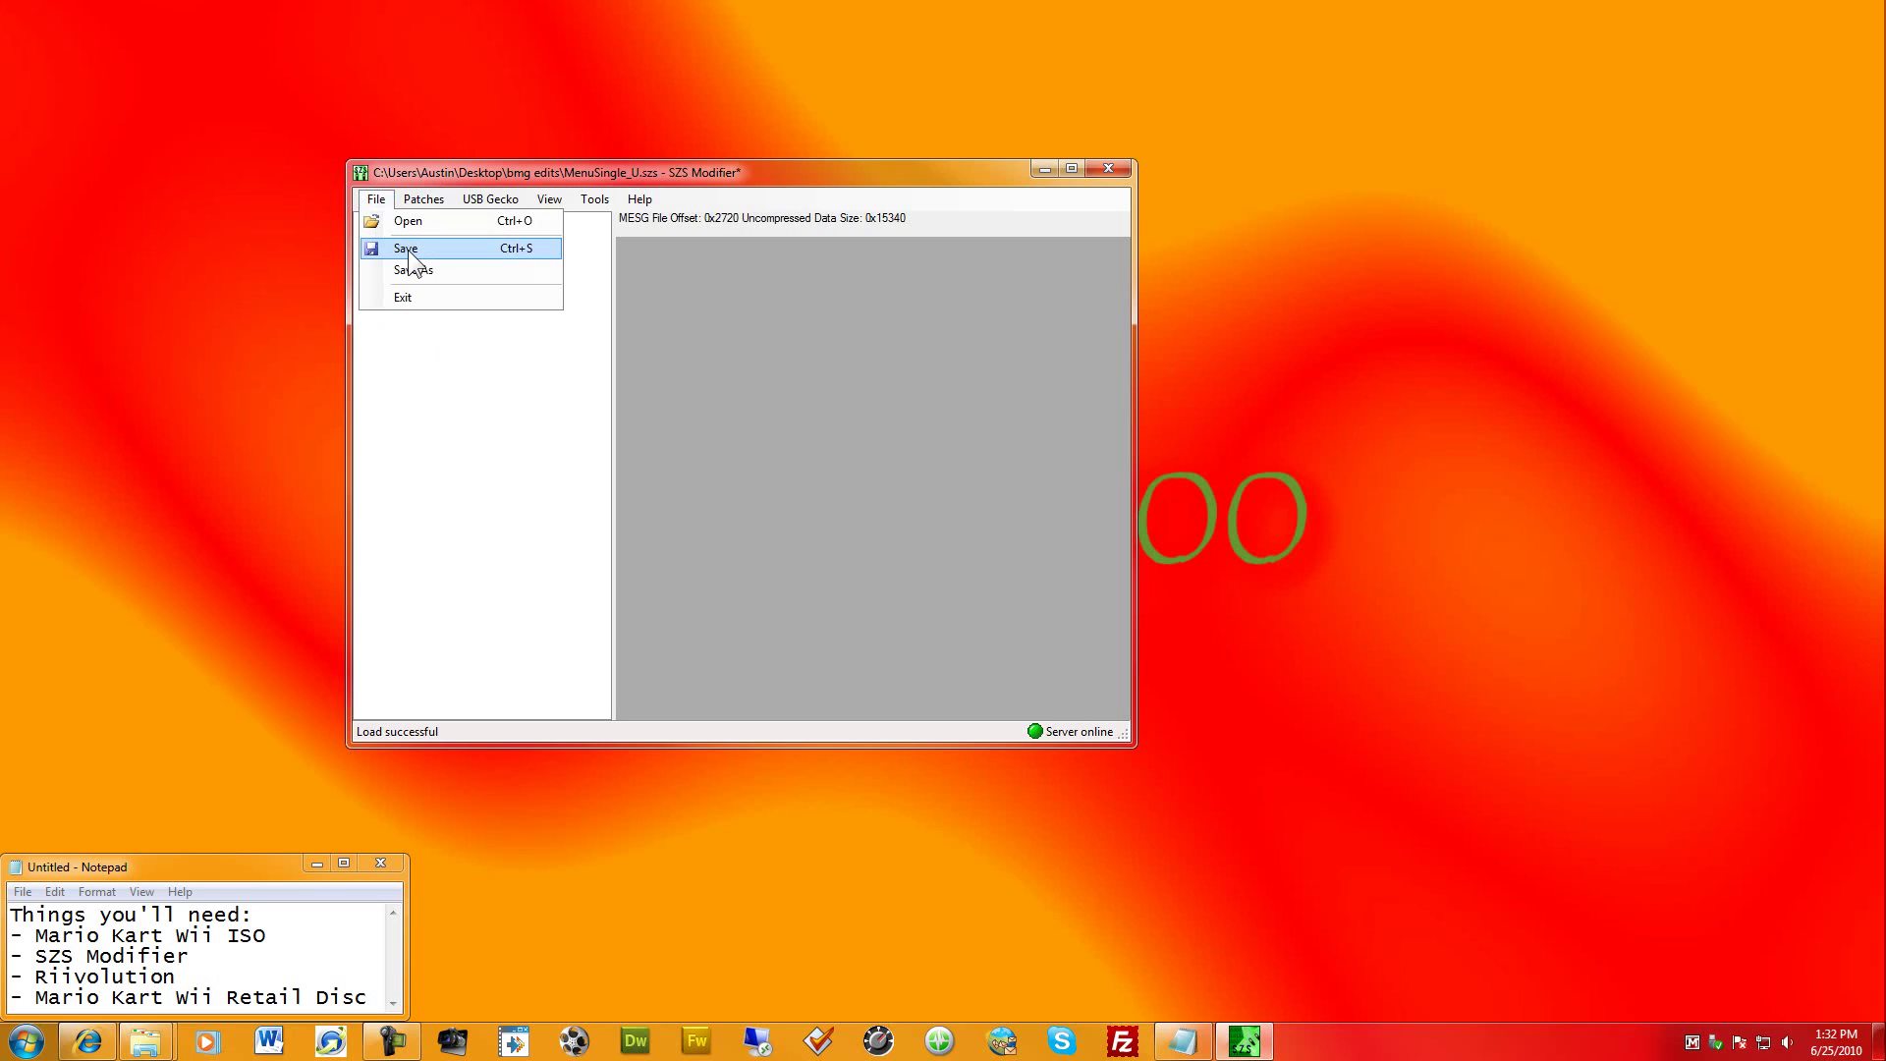
{"action": "left_click", "coordinate": [410, 247]}
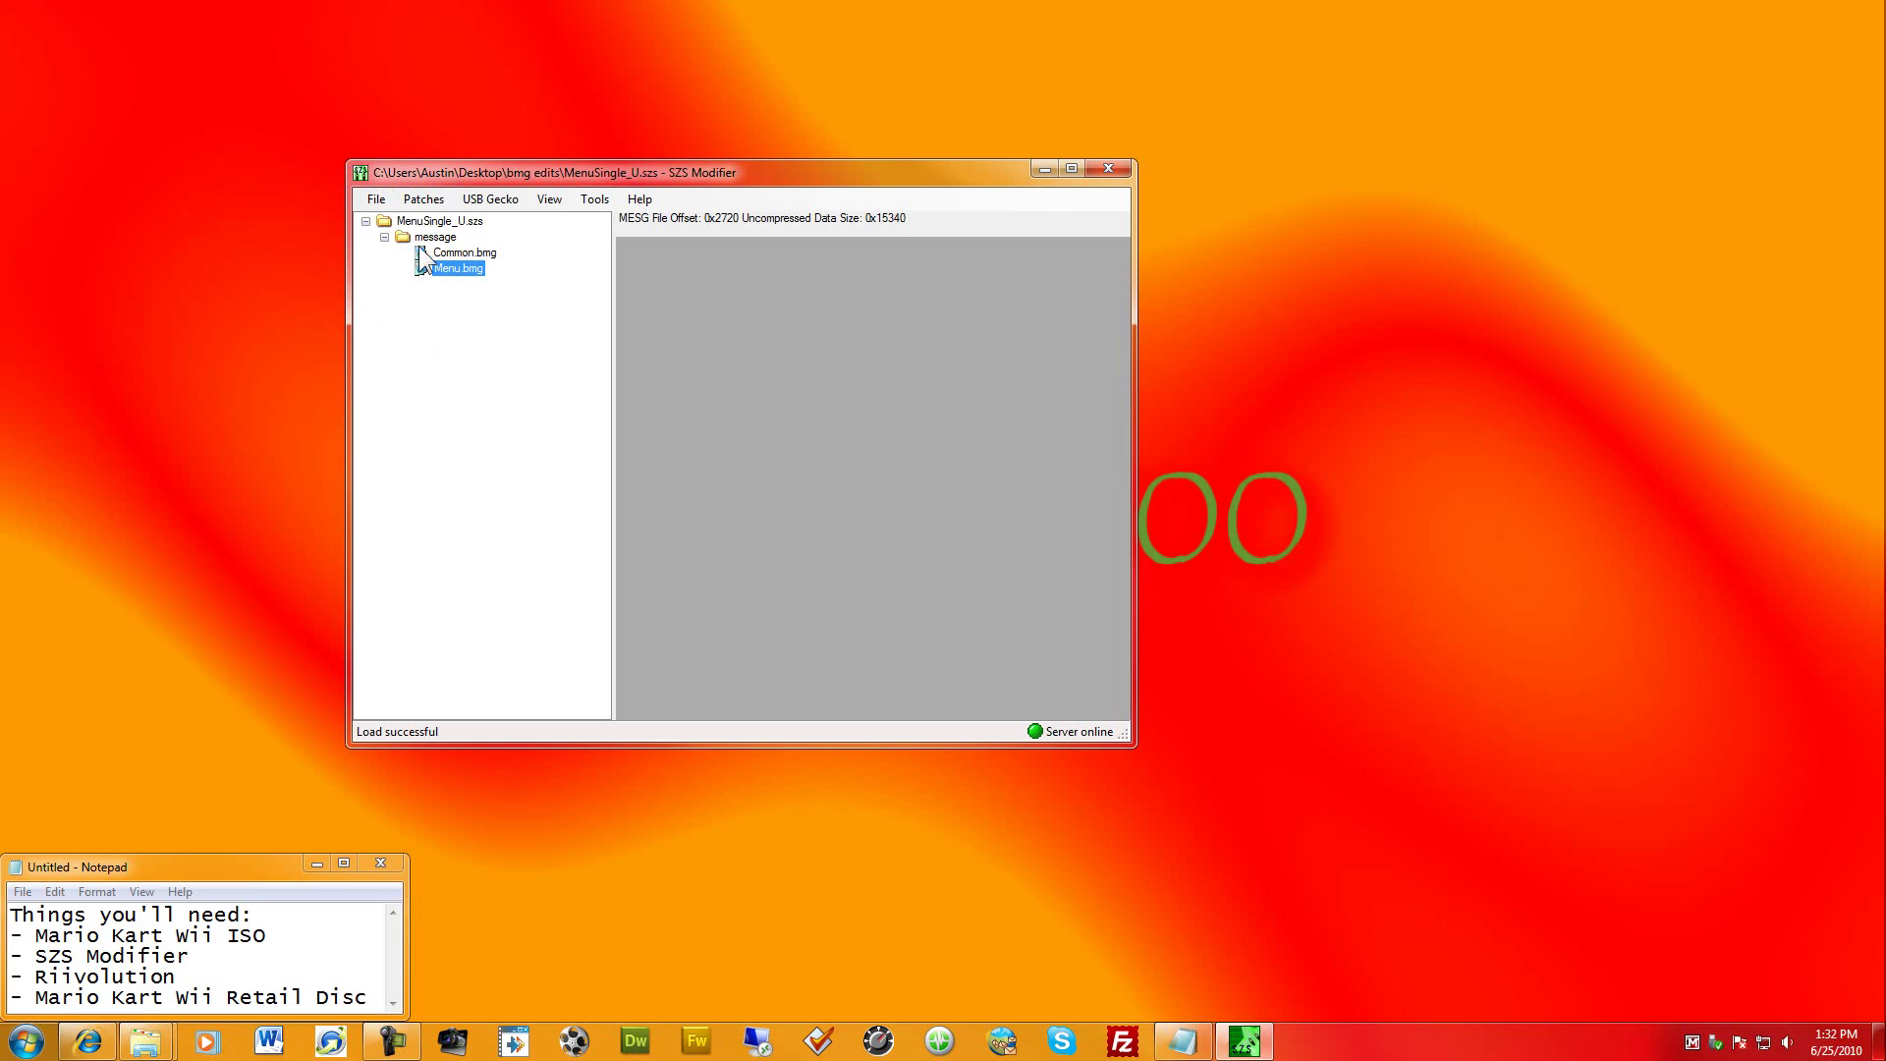
{"action": "left_click", "coordinate": [1116, 169]}
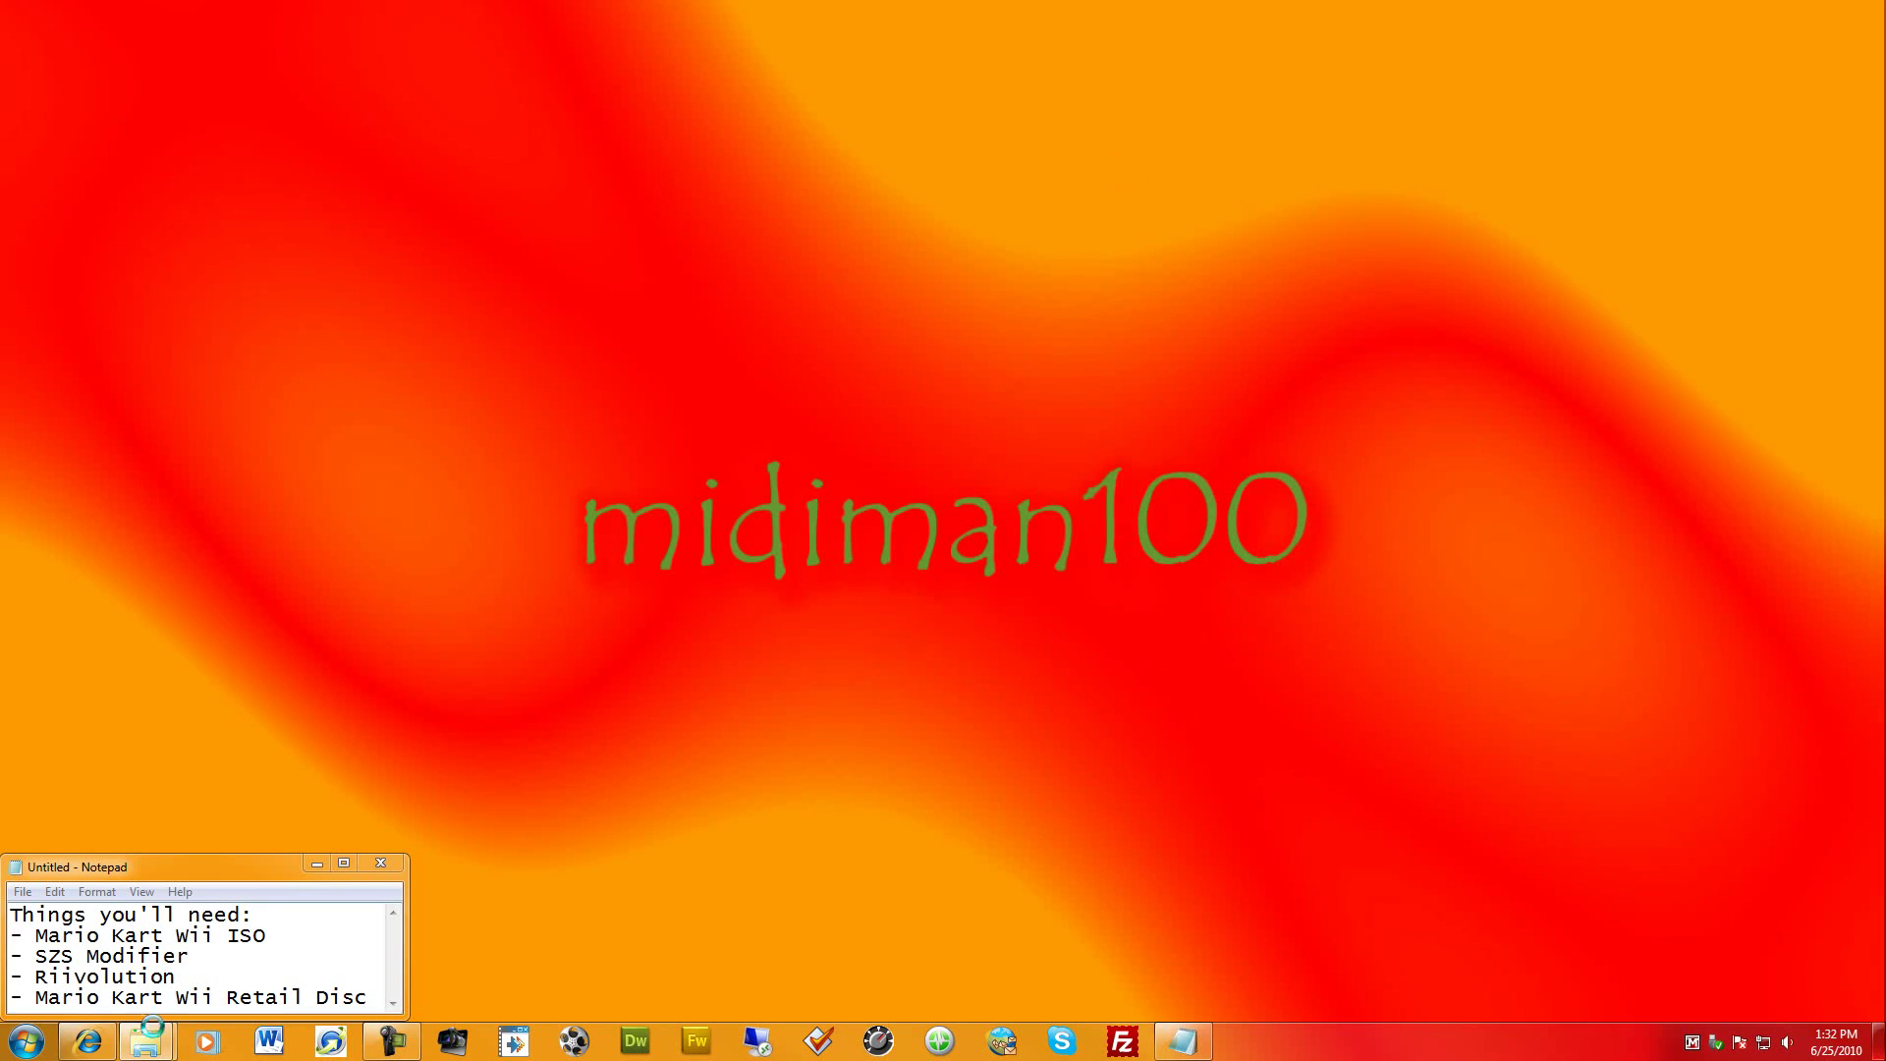
Search the computer for mkwrii and open MKWRiivo3.zip from the results
{"action": "left_click", "coordinate": [27, 1041]}
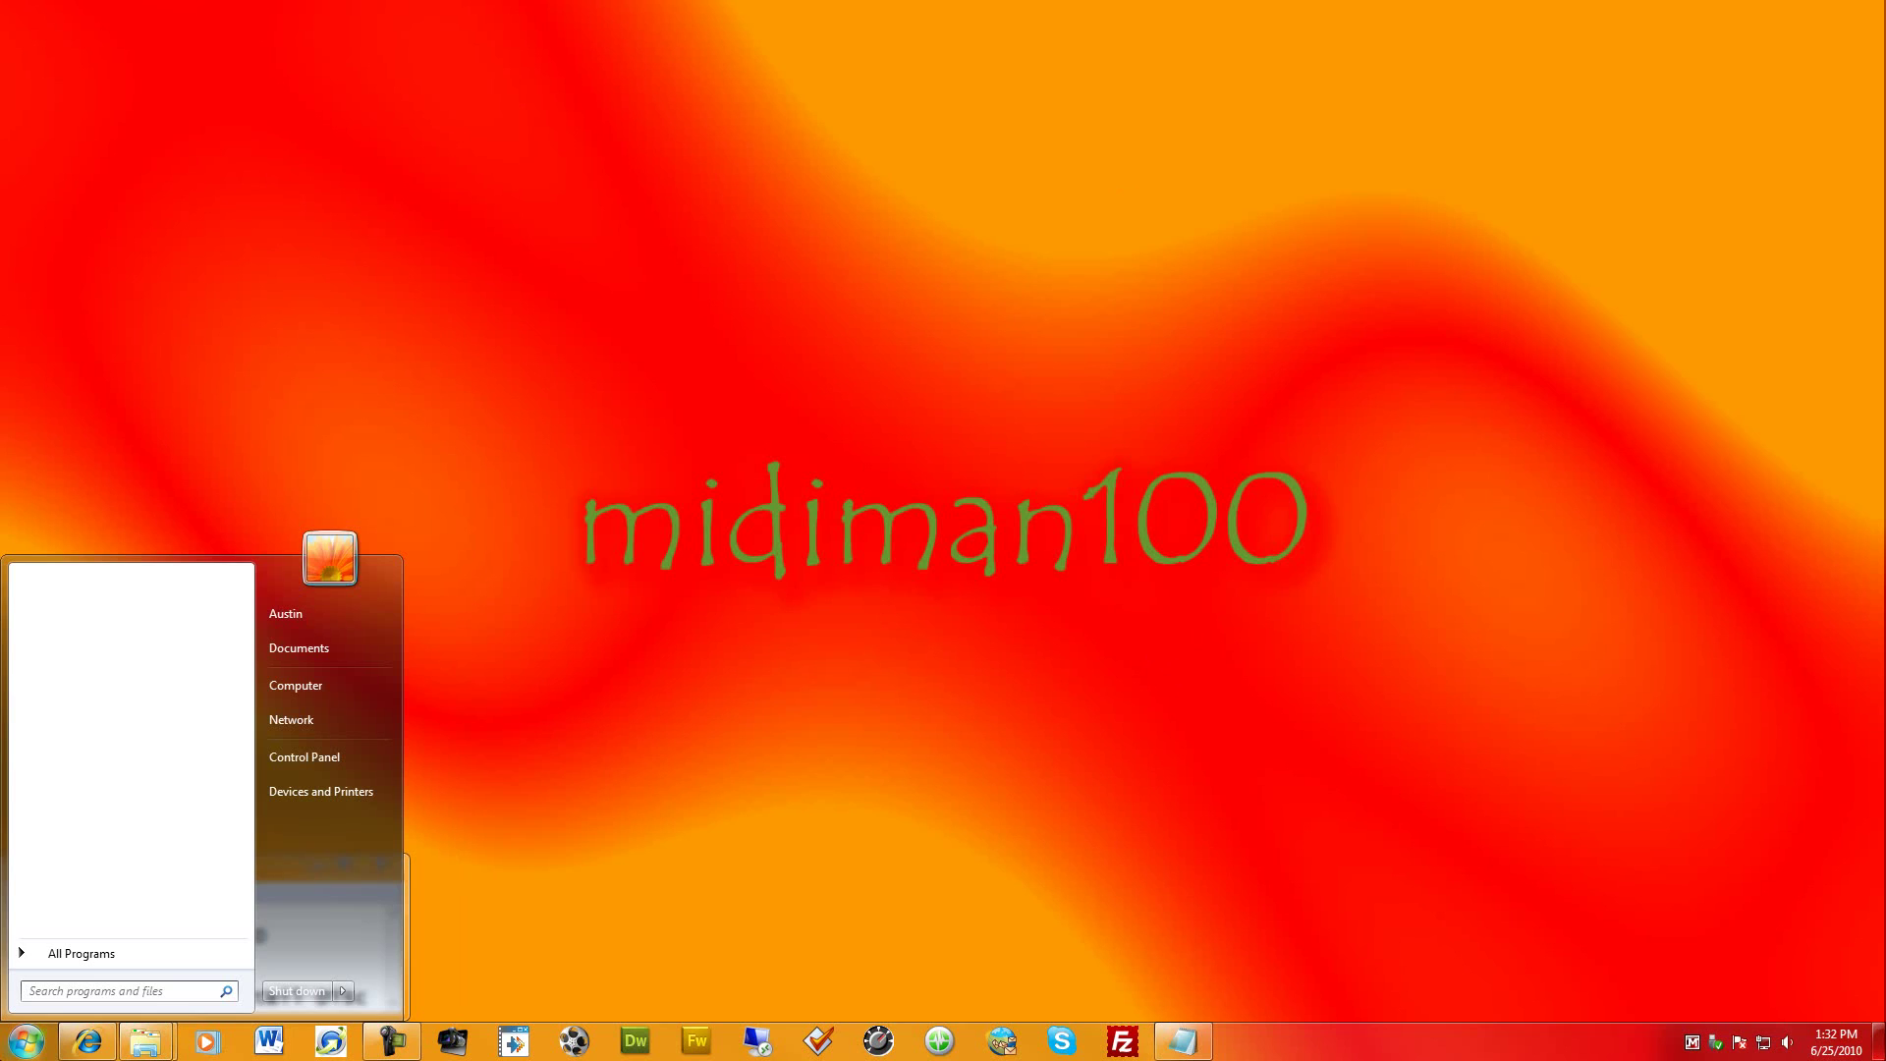
{"action": "type", "text": "mk"}
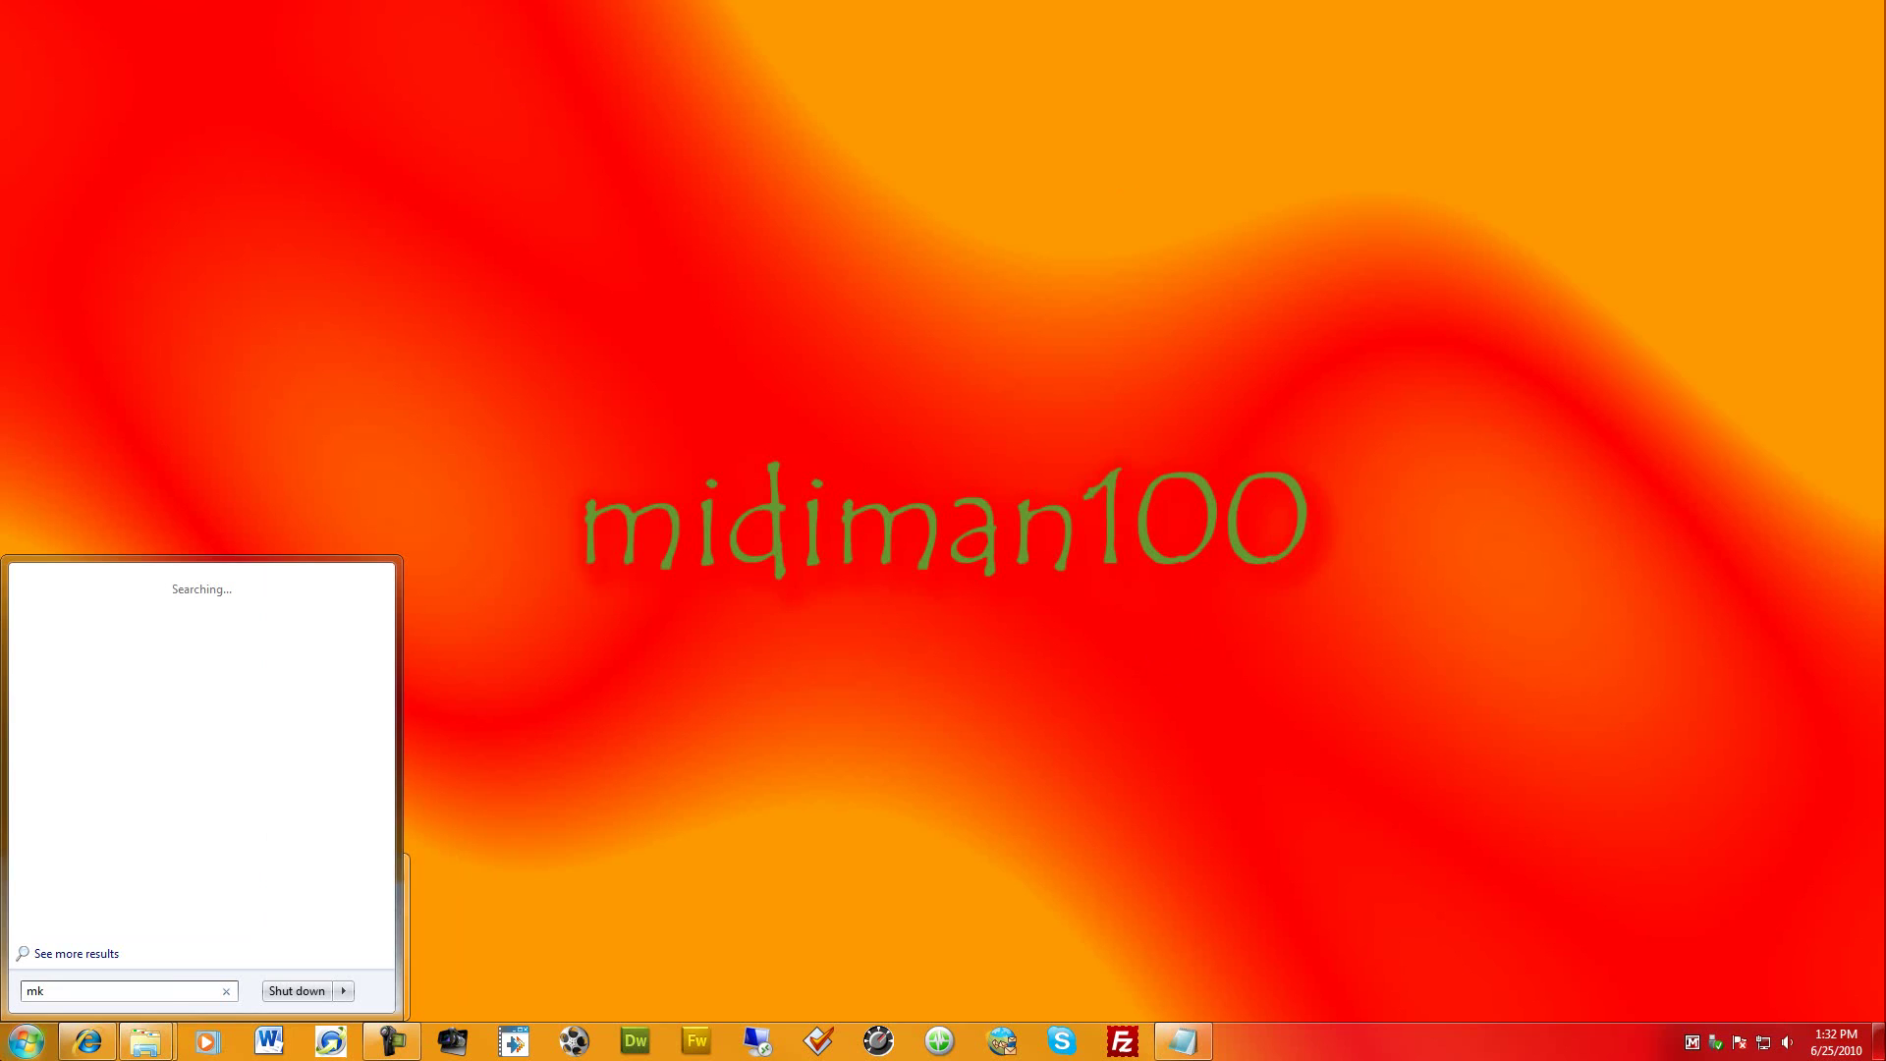
{"action": "type", "text": "wrii"}
{"action": "key", "text": "Down"}
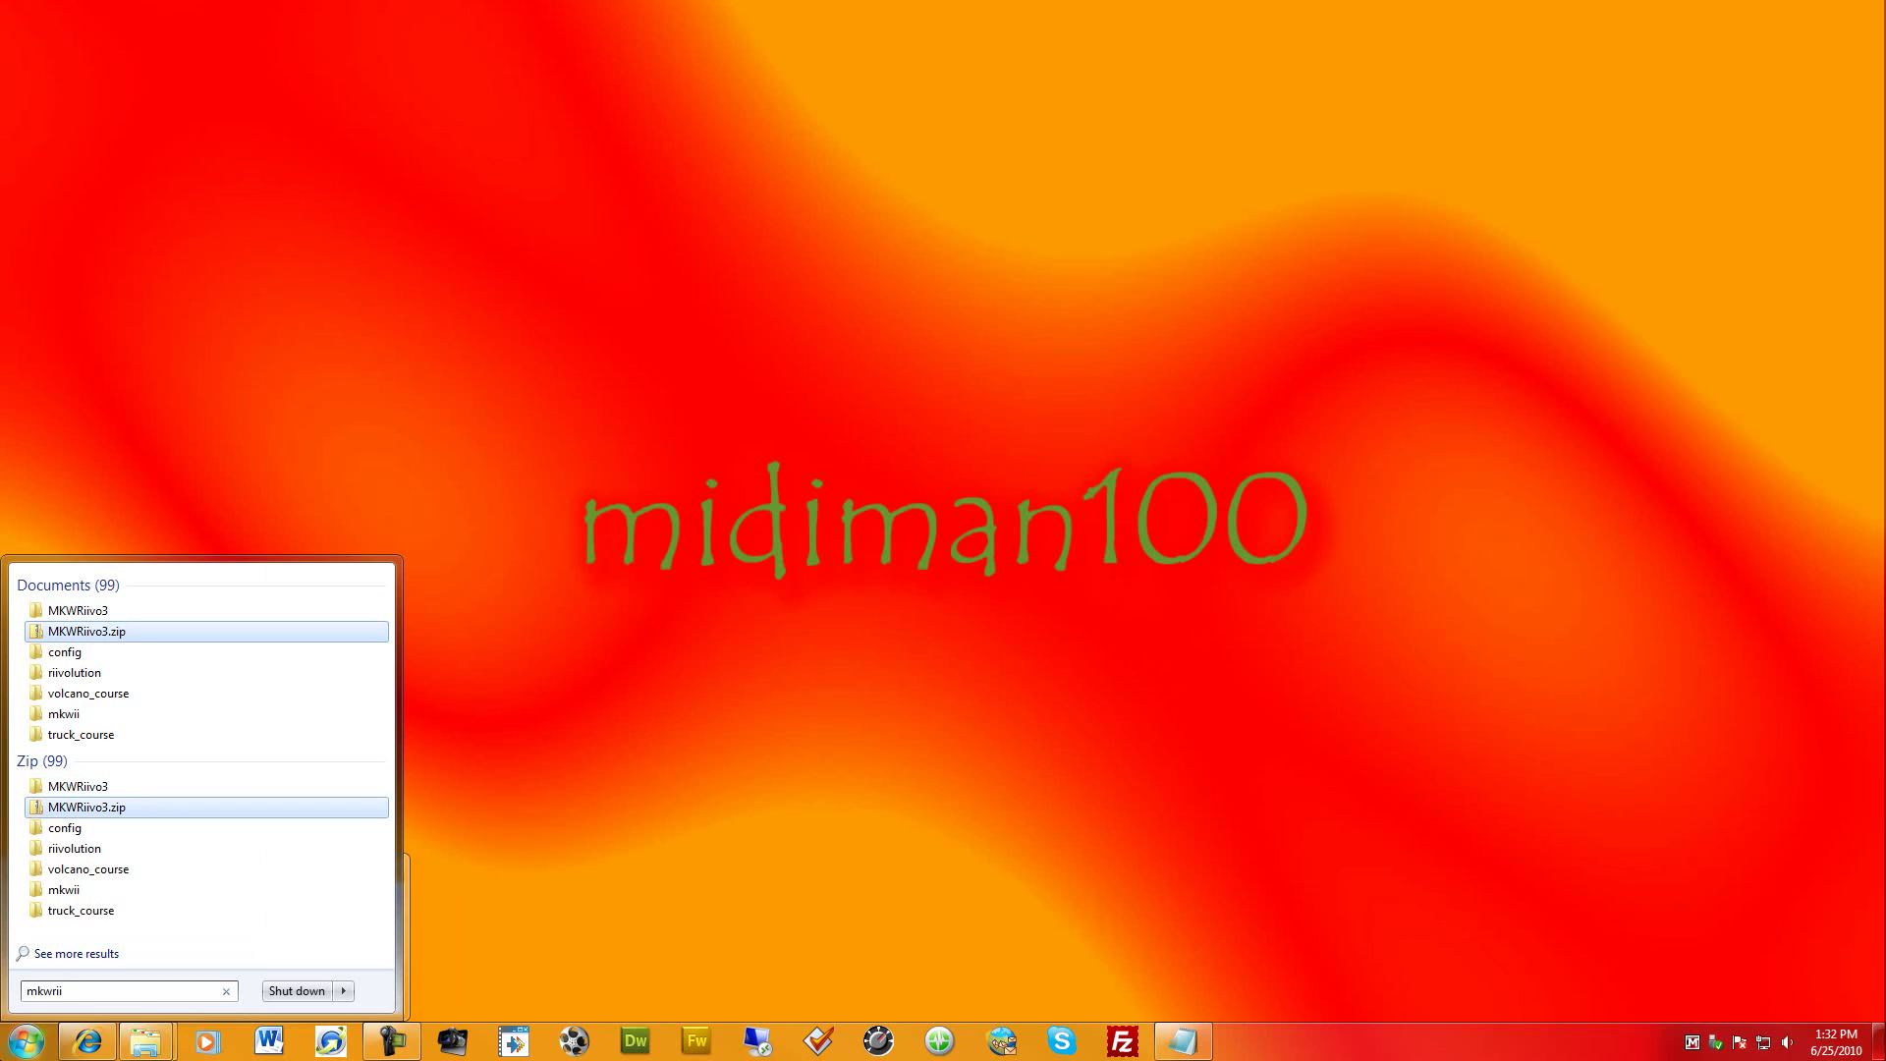
{"action": "key", "text": "Return"}
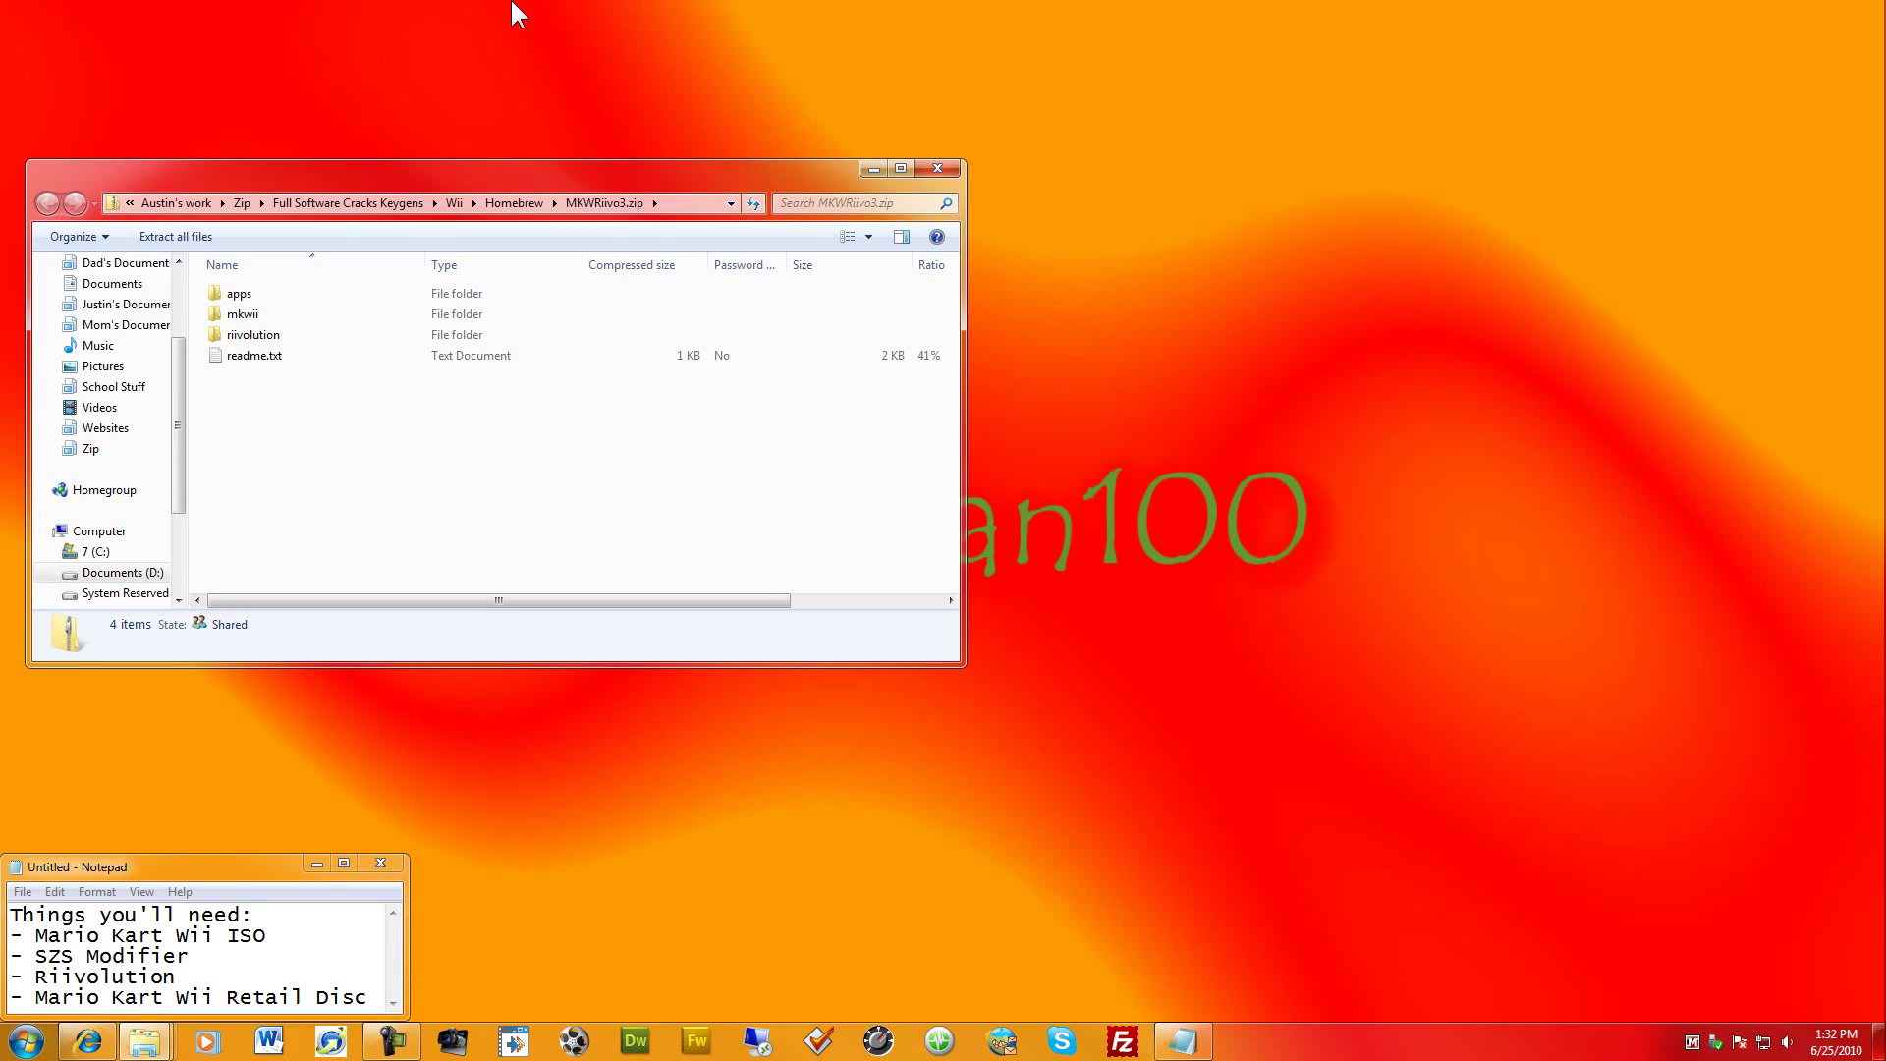
Arrange the MKWRiivo3.zip window side by side with the Removable Disk (J:) window
{"action": "left_click_drag", "start_coordinate": [487, 169], "coordinate": [2, 193]}
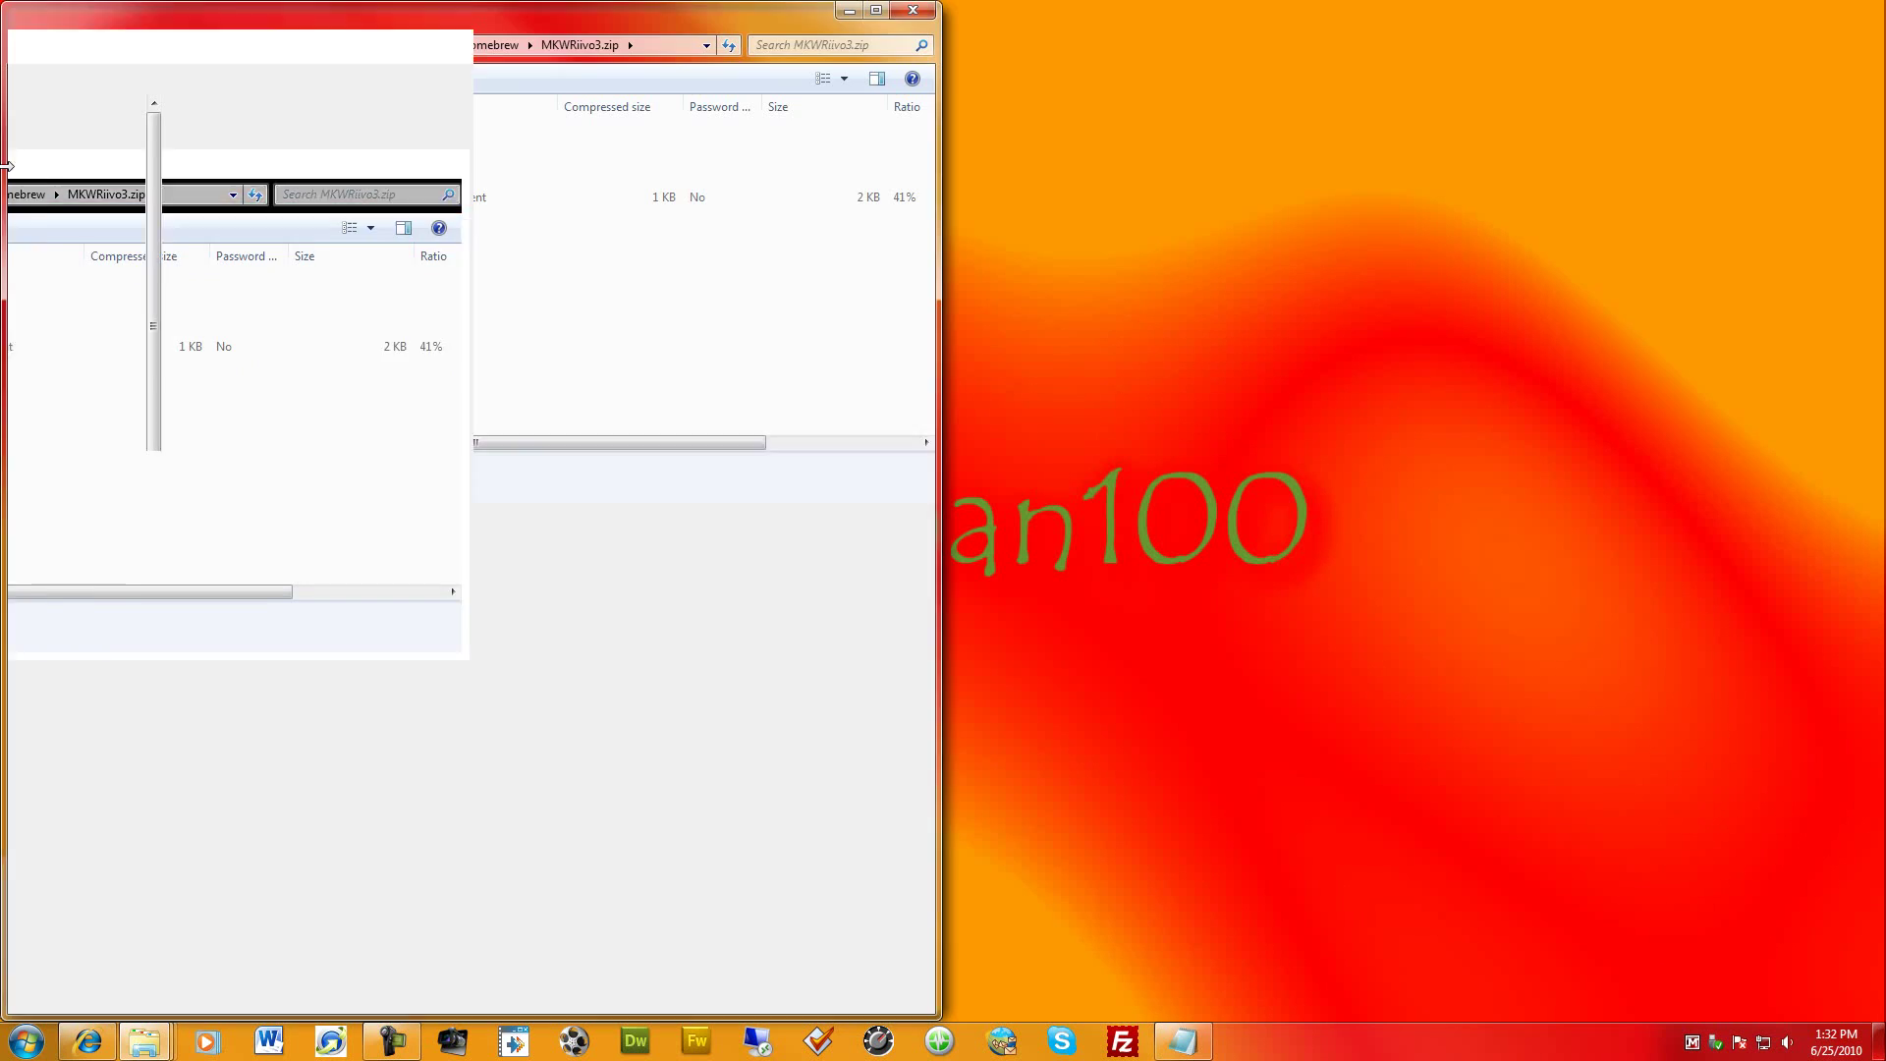
{"action": "mouse_move", "coordinate": [144, 1042]}
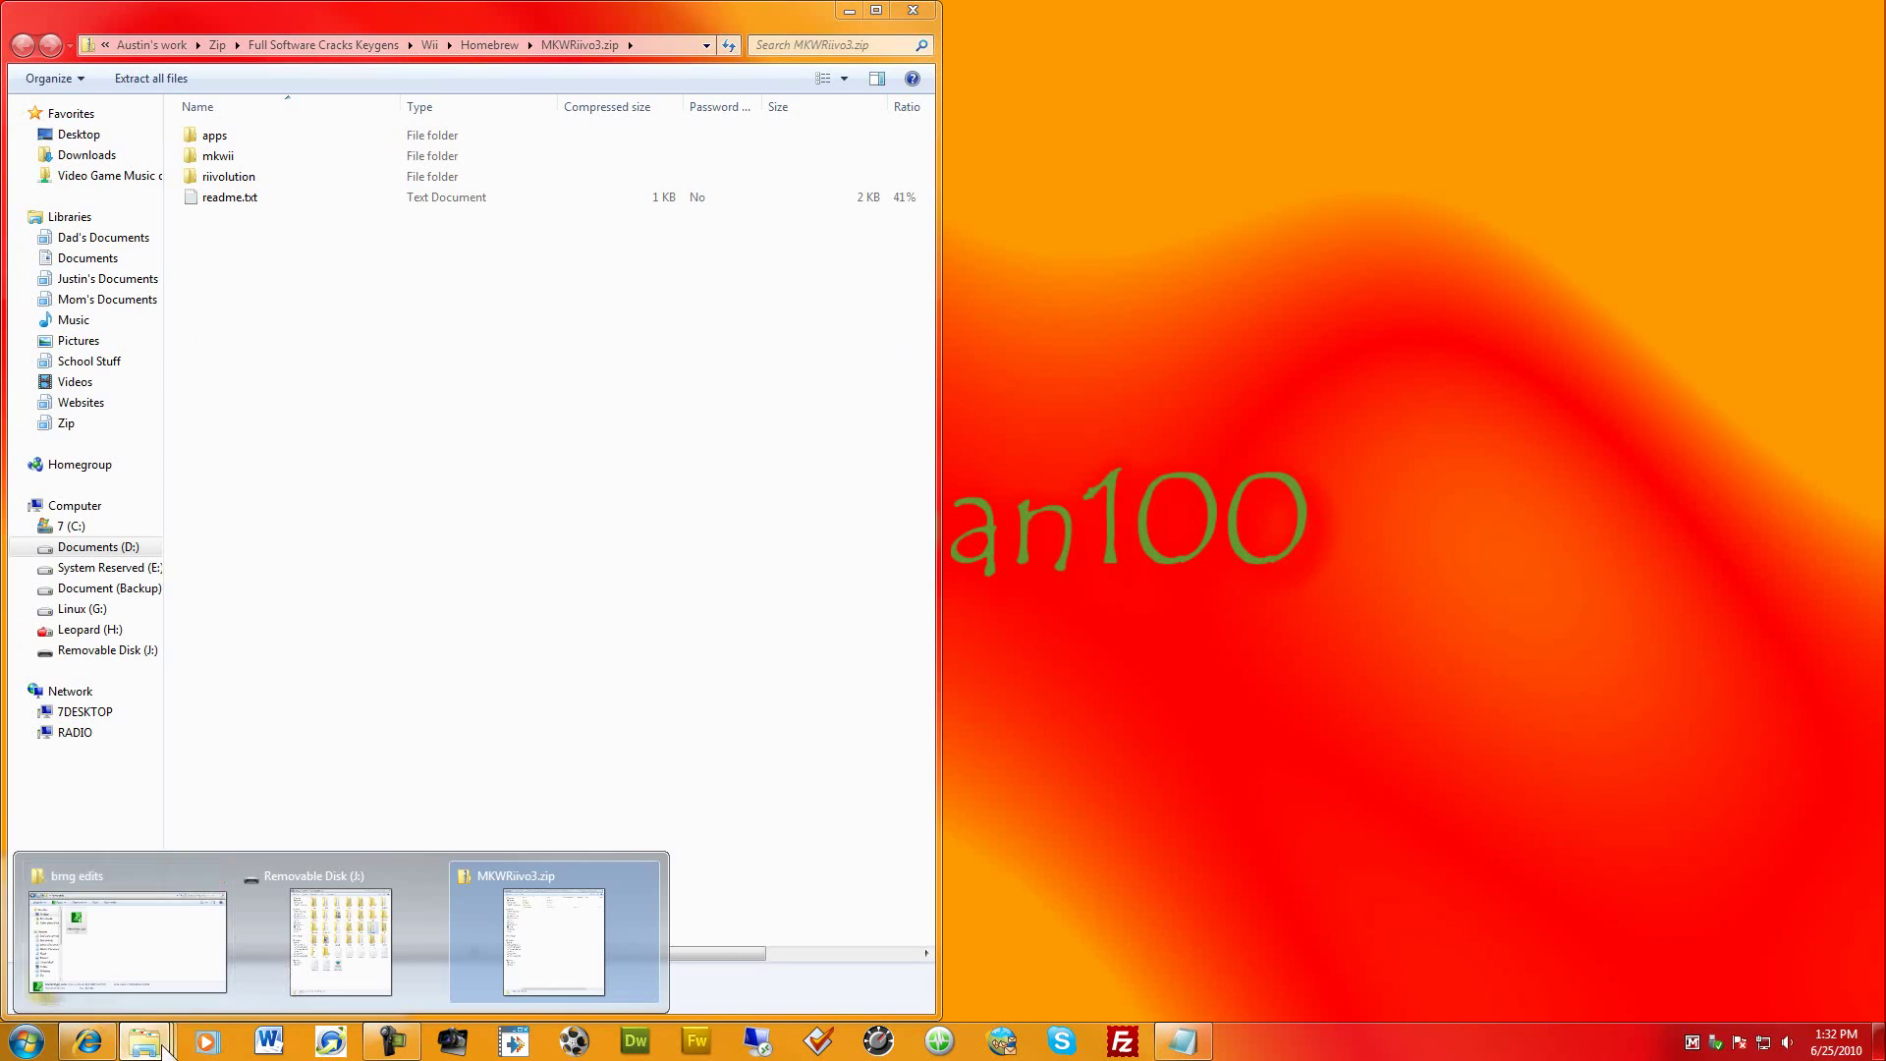
{"action": "left_click", "coordinate": [437, 933]}
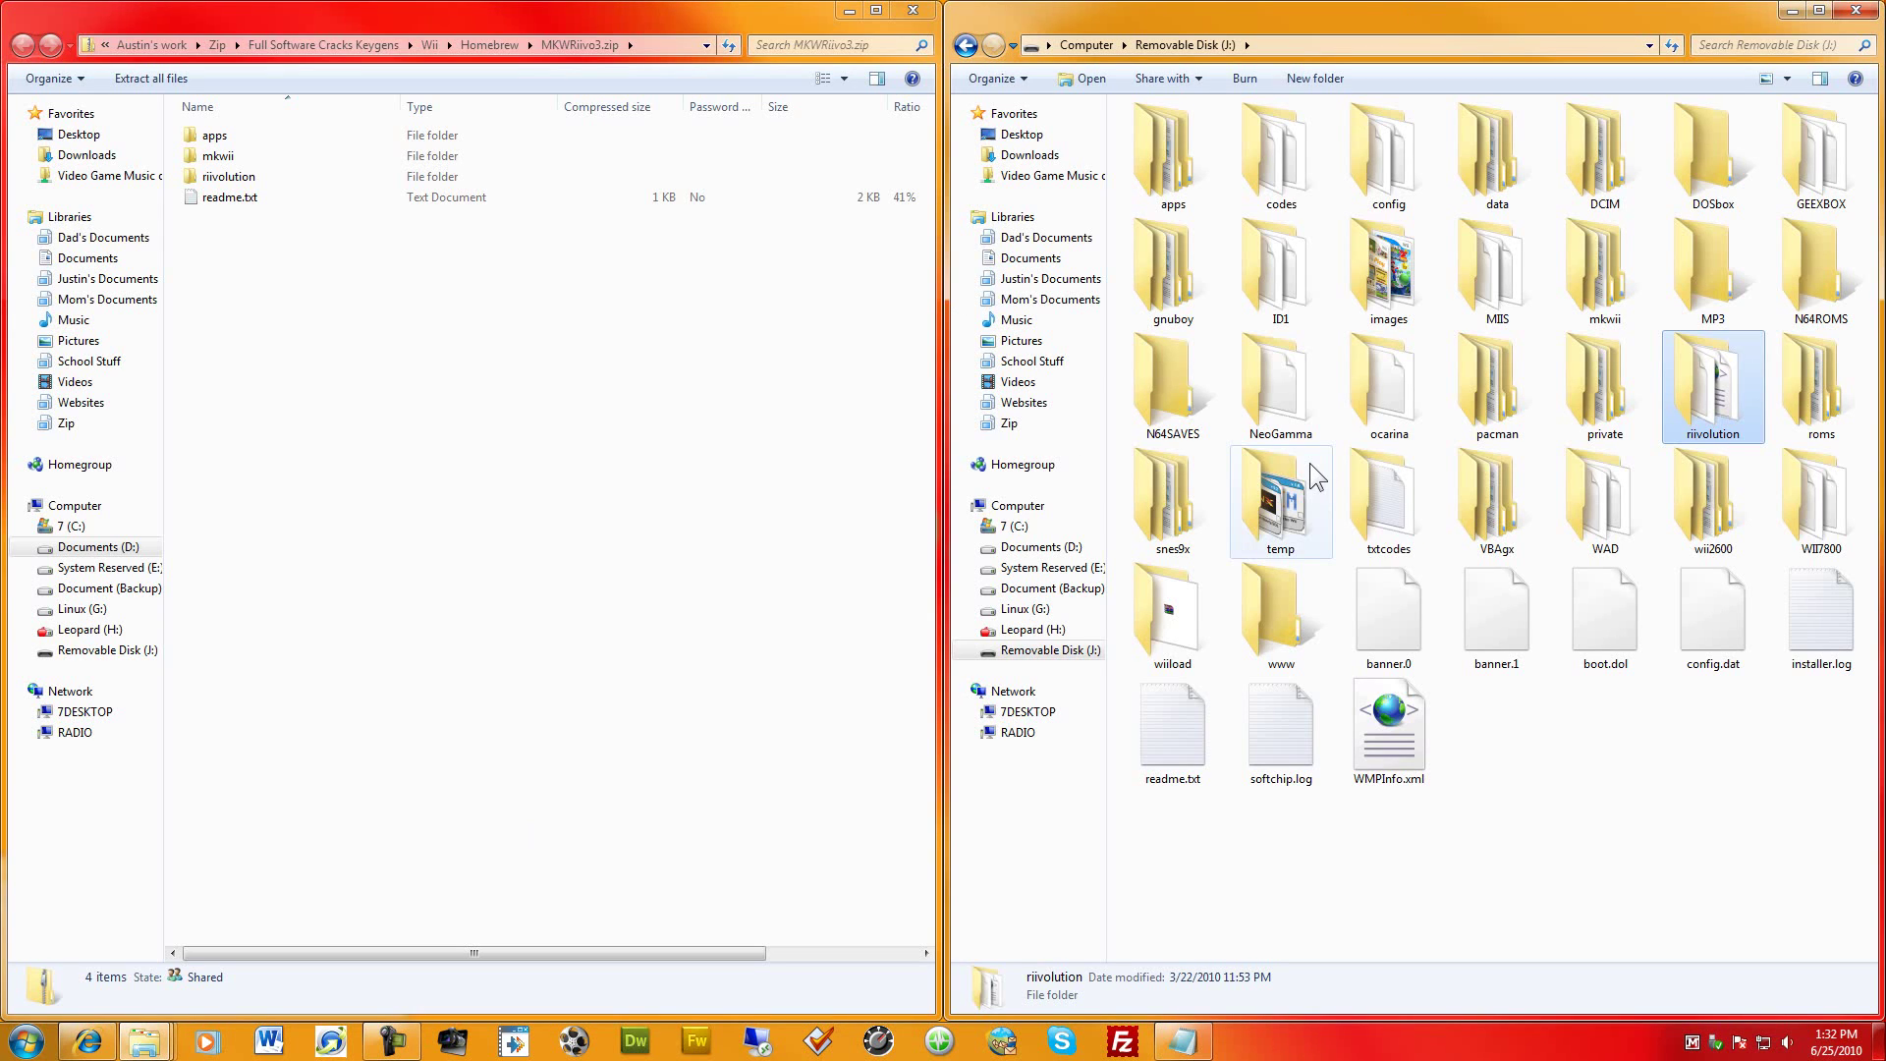
{"action": "left_click", "coordinate": [1670, 781]}
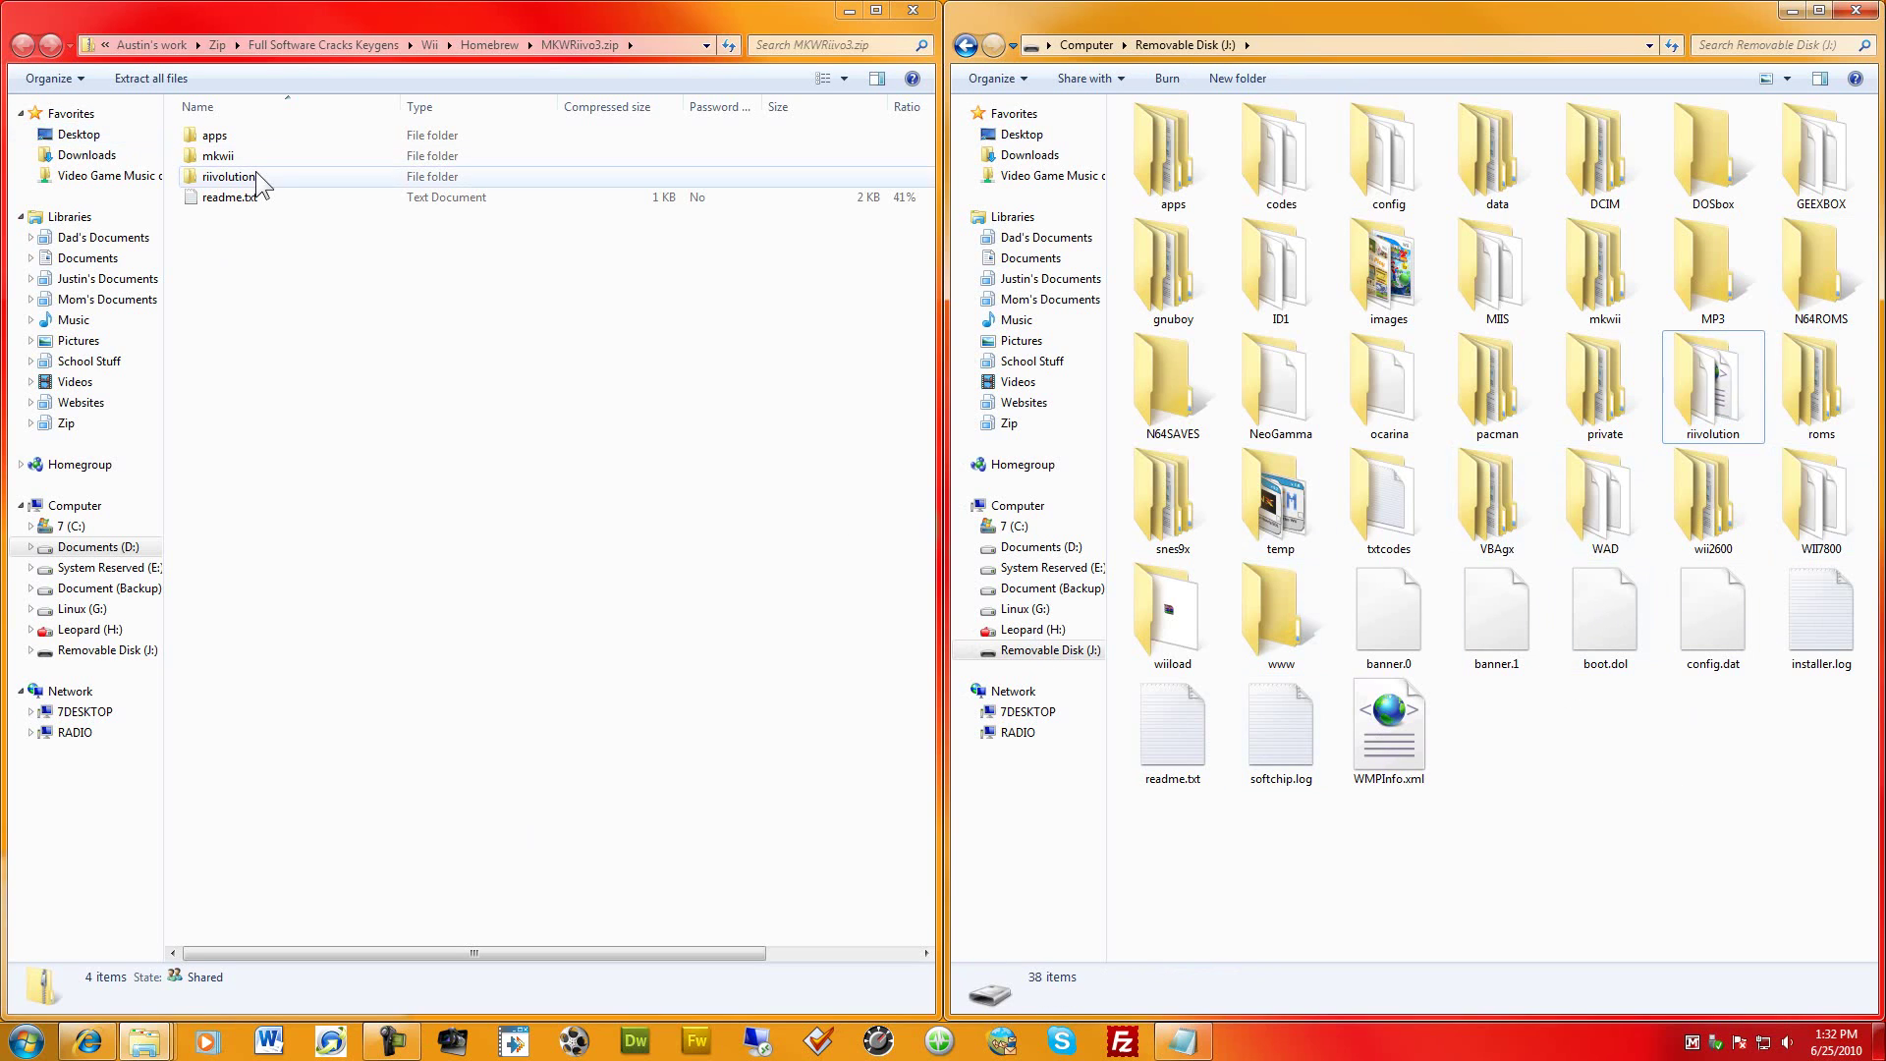
Try to copy the apps, mkwii and riivolution folders from MKWRiivo3.zip to the root of Removable Disk (J:)
{"action": "left_click", "coordinate": [245, 134]}
{"action": "left_click", "coordinate": [246, 176], "text": "shift"}
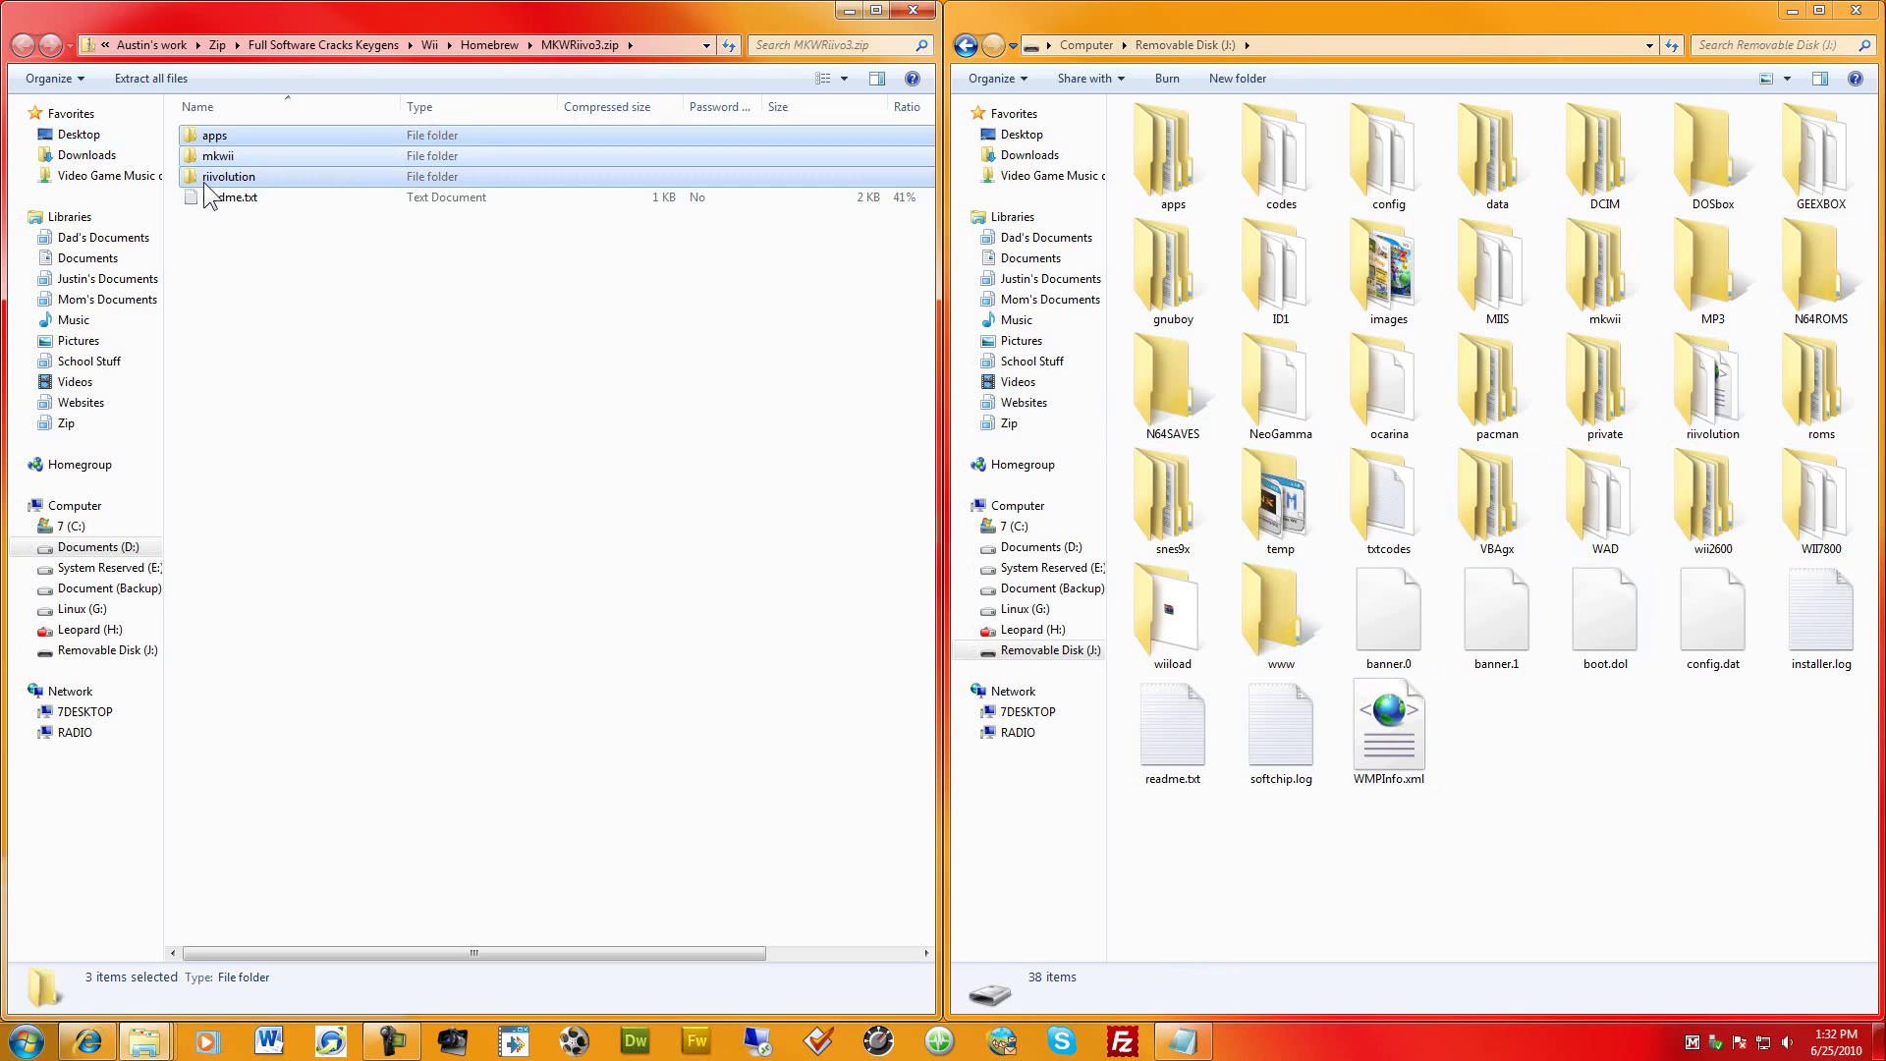
{"action": "left_click_drag", "start_coordinate": [225, 193], "coordinate": [1659, 813]}
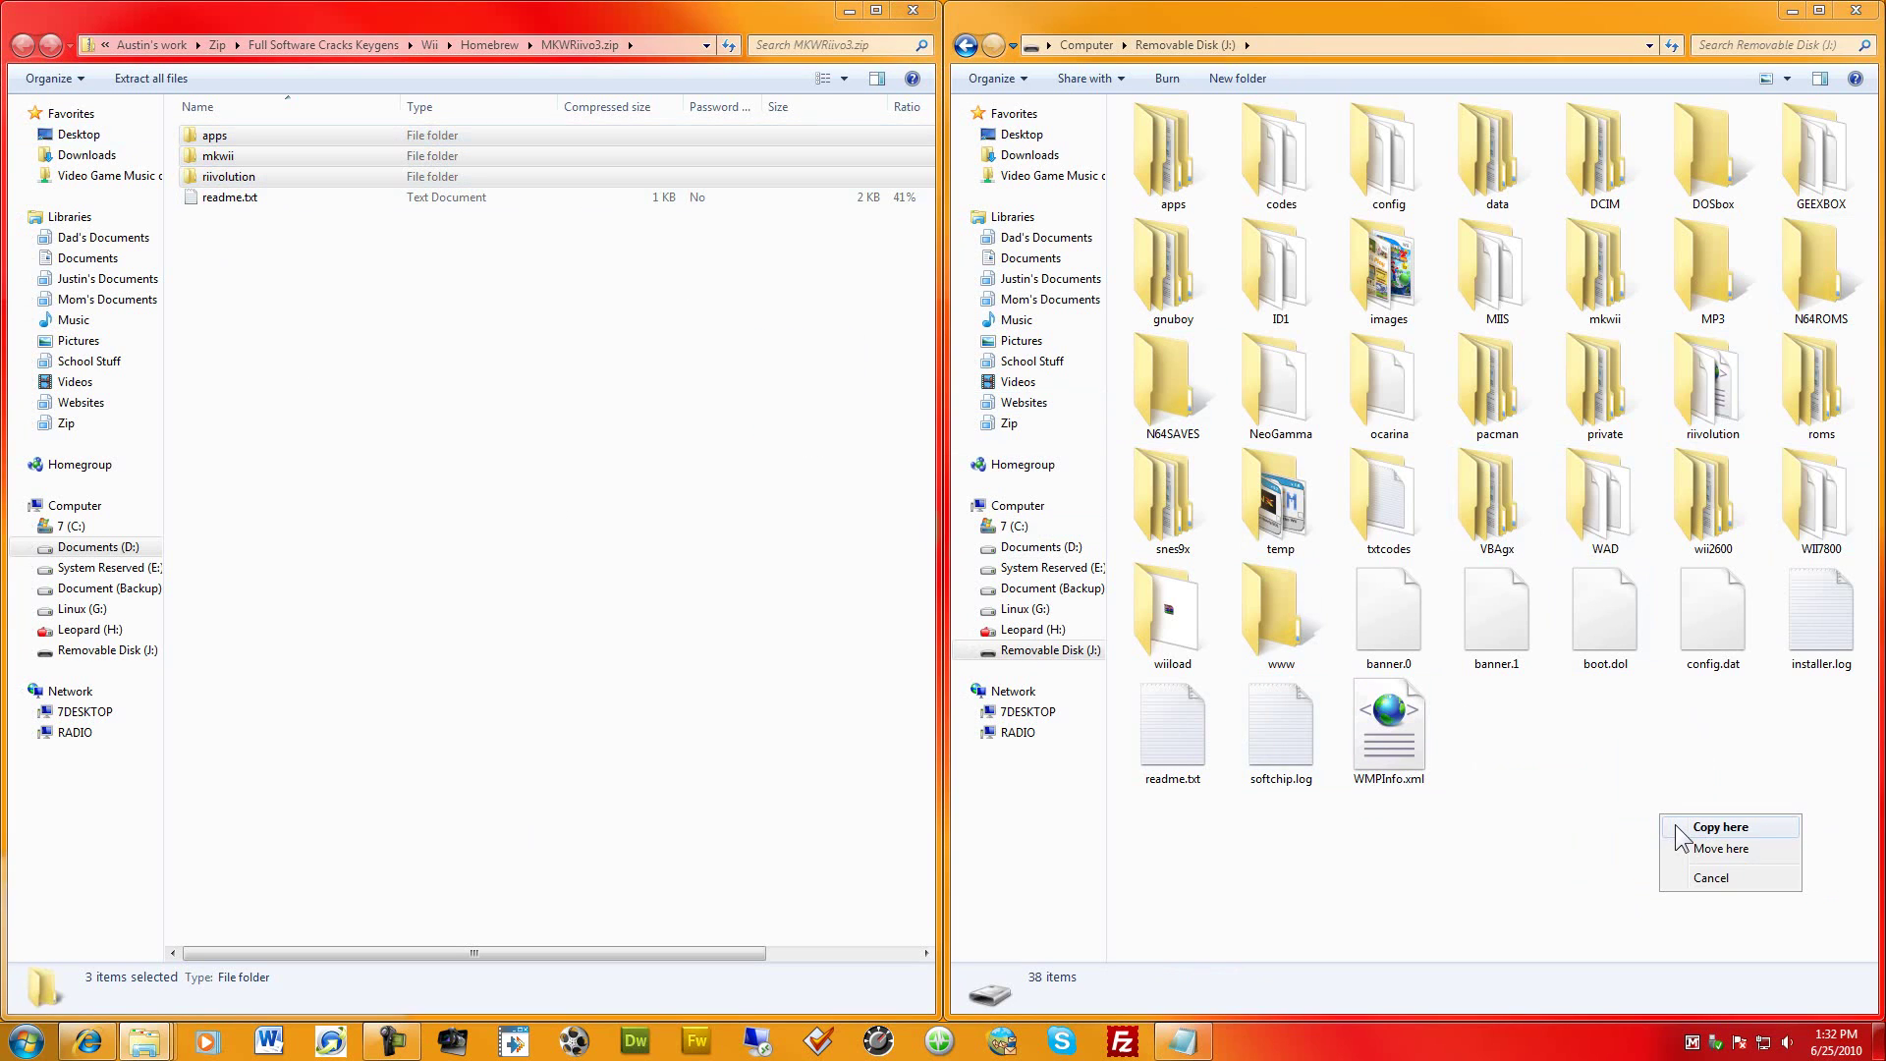
{"action": "left_click", "coordinate": [1682, 830]}
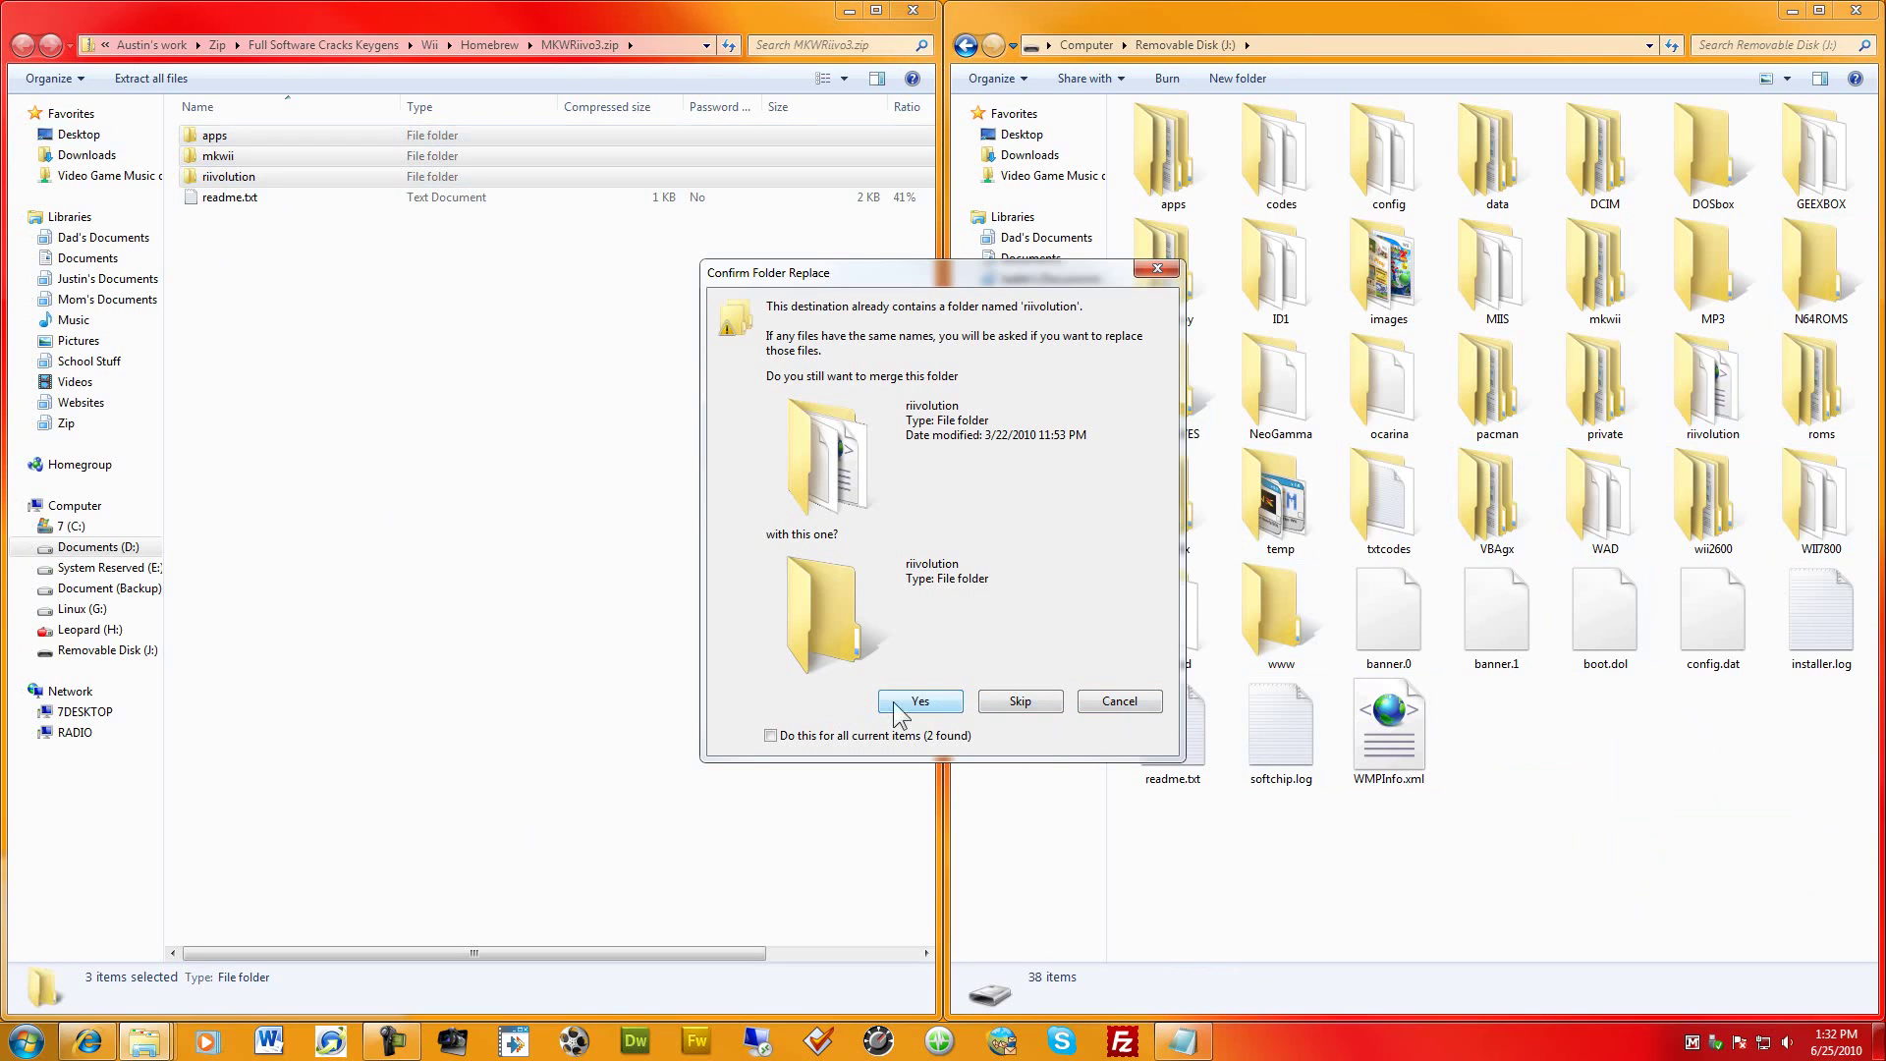
{"action": "left_click", "coordinate": [1152, 700]}
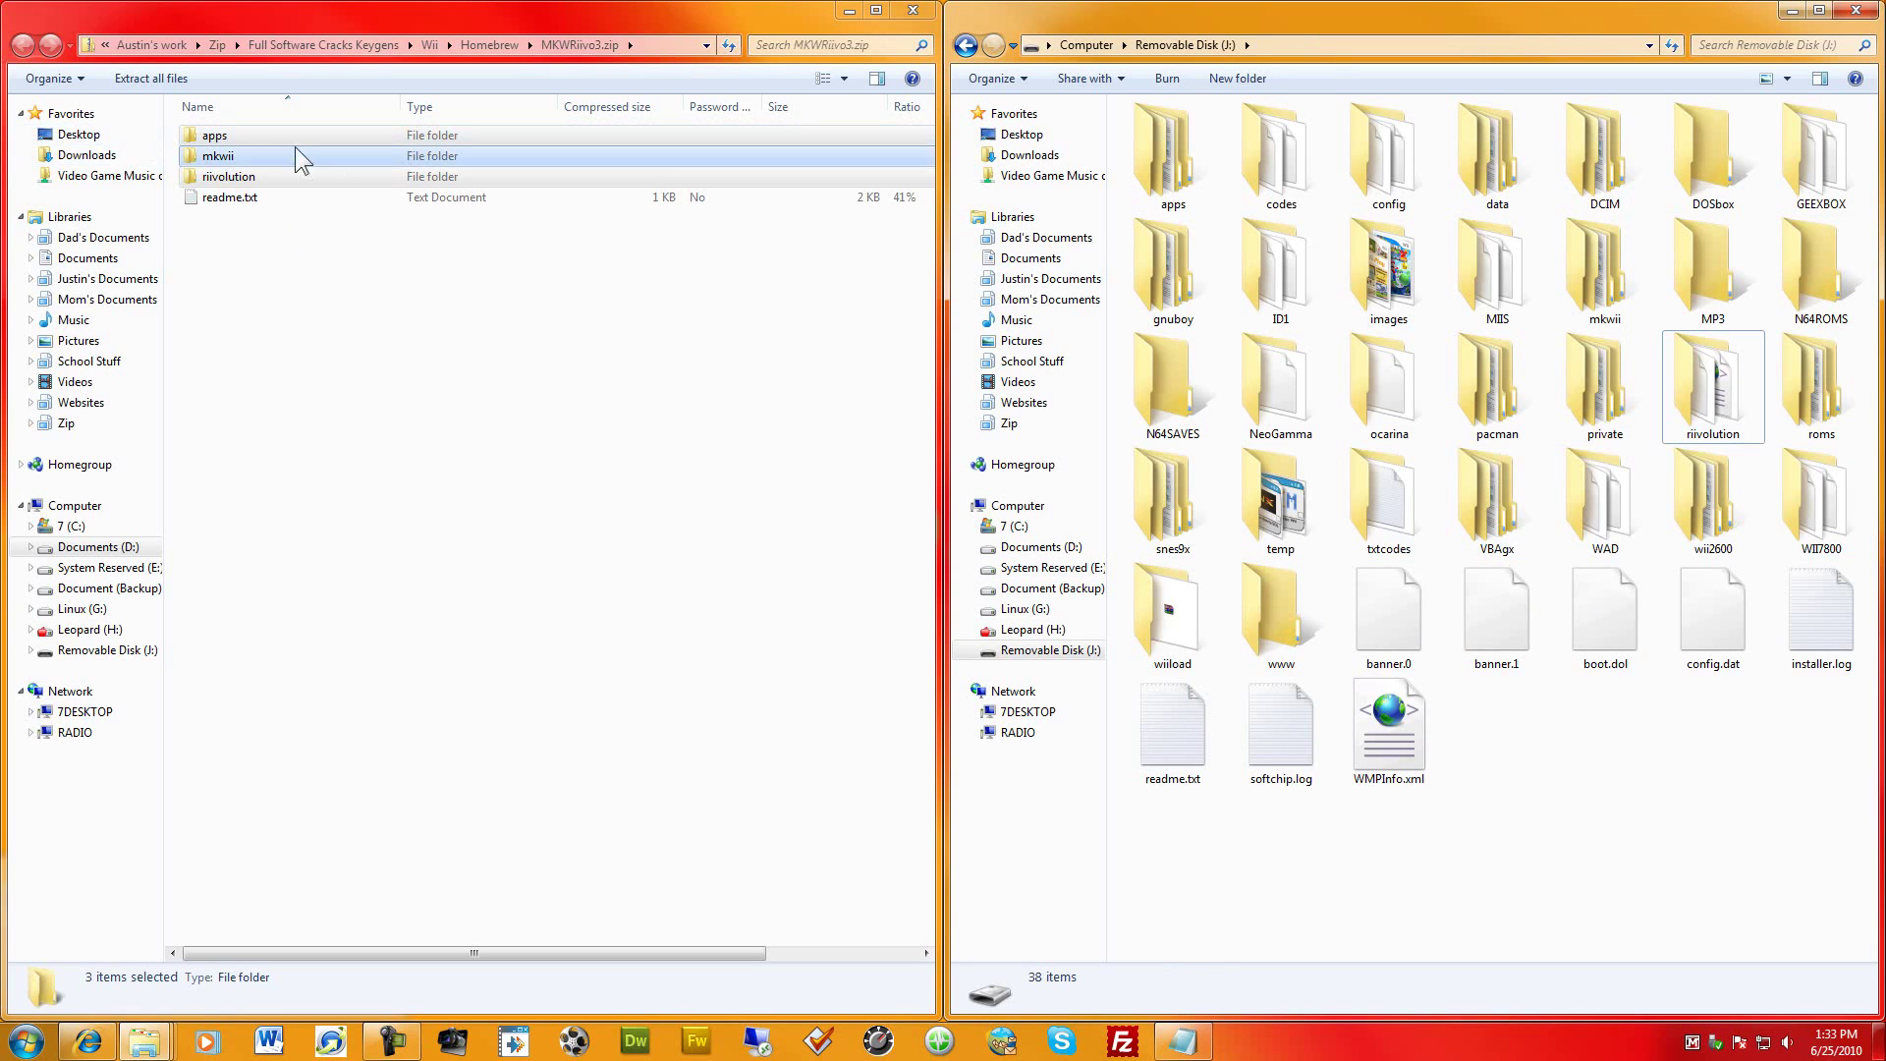
Open the mkwii folder on Removable Disk (J:) and inspect the contents of its old_garden_ds folder
{"action": "double_click", "coordinate": [1593, 280]}
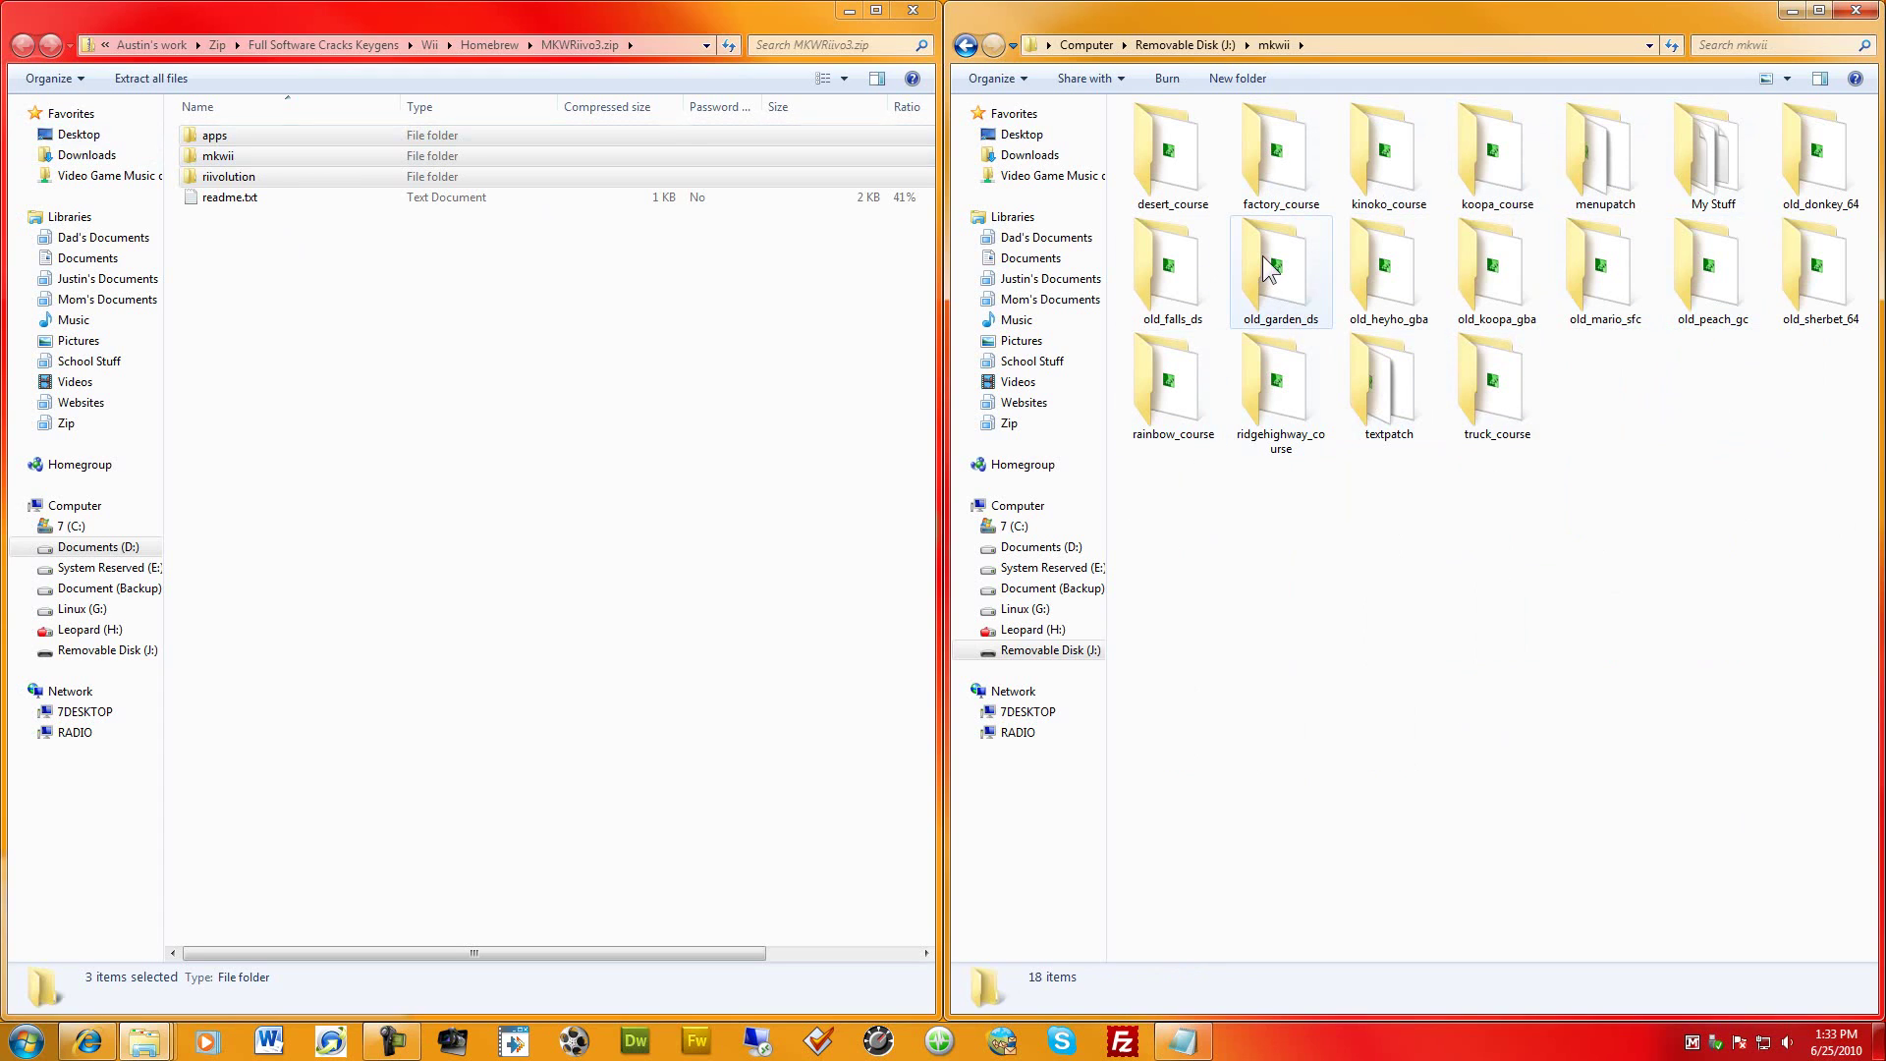
{"action": "double_click", "coordinate": [1282, 289]}
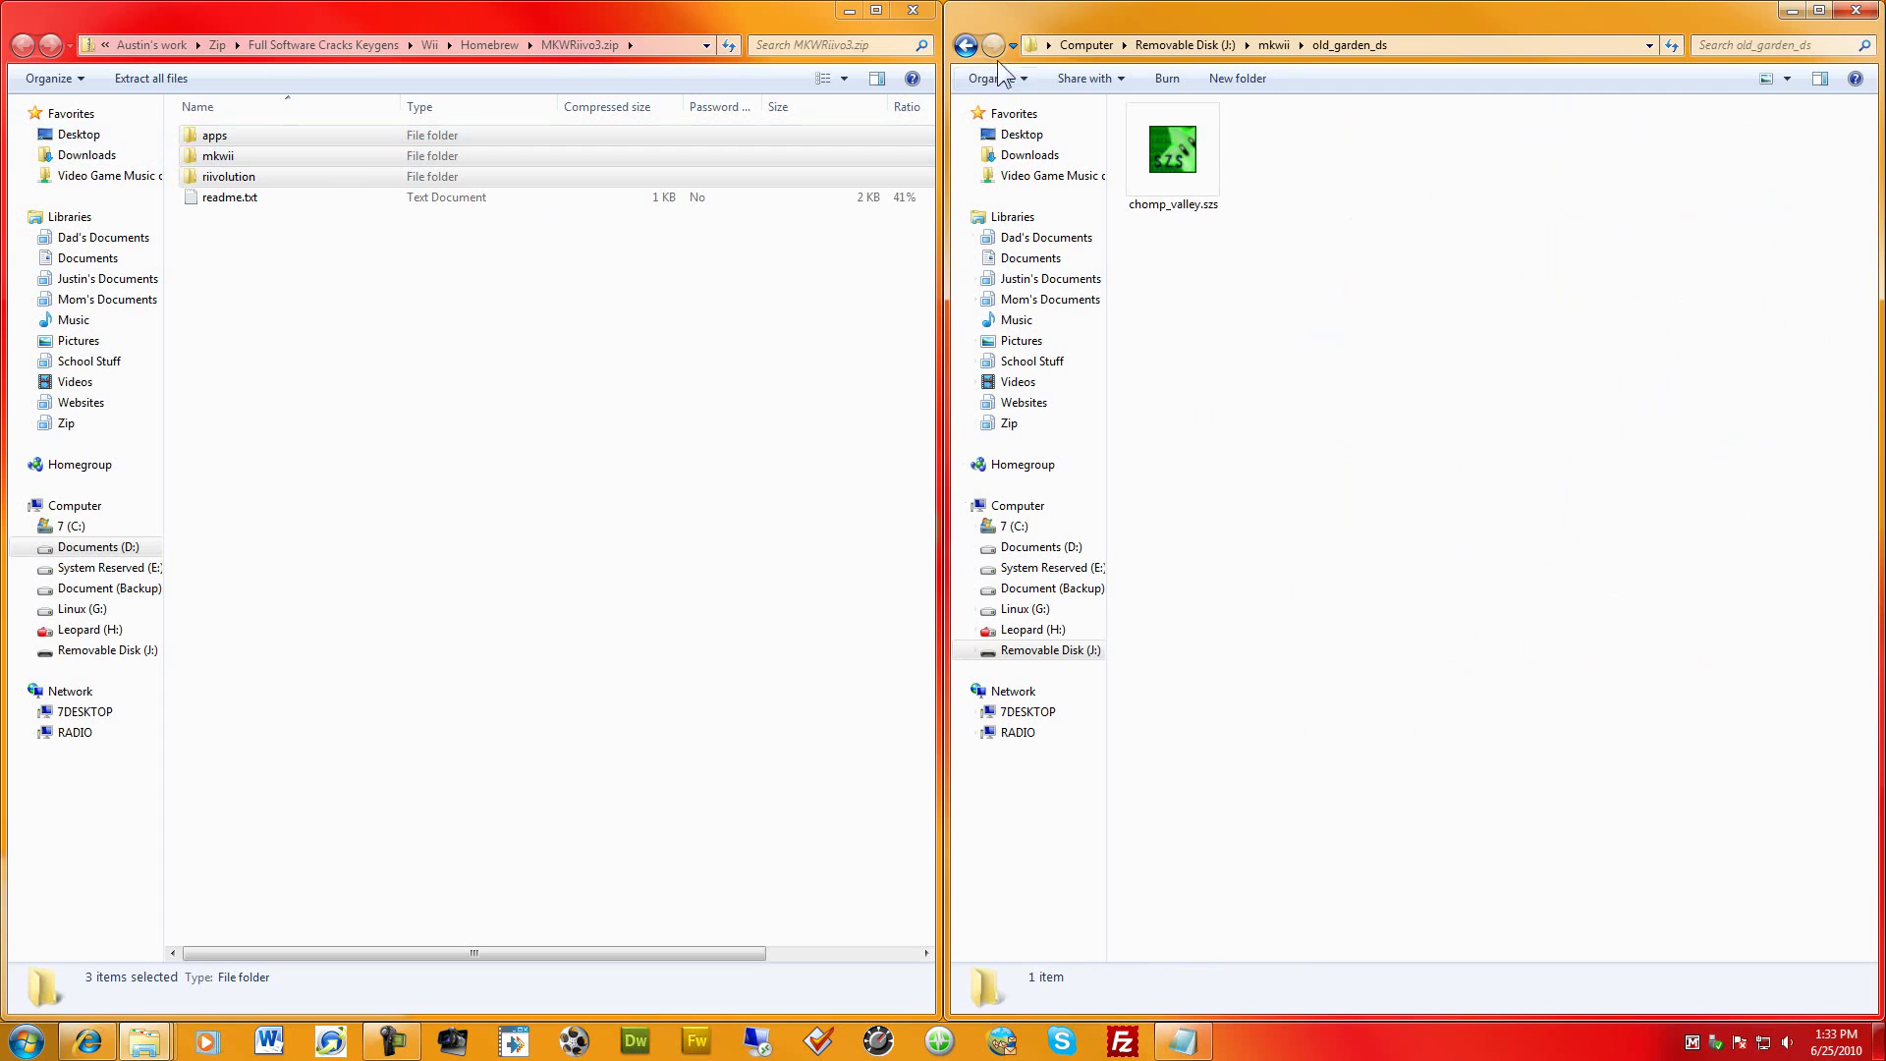
{"action": "left_click", "coordinate": [965, 44]}
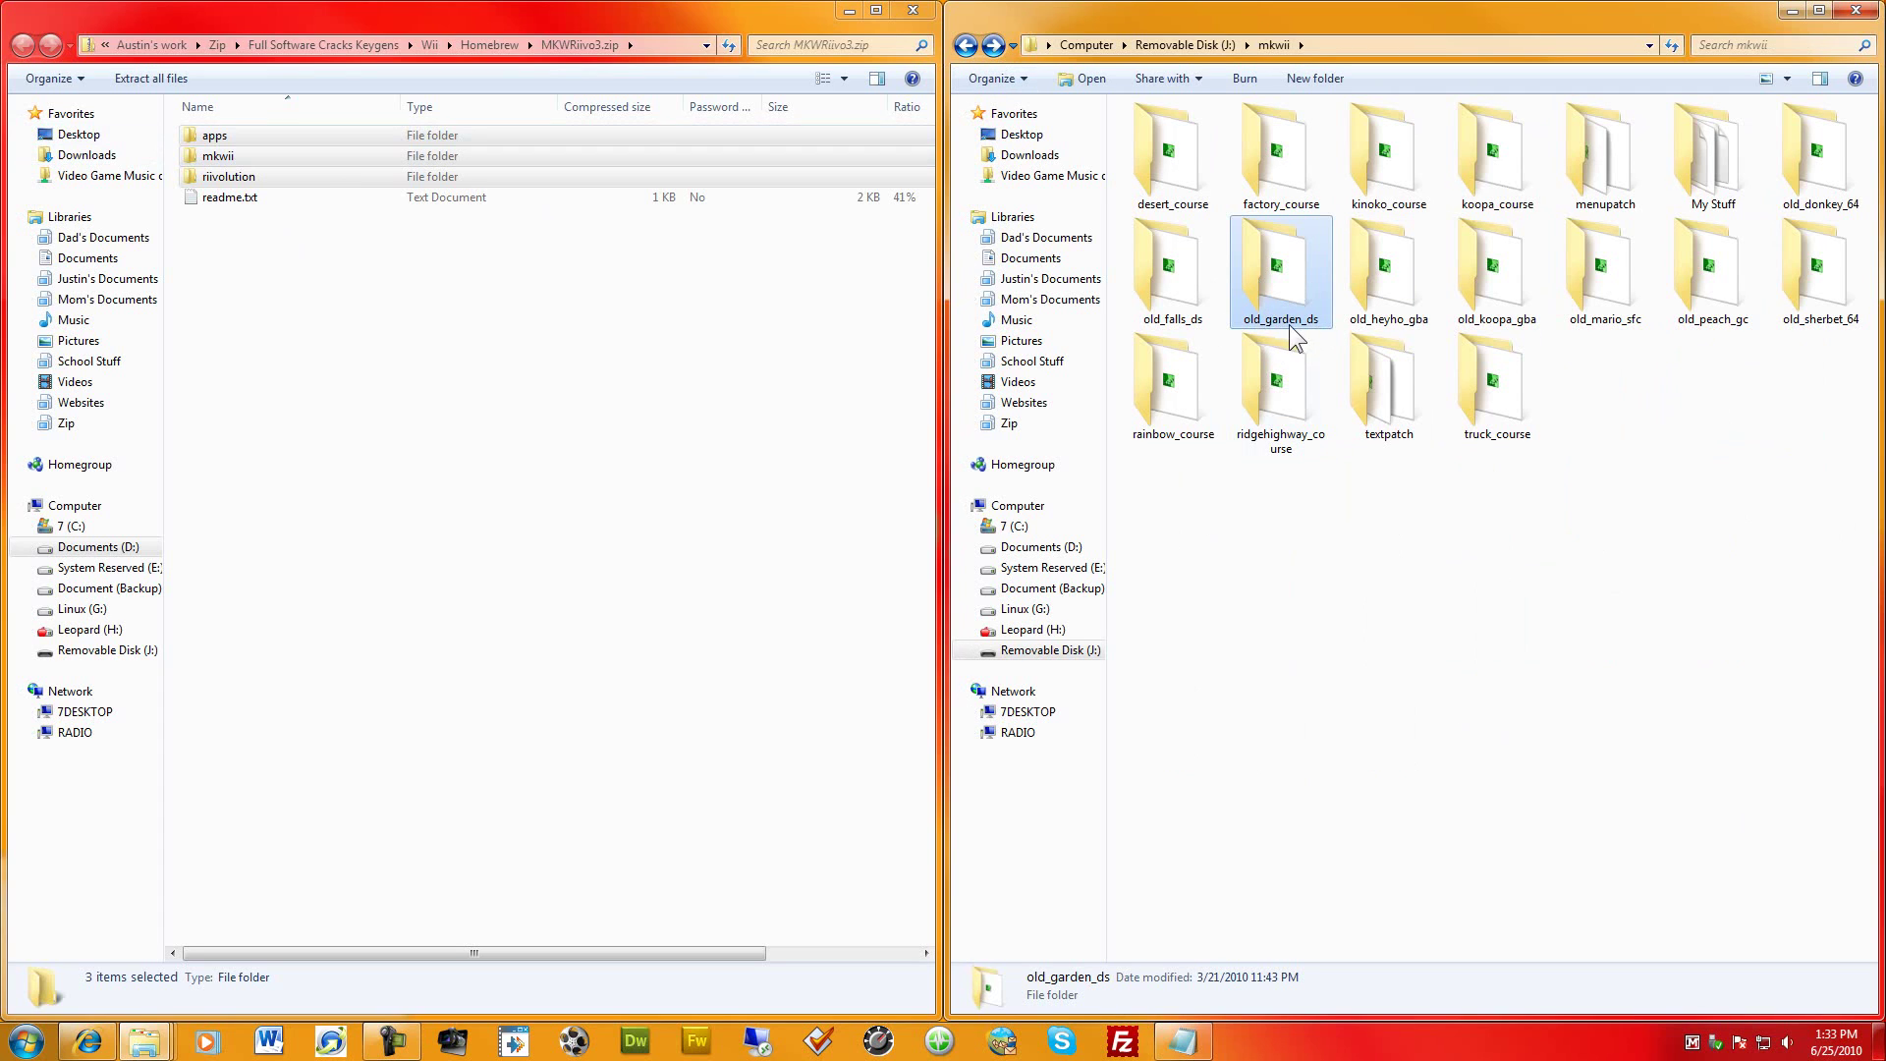
{"action": "double_click", "coordinate": [1285, 285]}
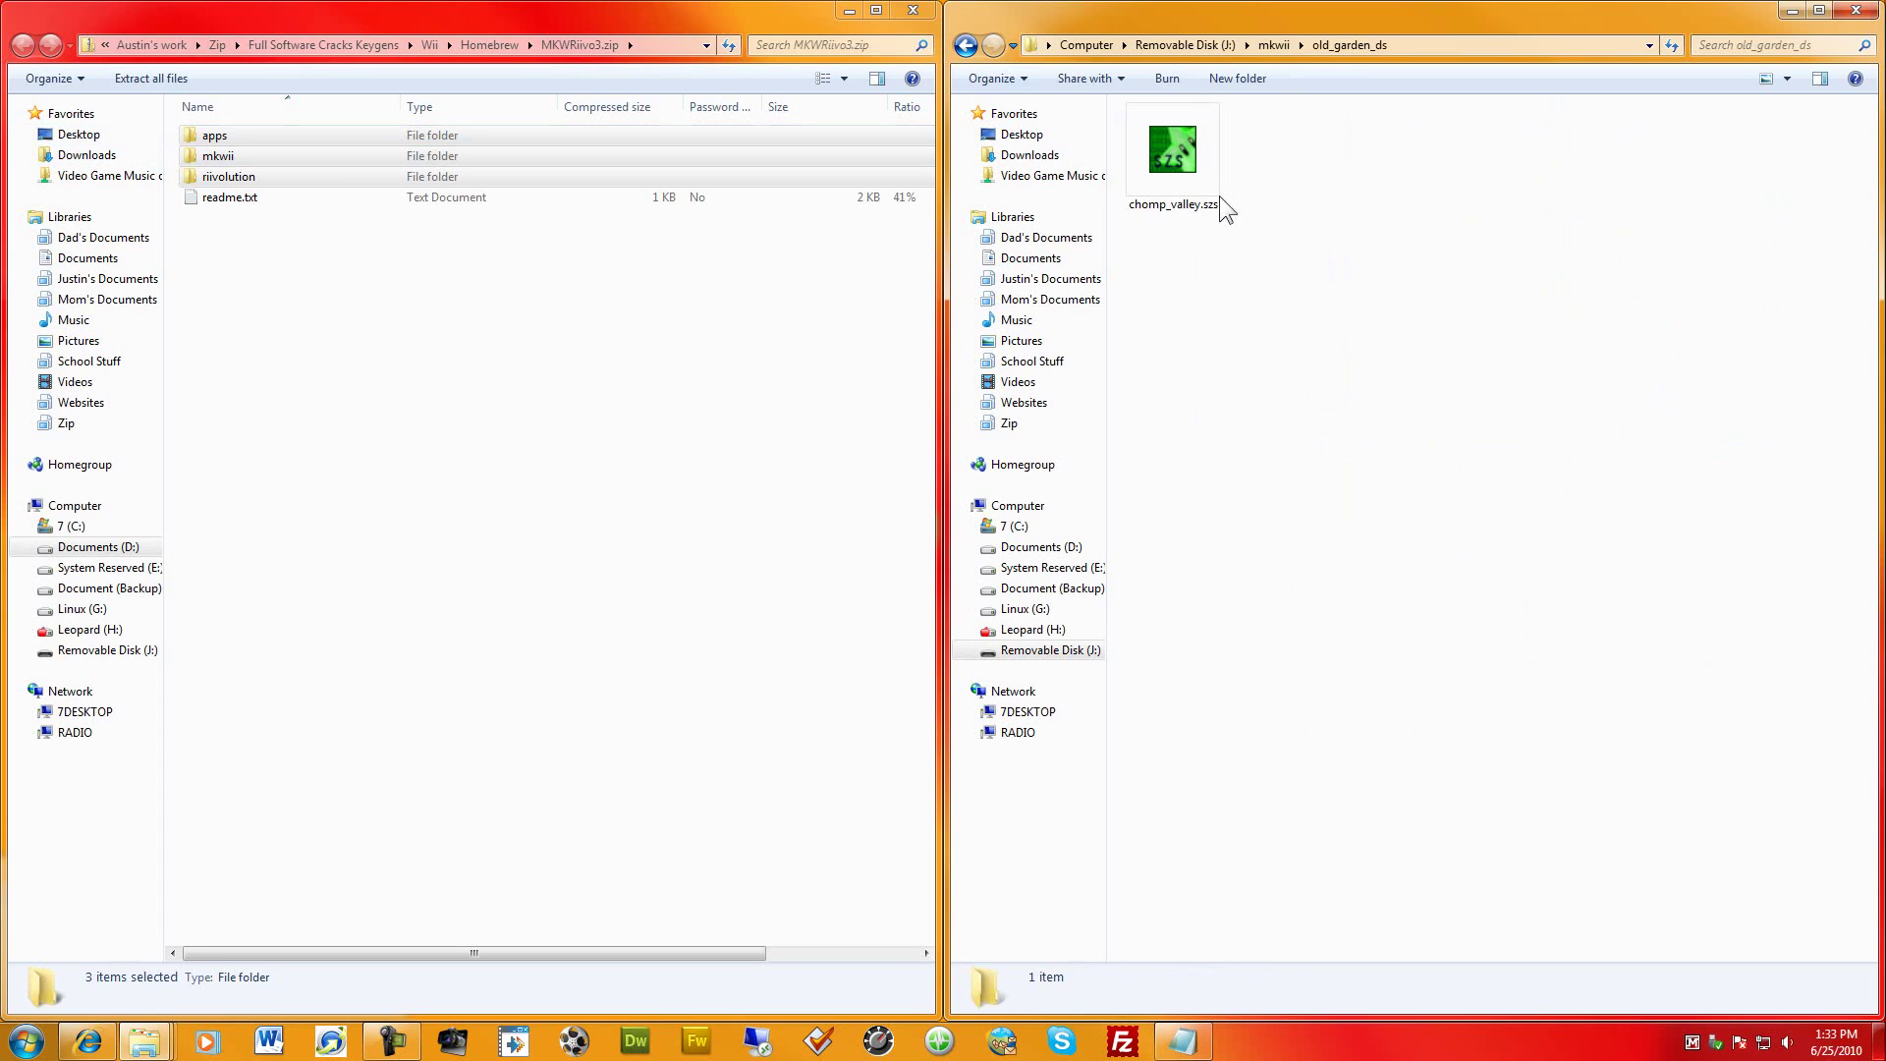
{"action": "left_click", "coordinate": [966, 45]}
{"action": "left_click", "coordinate": [1676, 433]}
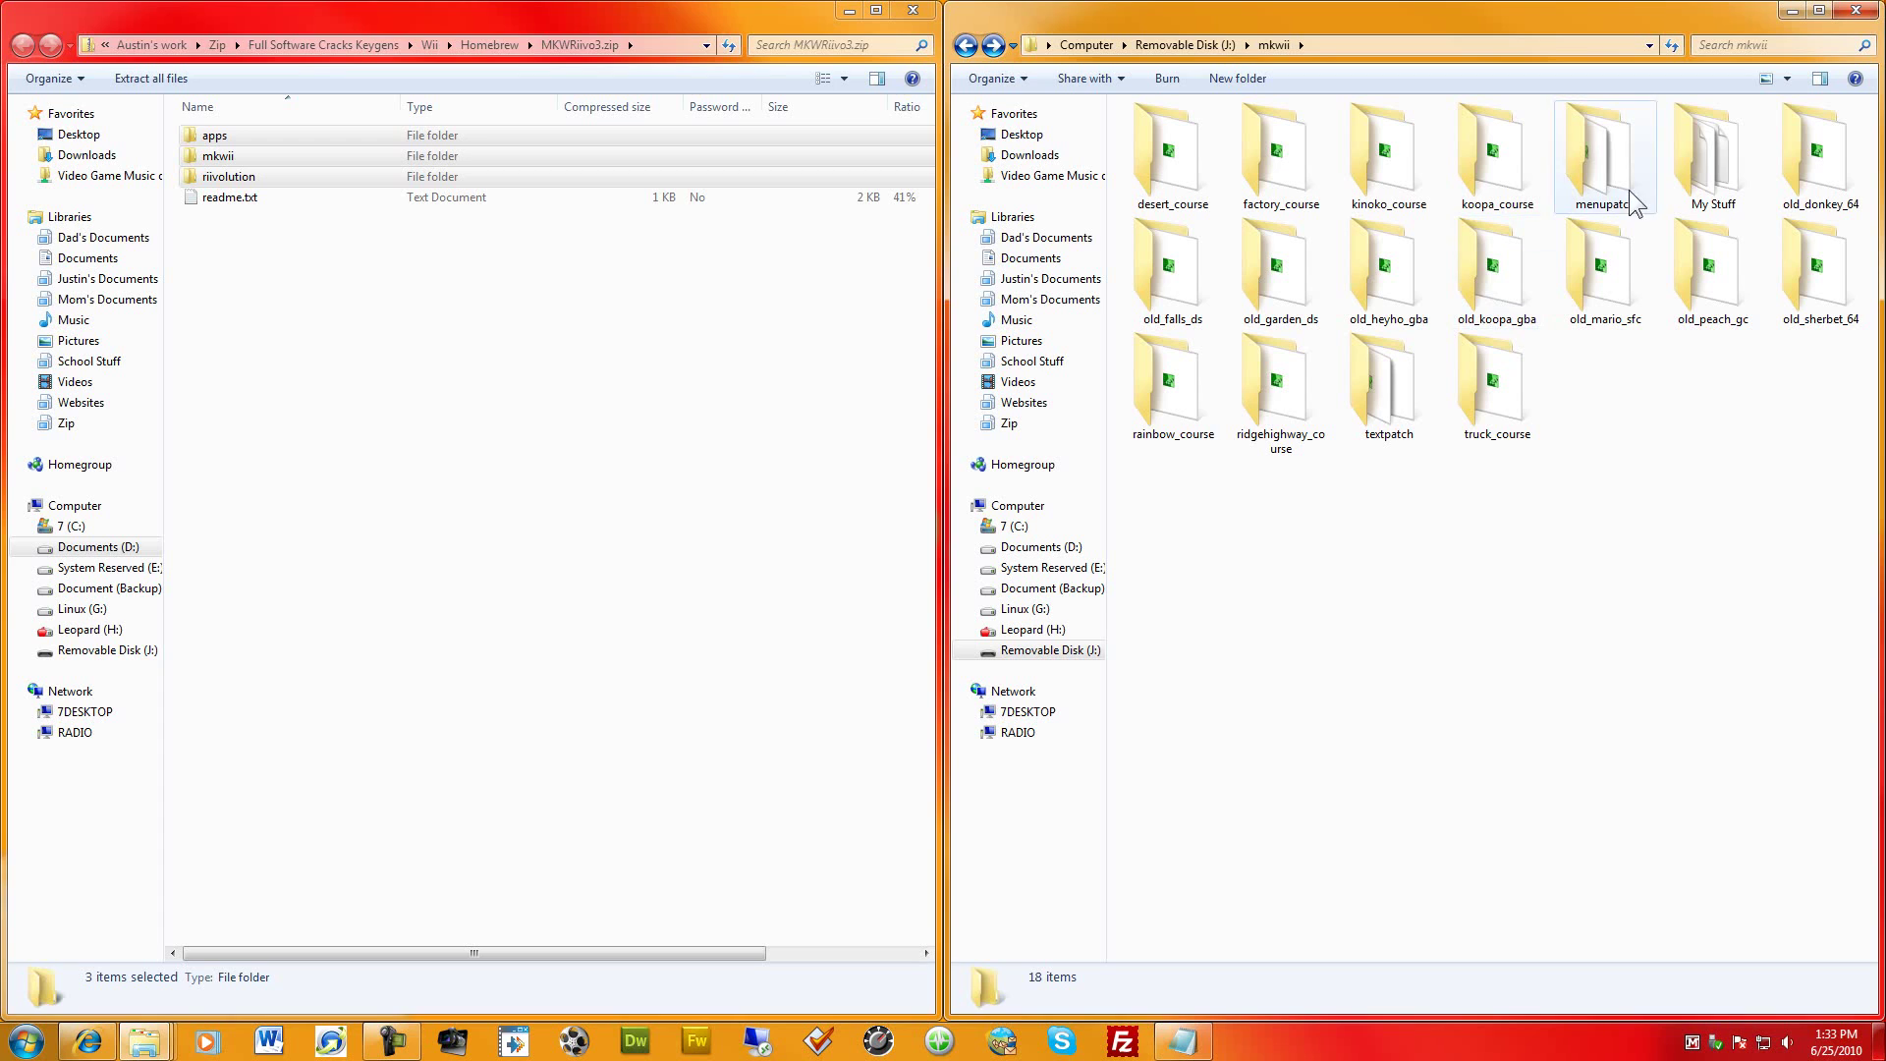
Copy MenuSingle_U.szs from the bmg edits folder into mkwii's My Stuff folder on the removable disk and close the folder windows
{"action": "double_click", "coordinate": [1735, 171]}
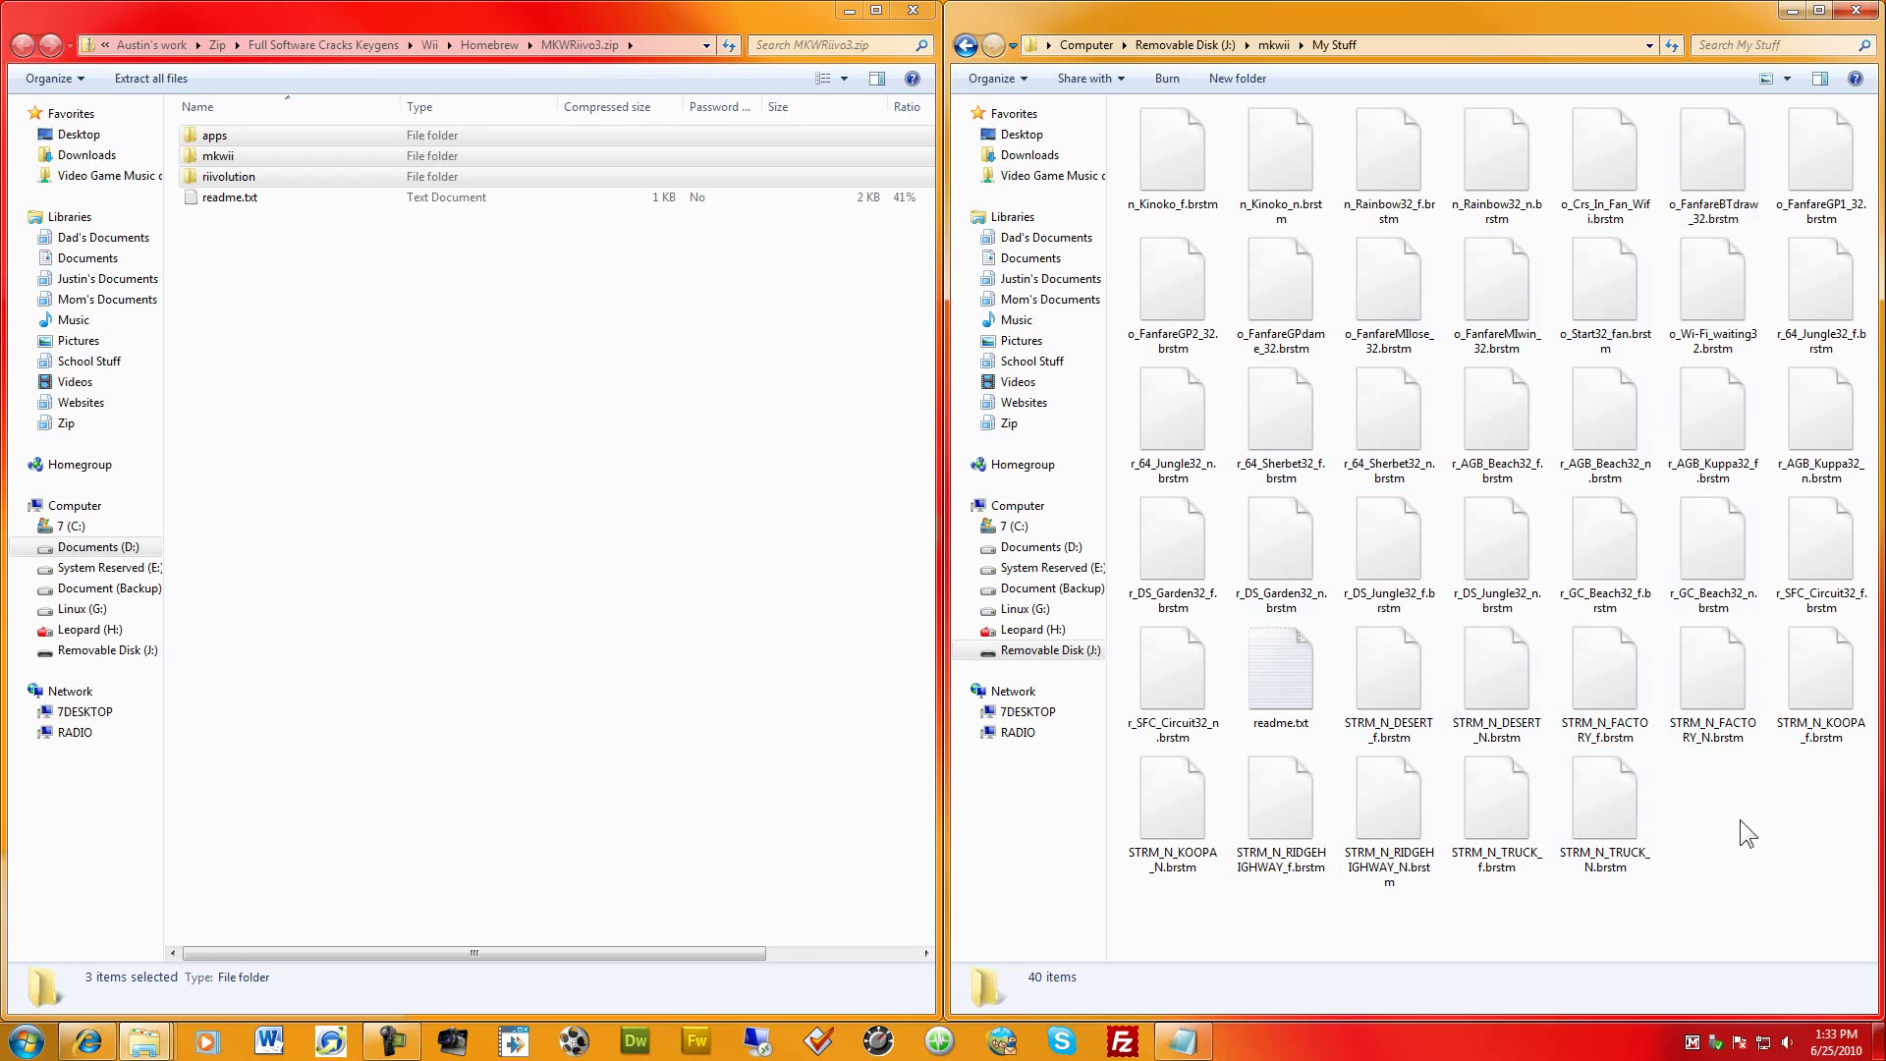
{"action": "left_click", "coordinate": [912, 10]}
{"action": "mouse_move", "coordinate": [146, 1040]}
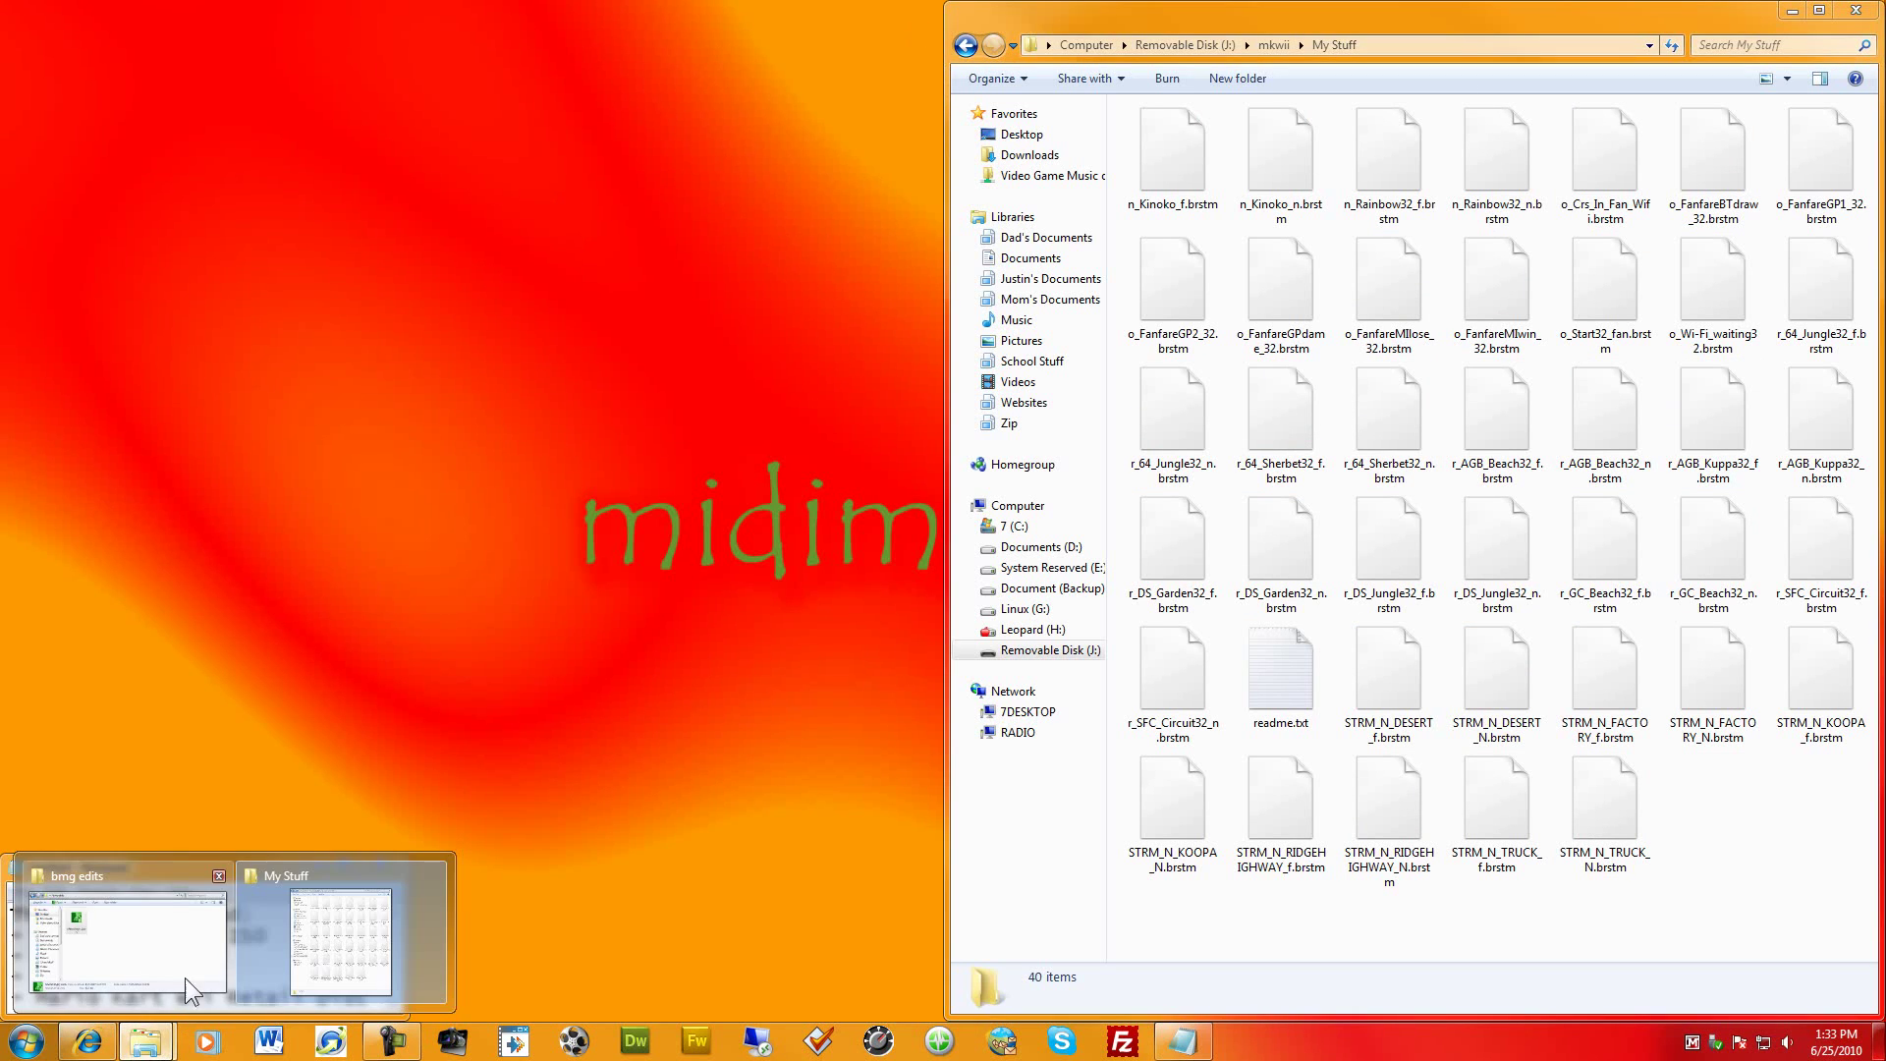
{"action": "left_click", "coordinate": [187, 972]}
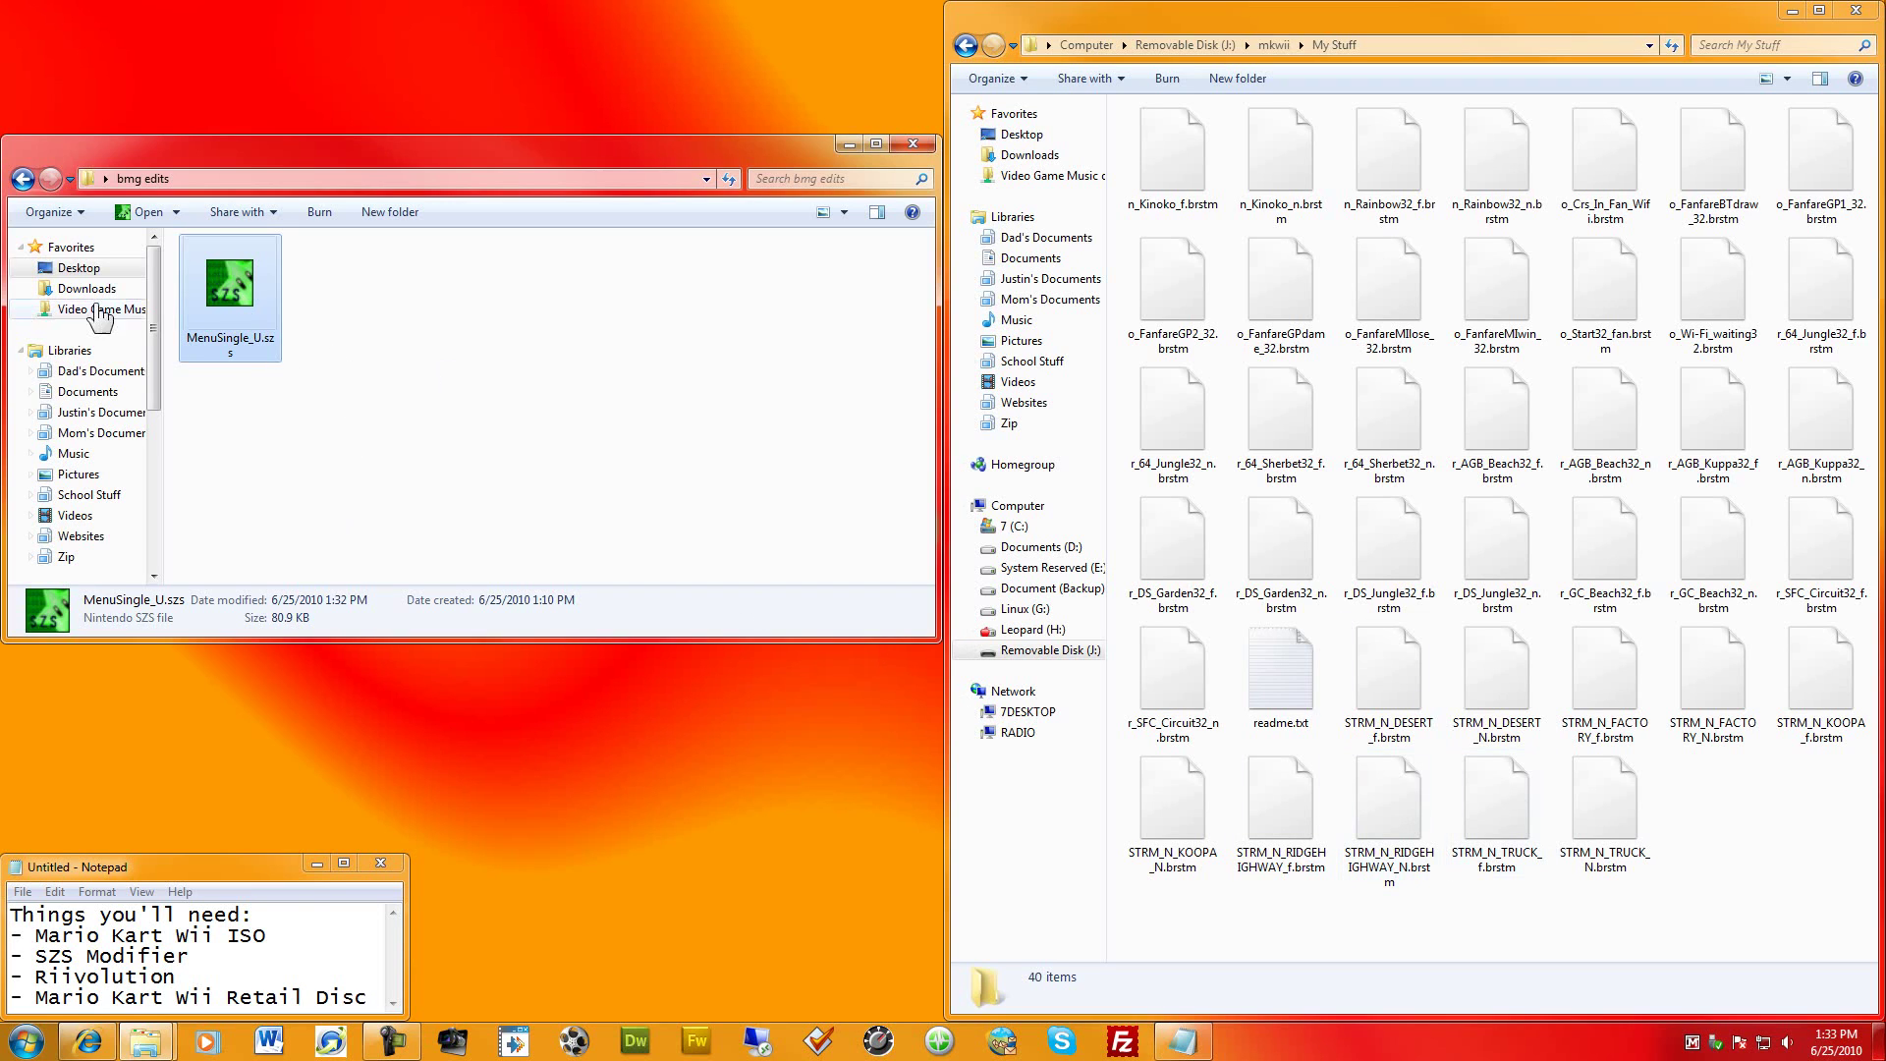
{"action": "left_click_drag", "start_coordinate": [220, 285], "coordinate": [1716, 875]}
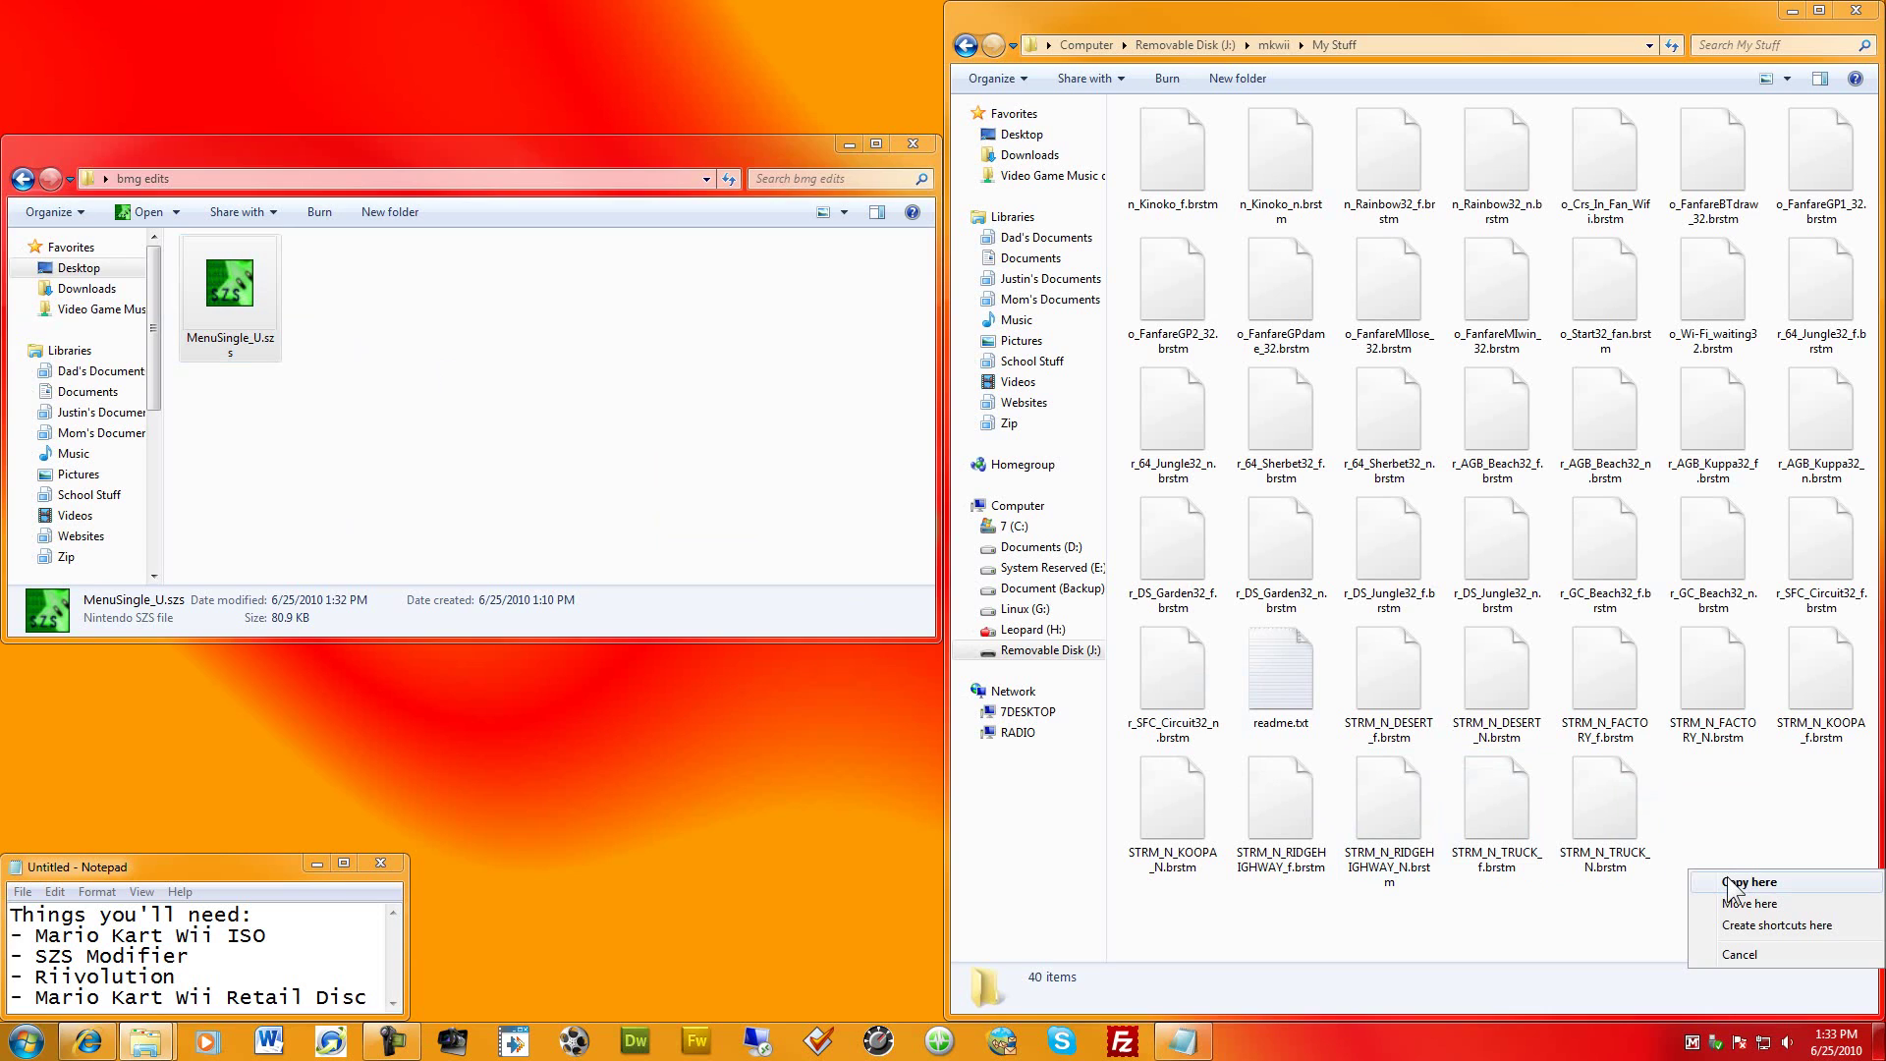
{"action": "left_click", "coordinate": [1730, 883]}
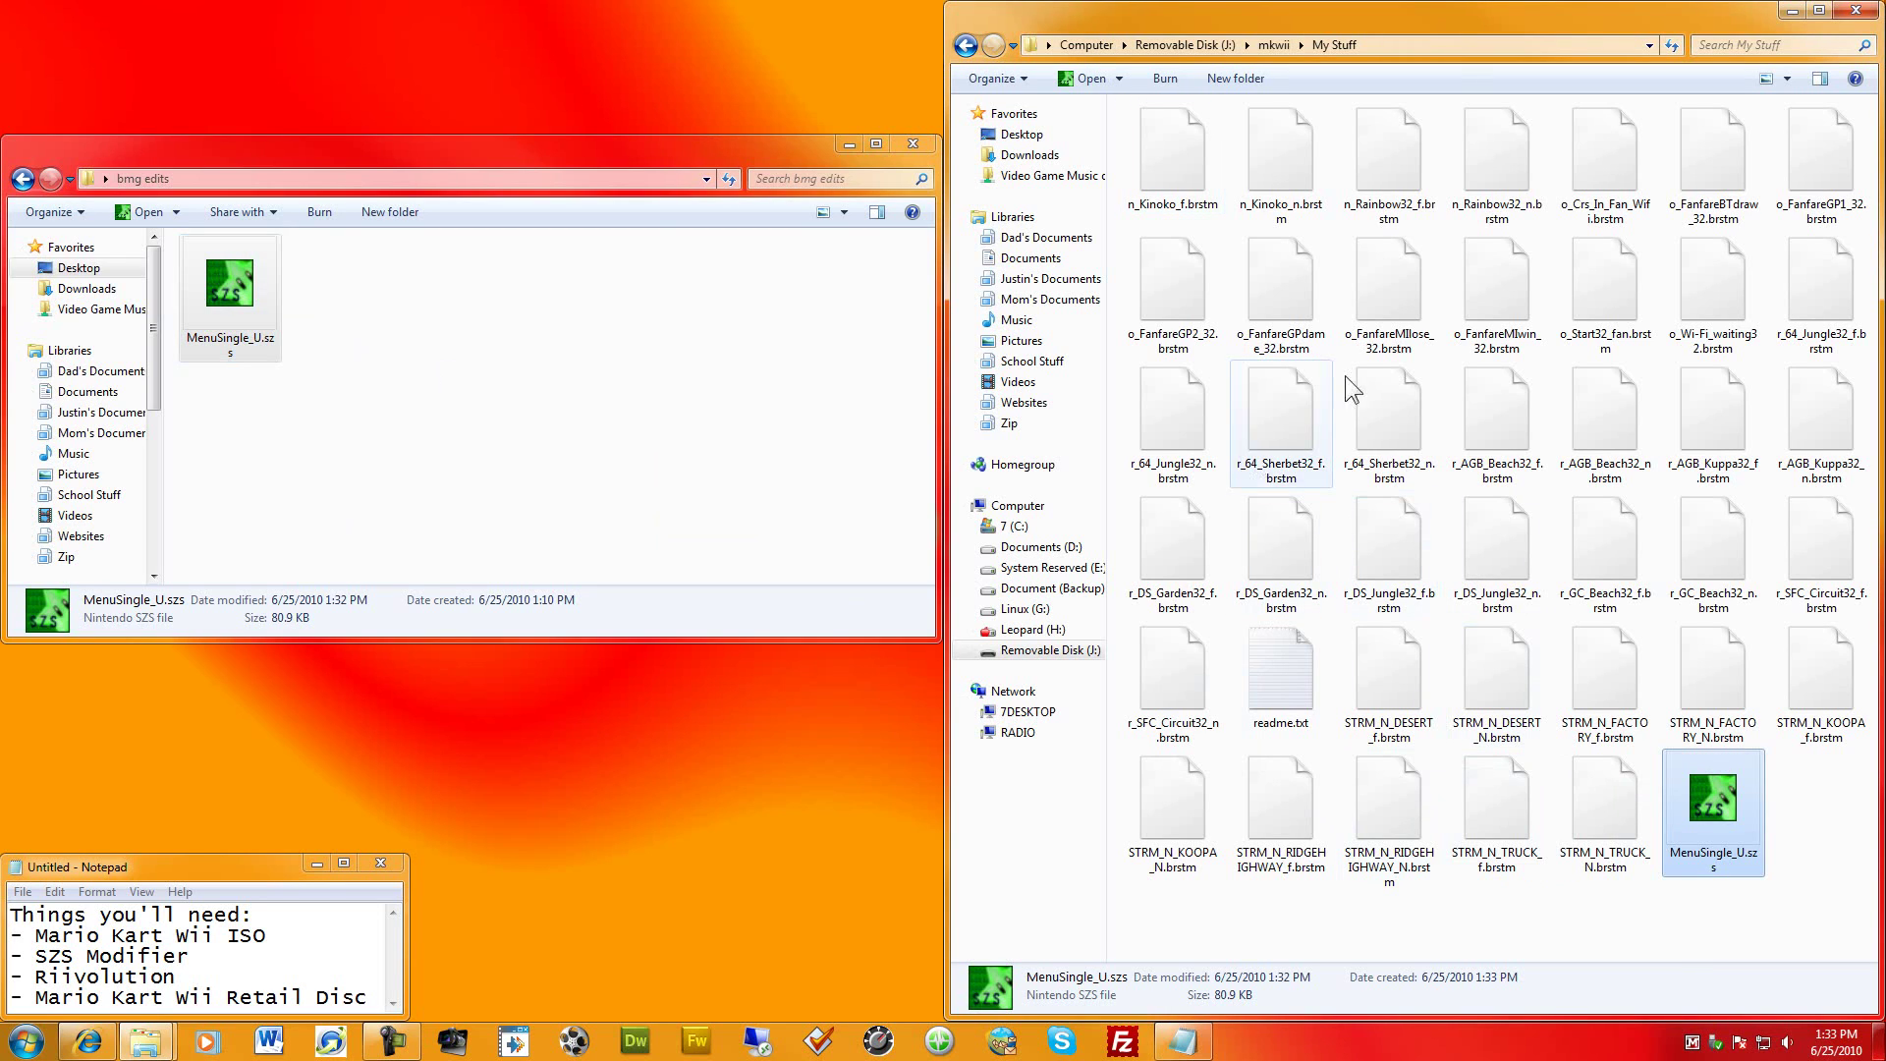
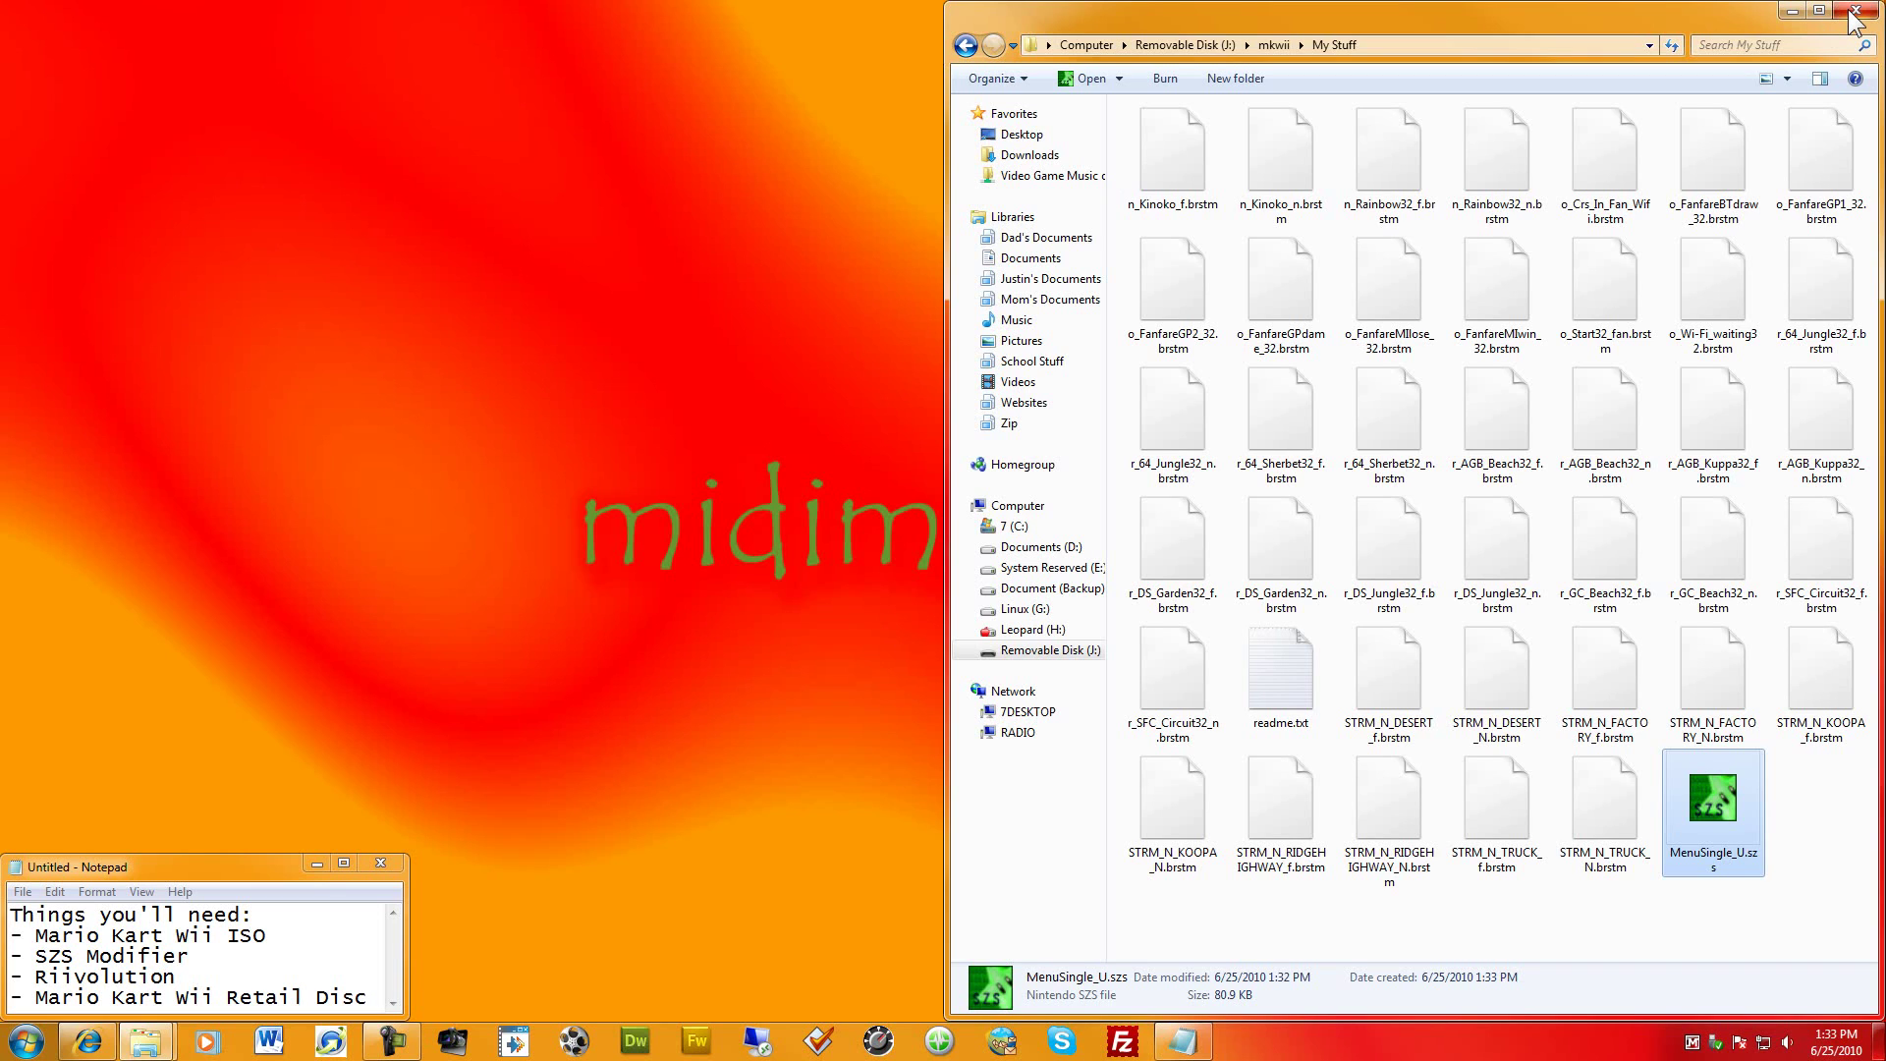
{"action": "left_click", "coordinate": [1855, 13]}
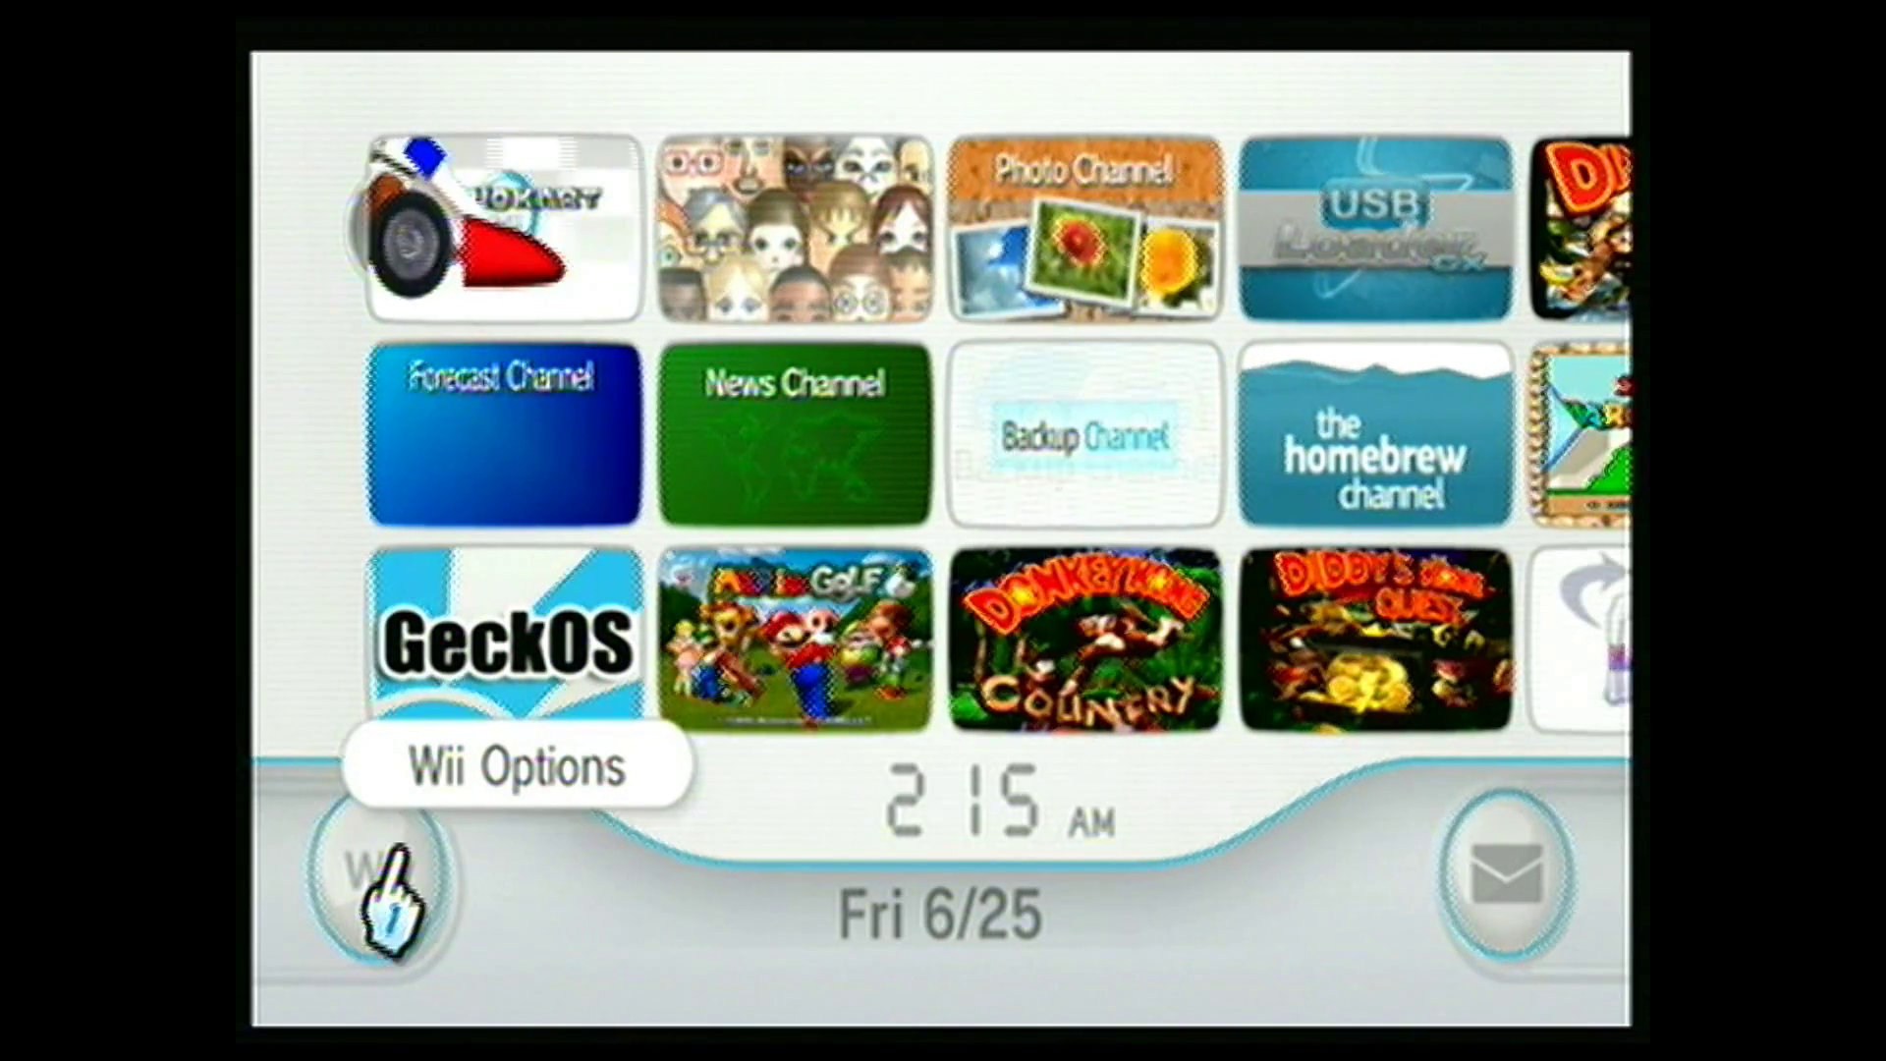
{"action": "left_click", "coordinate": [339, 869]}
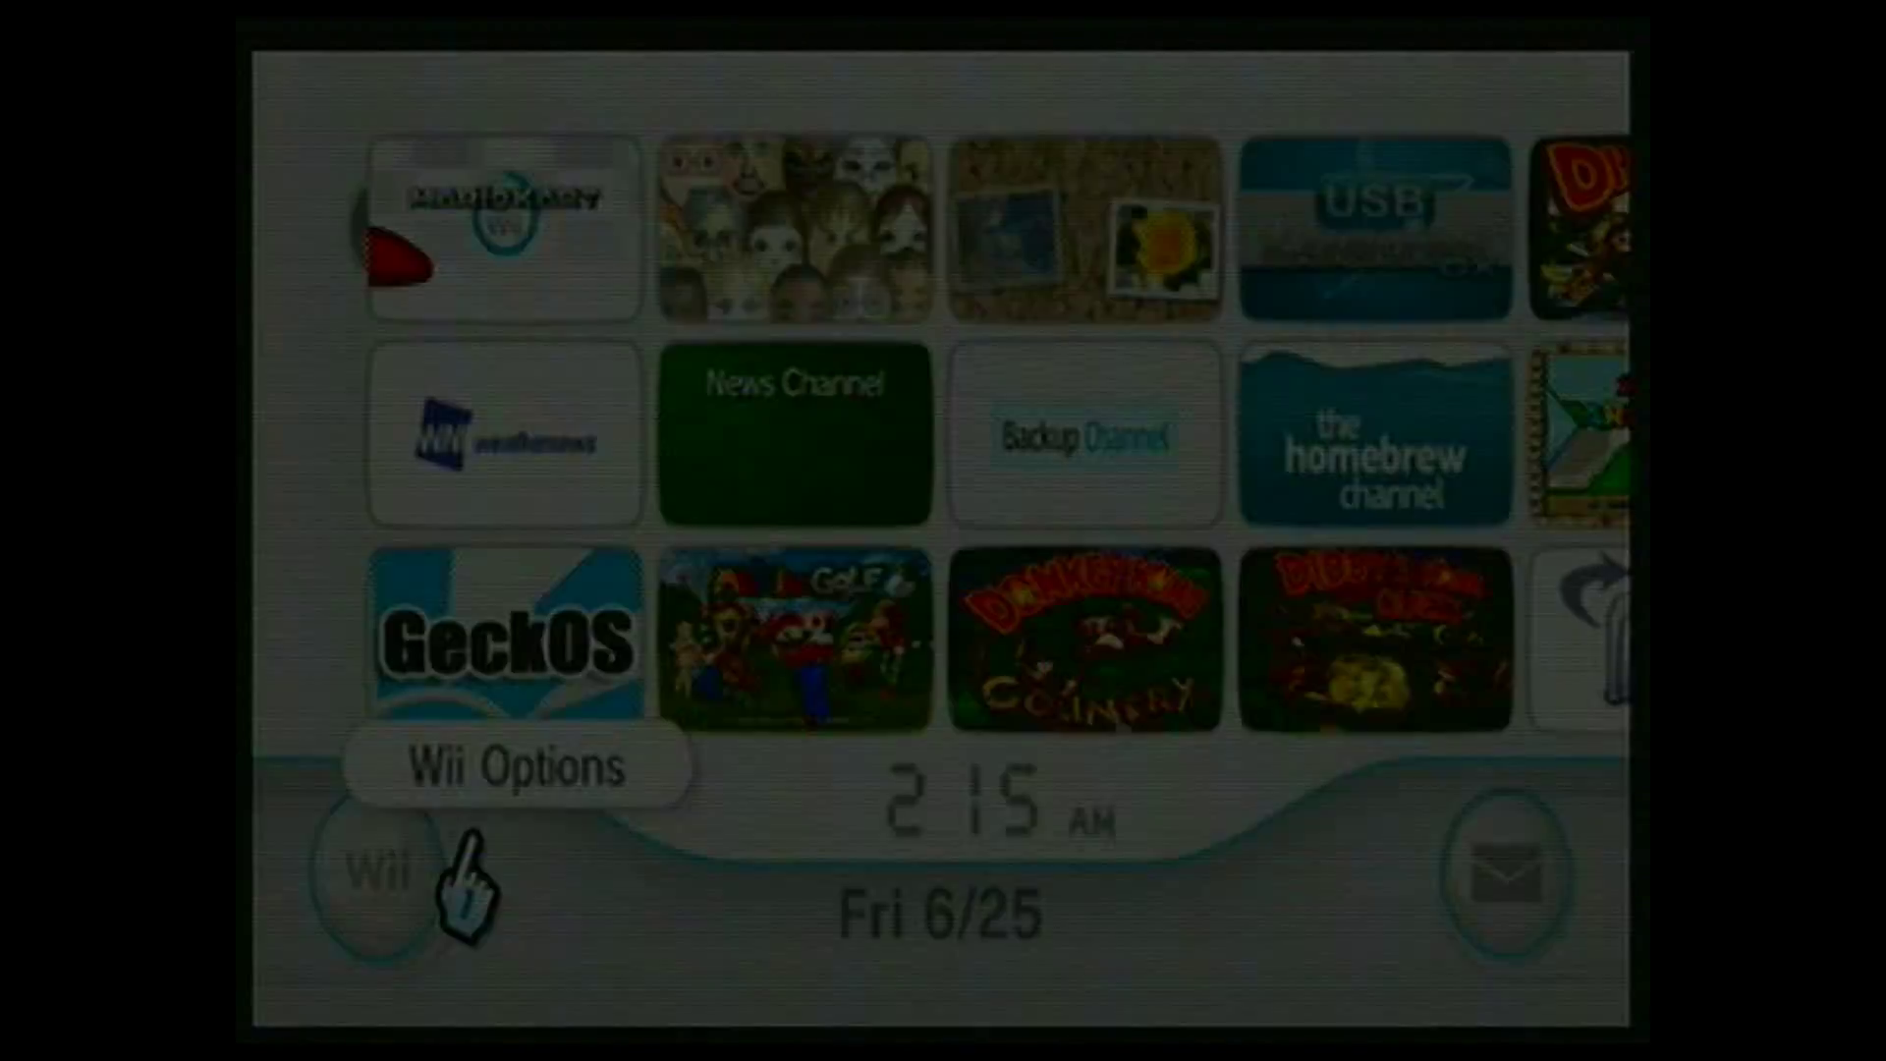
Open the SD card's channel data in the Wii's data management and load boot.dol/elf
{"action": "left_click", "coordinate": [722, 502]}
{"action": "left_click", "coordinate": [1149, 679]}
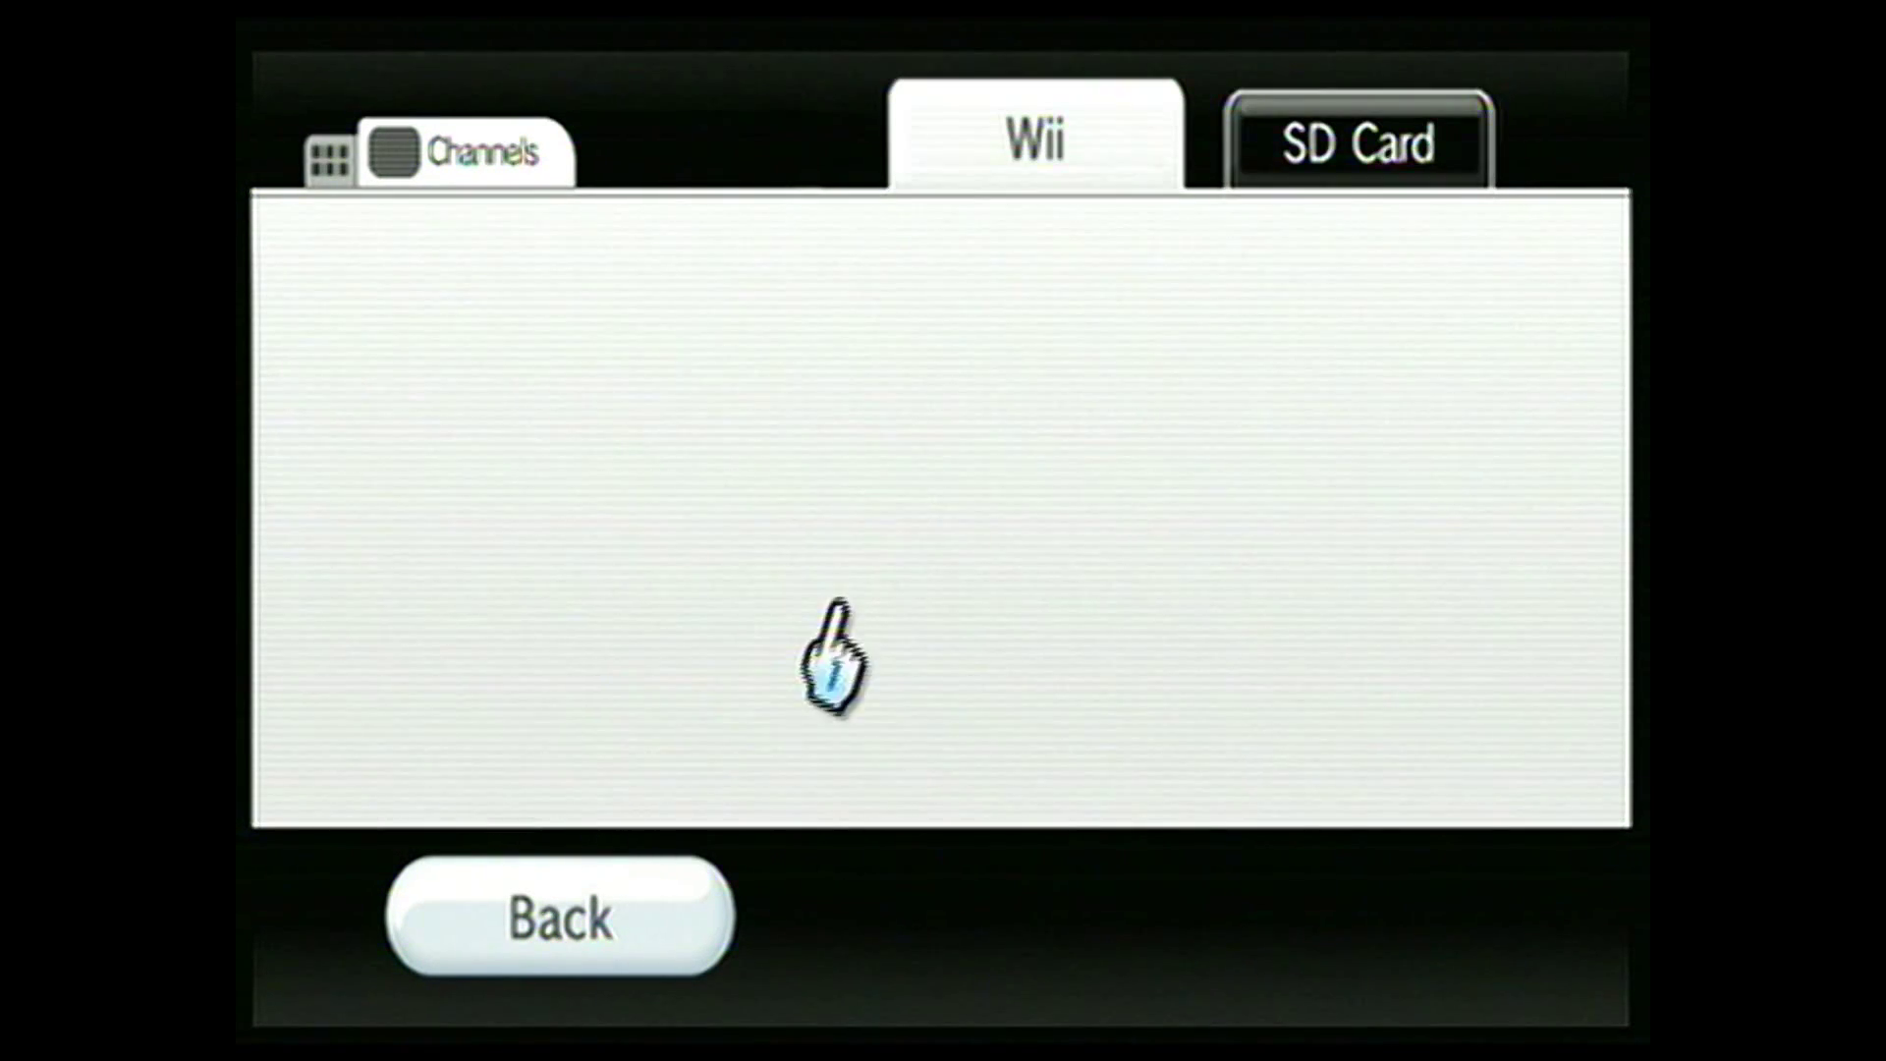
{"action": "left_click", "coordinate": [1269, 178]}
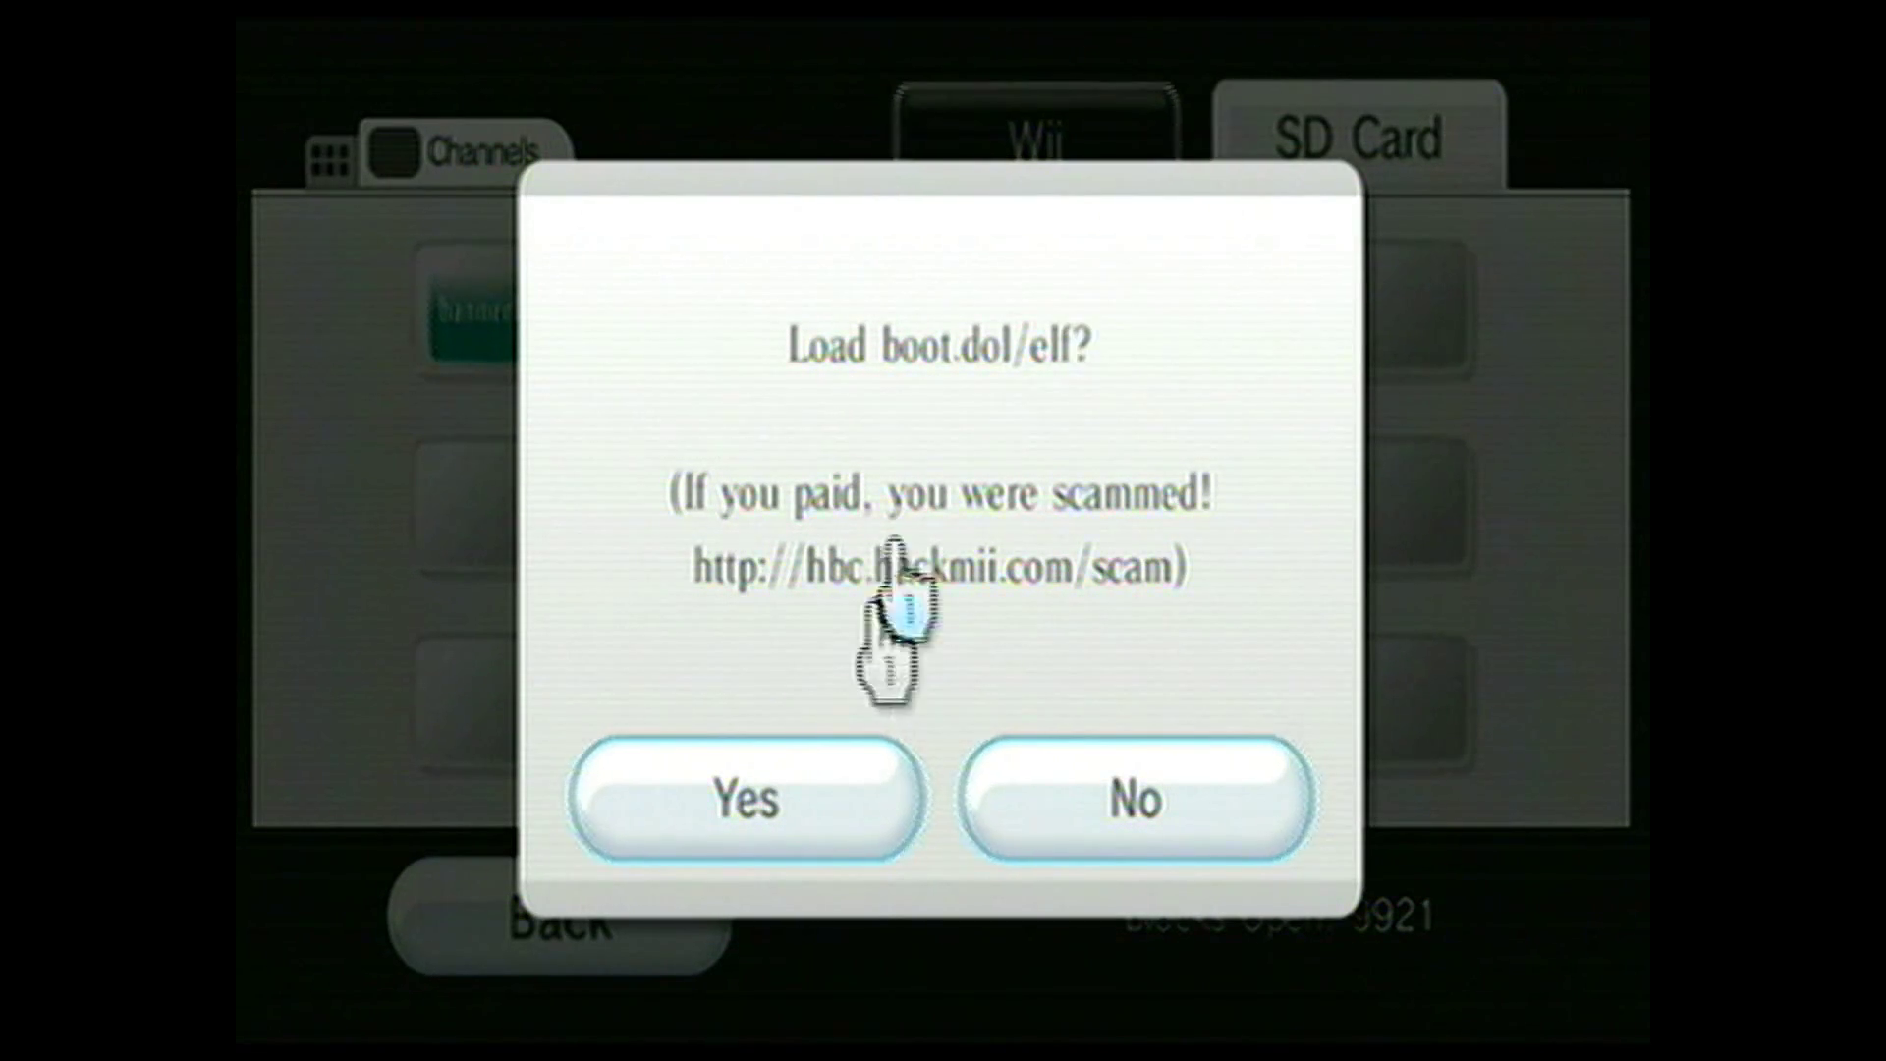
{"action": "left_click", "coordinate": [848, 785]}
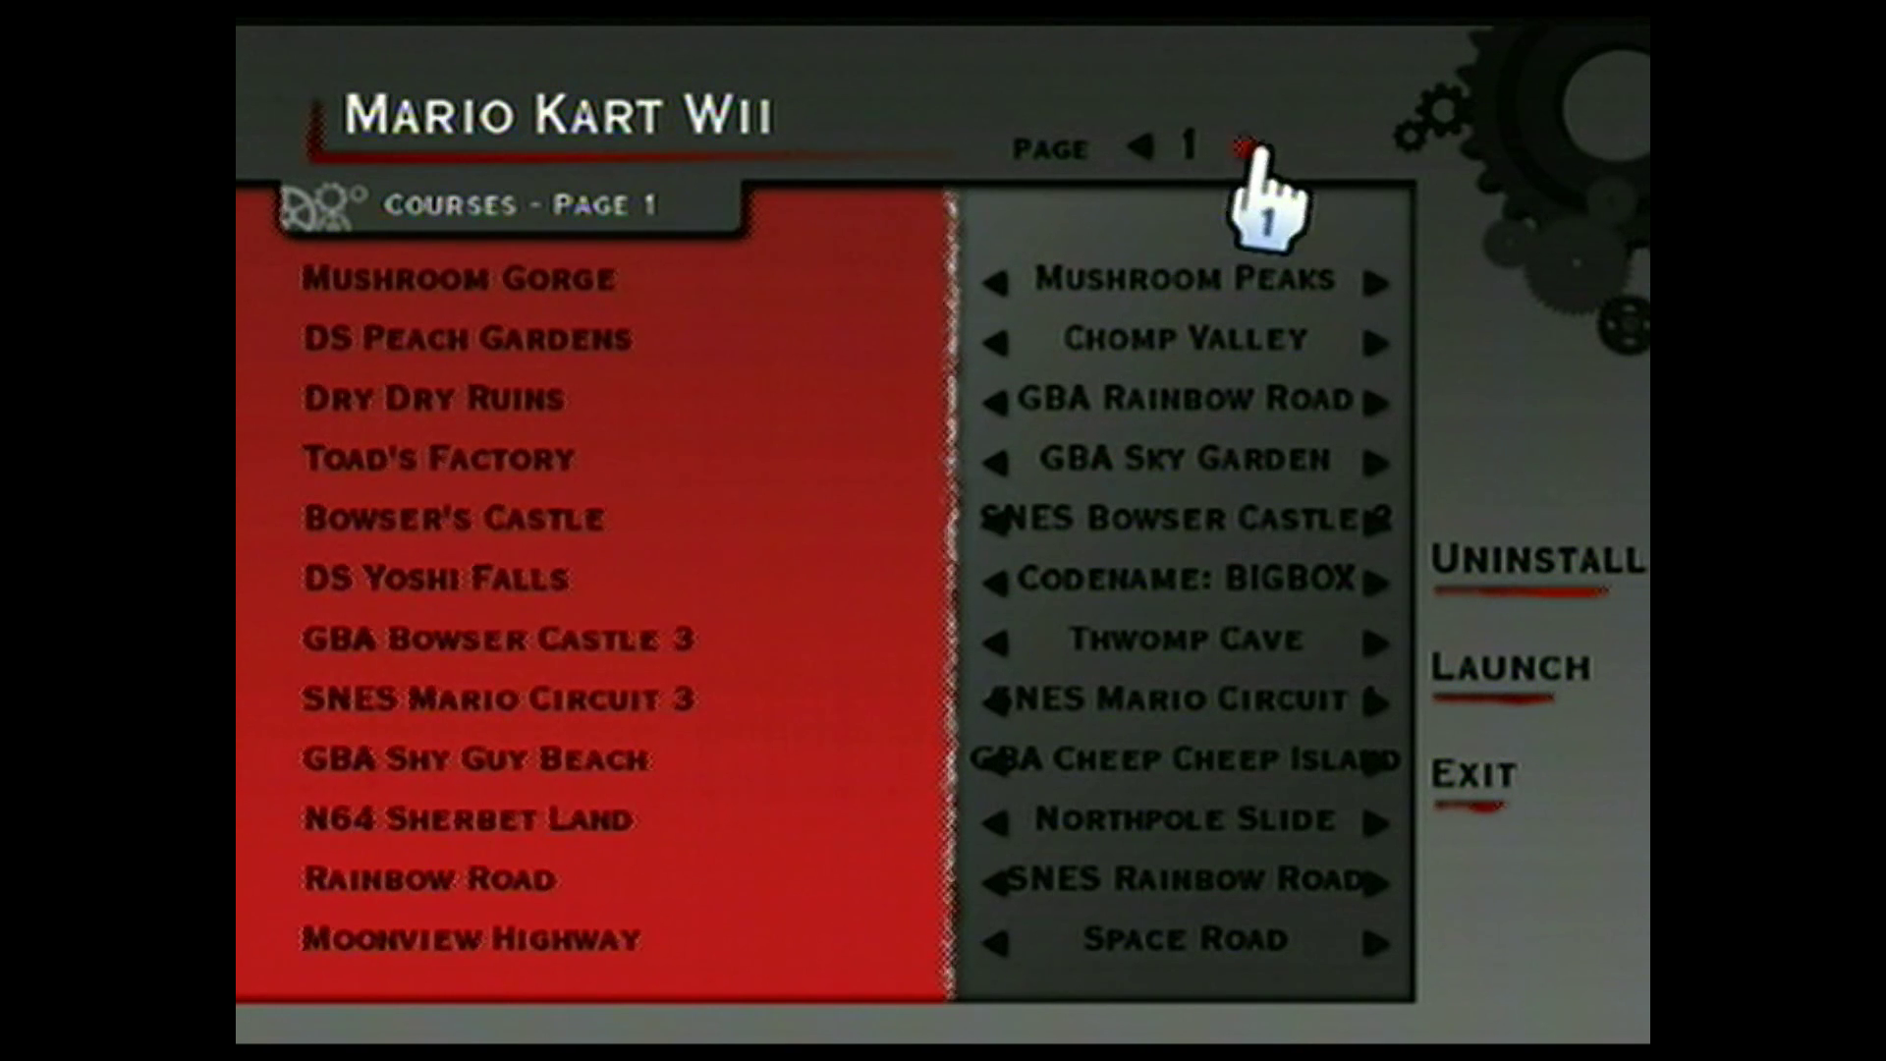
Go to the Other Modifications page with the 'My Stuff' folder option and launch Mario Kart Wii
{"action": "left_click", "coordinate": [1247, 148]}
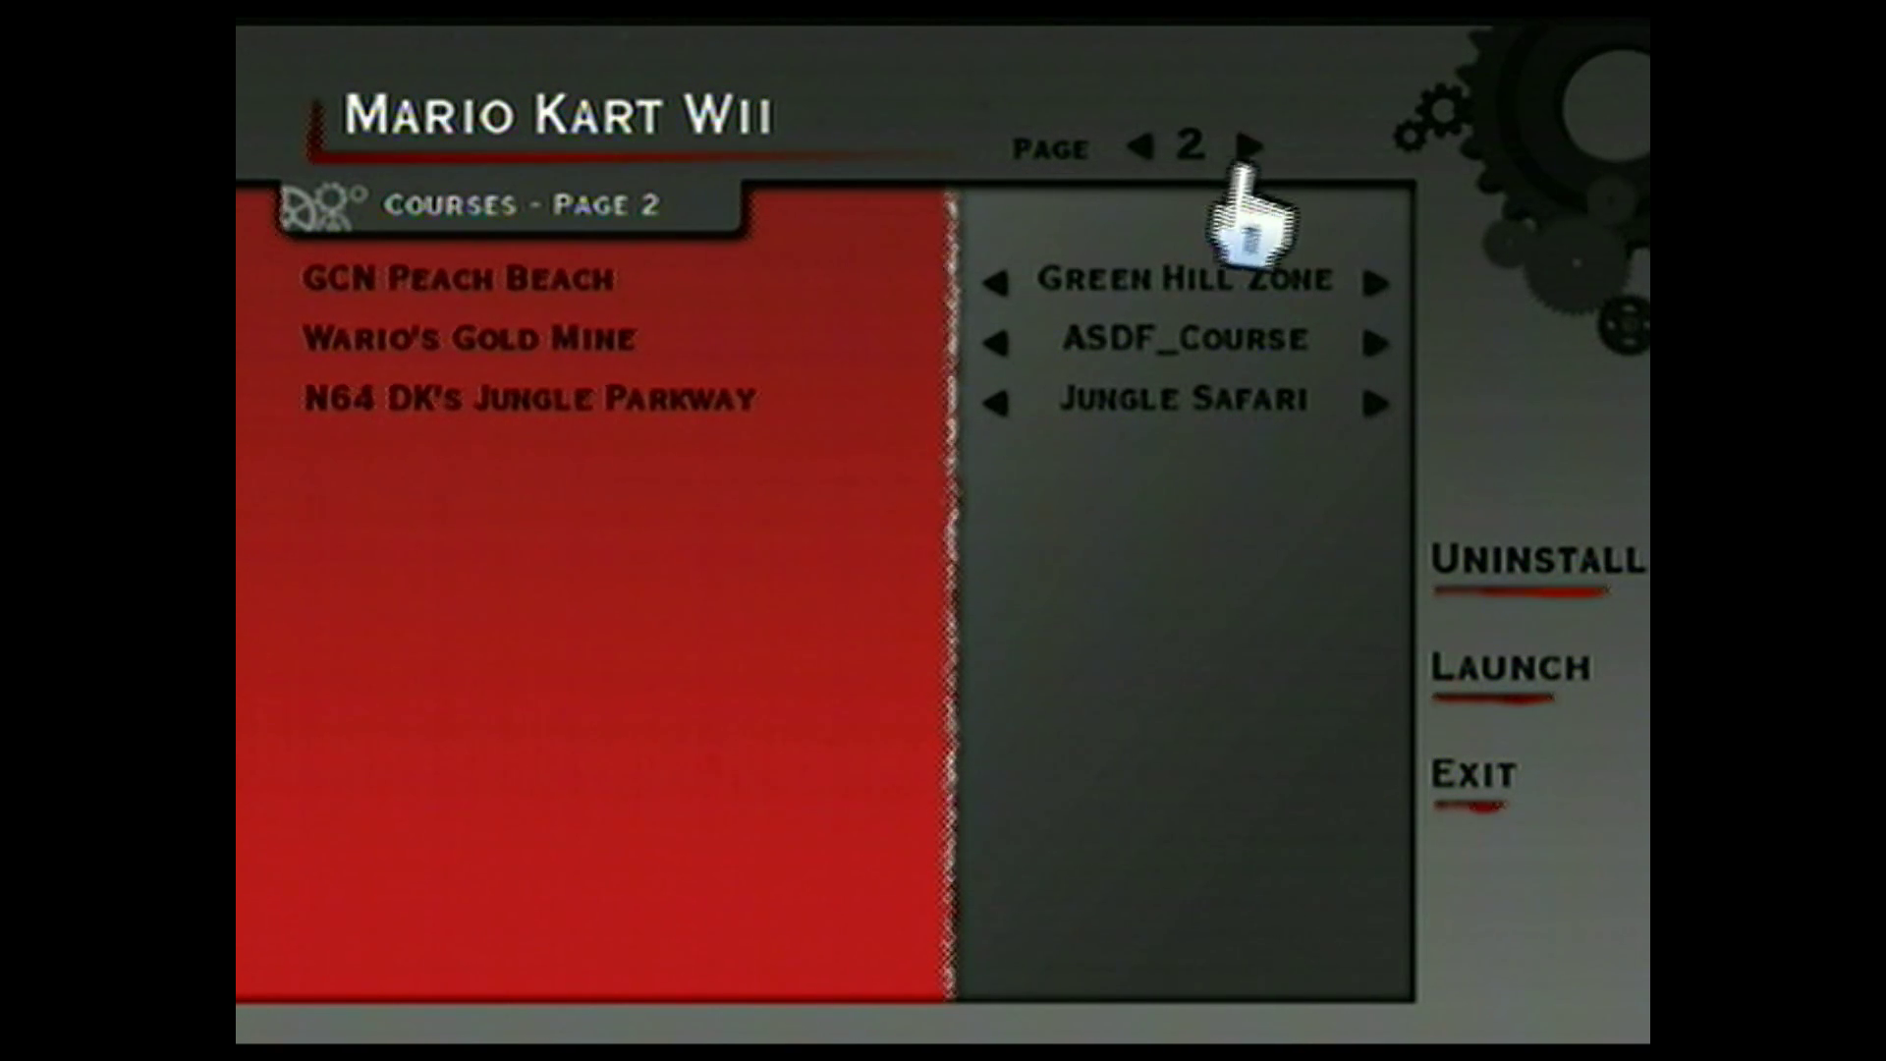
{"action": "left_click", "coordinate": [1249, 147]}
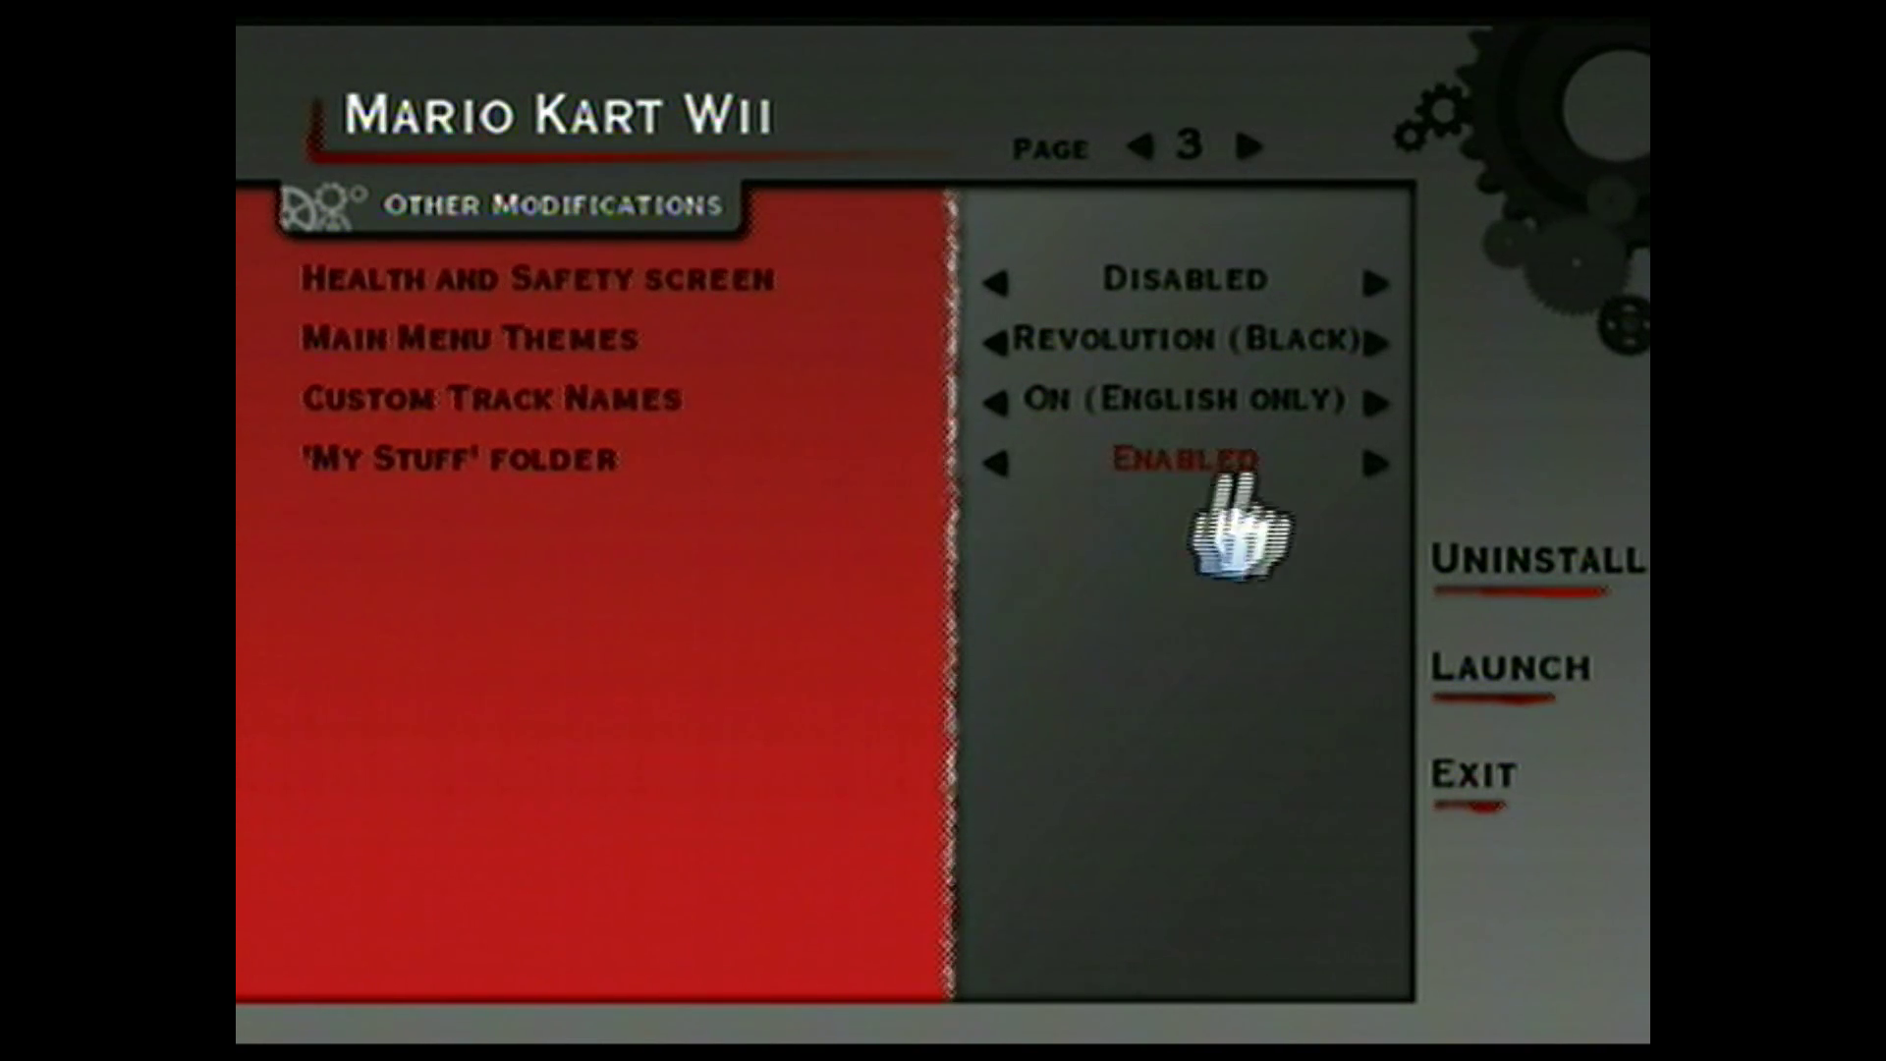
{"action": "left_click", "coordinate": [1461, 676]}
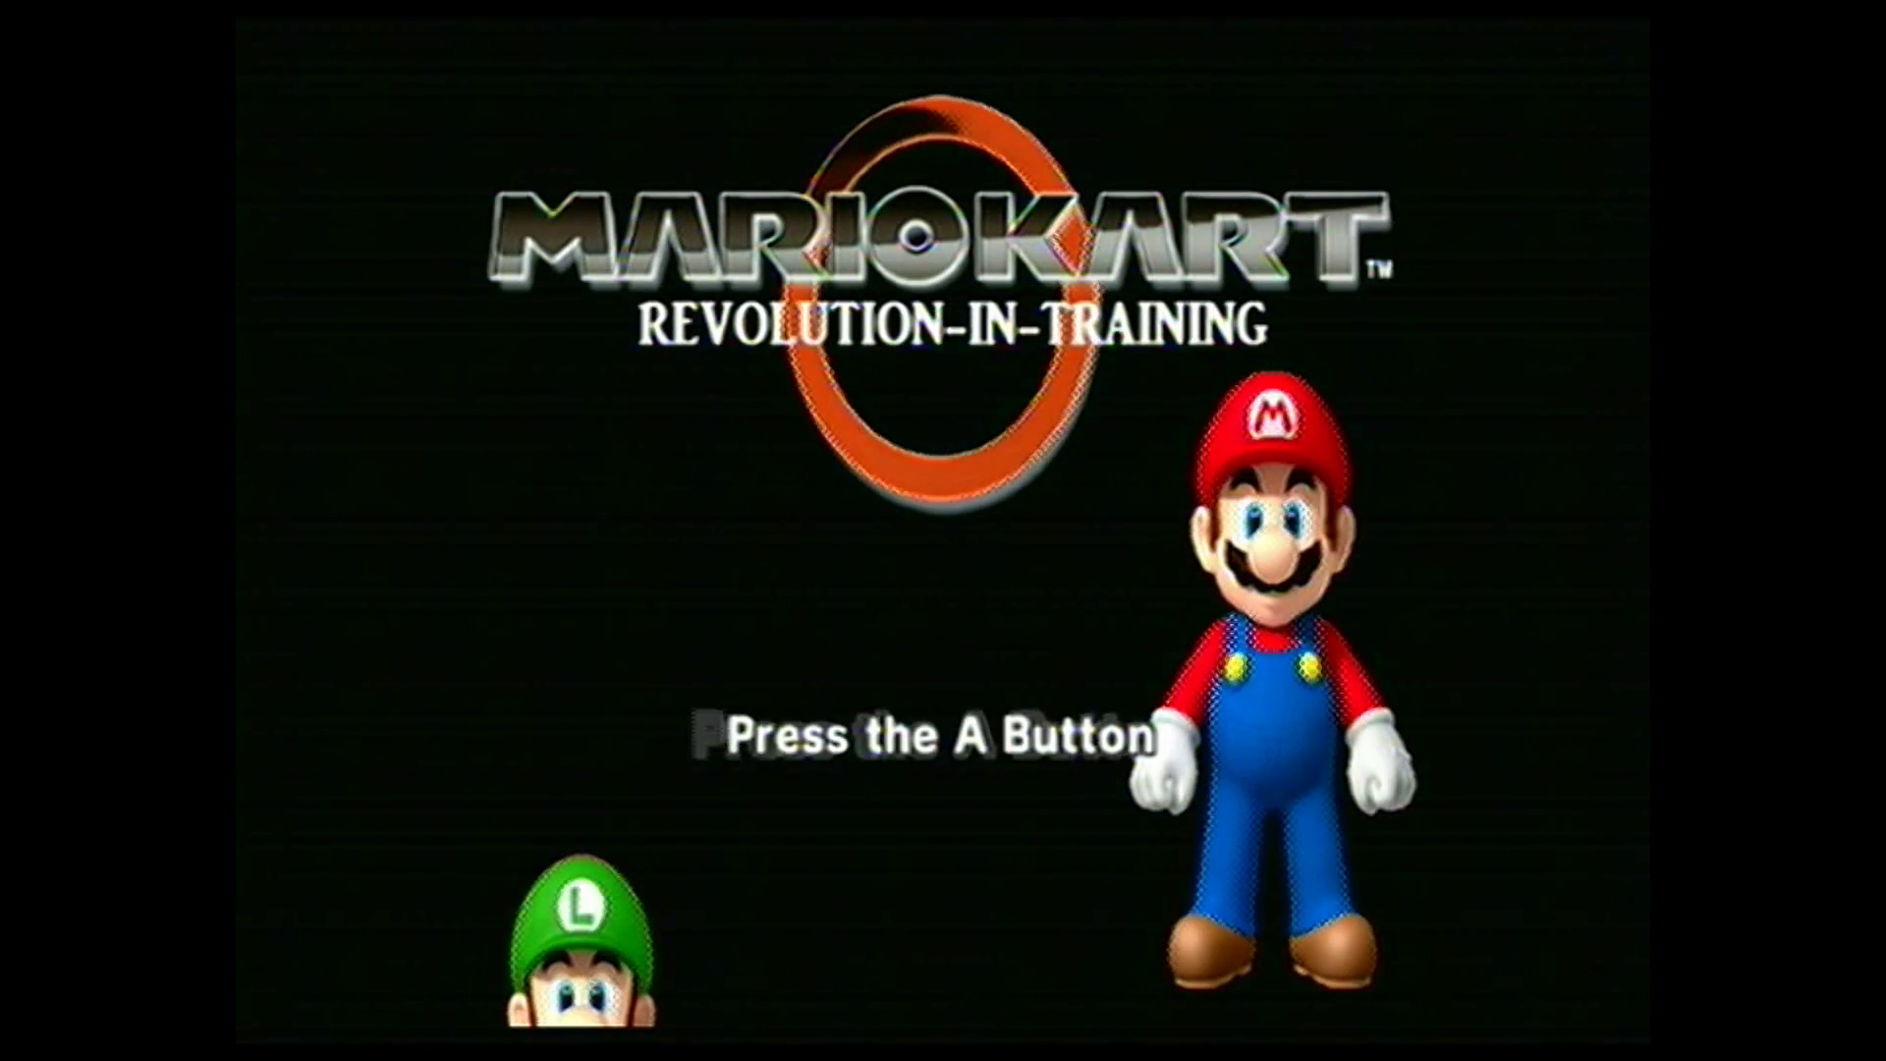
Proceed from the title screen through the license selection to the Main Menu and choose Single Player
{"action": "key", "text": "Return"}
{"action": "key", "text": "Right"}
{"action": "key", "text": "Return"}
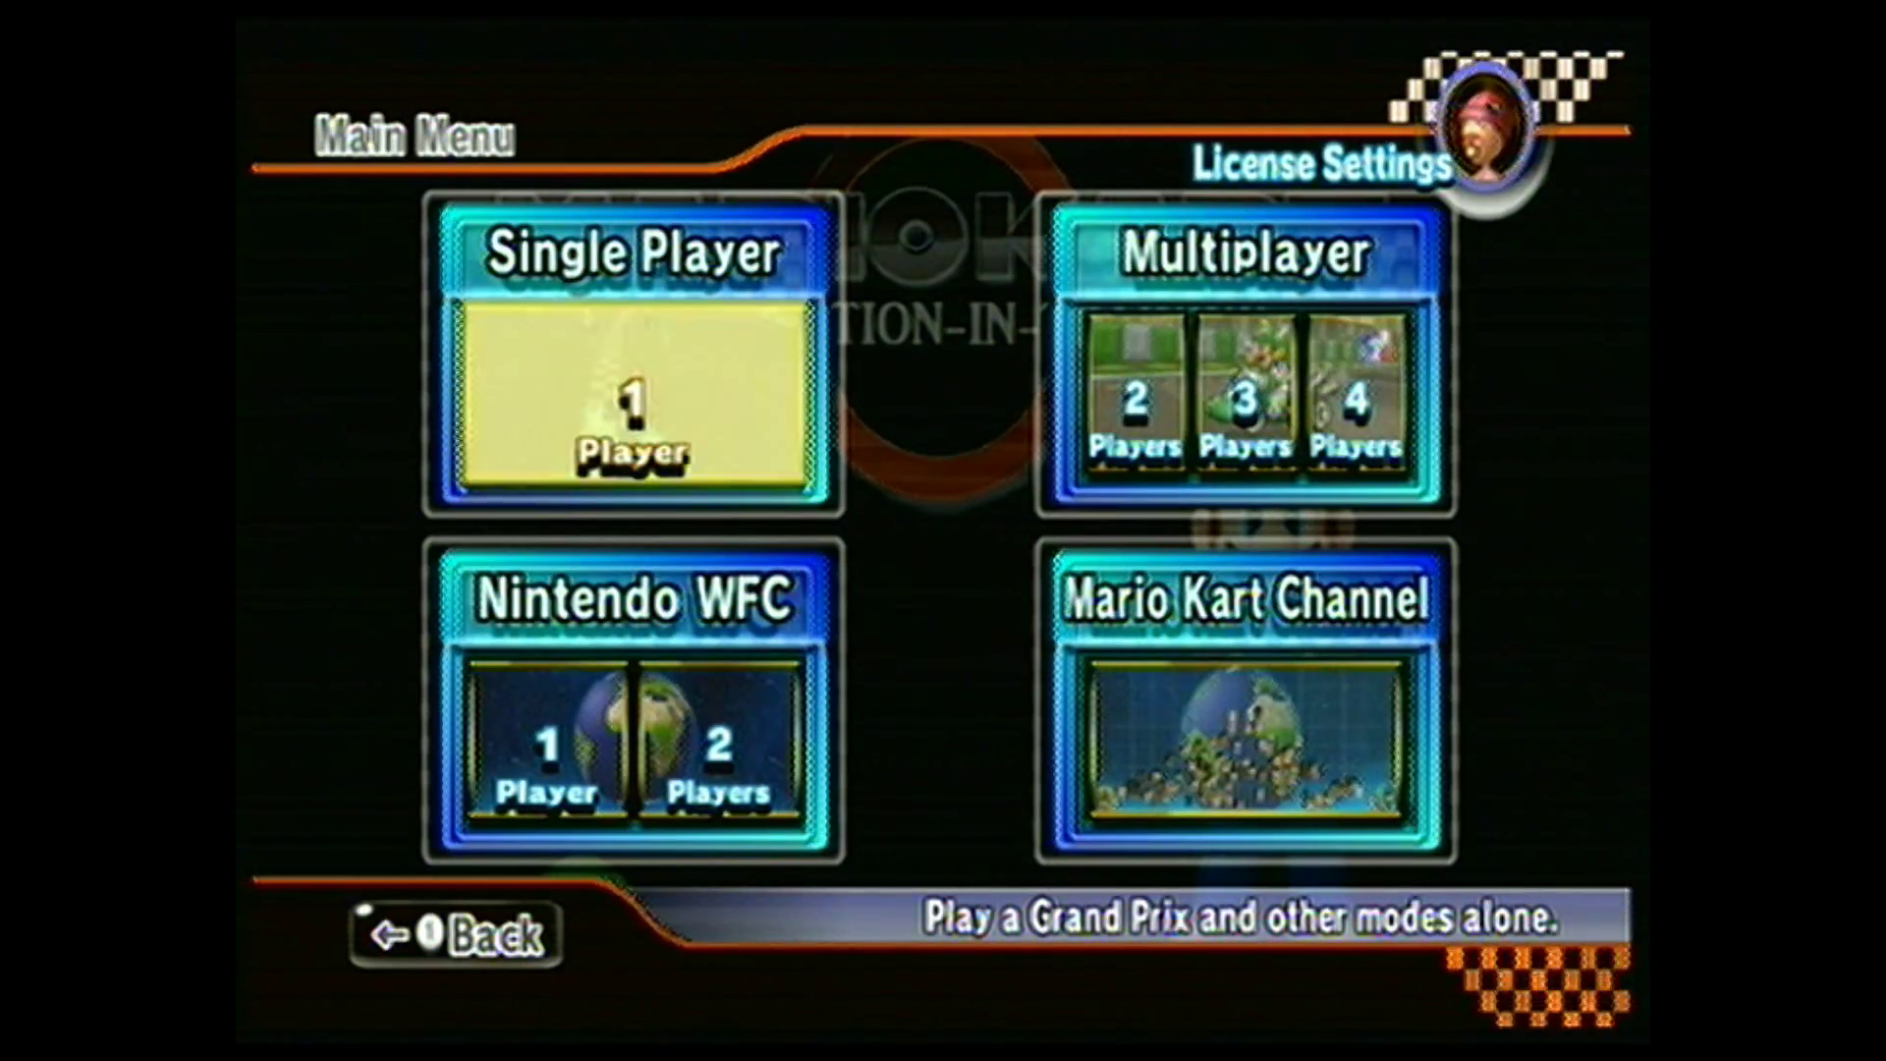
{"action": "key", "text": "Return"}
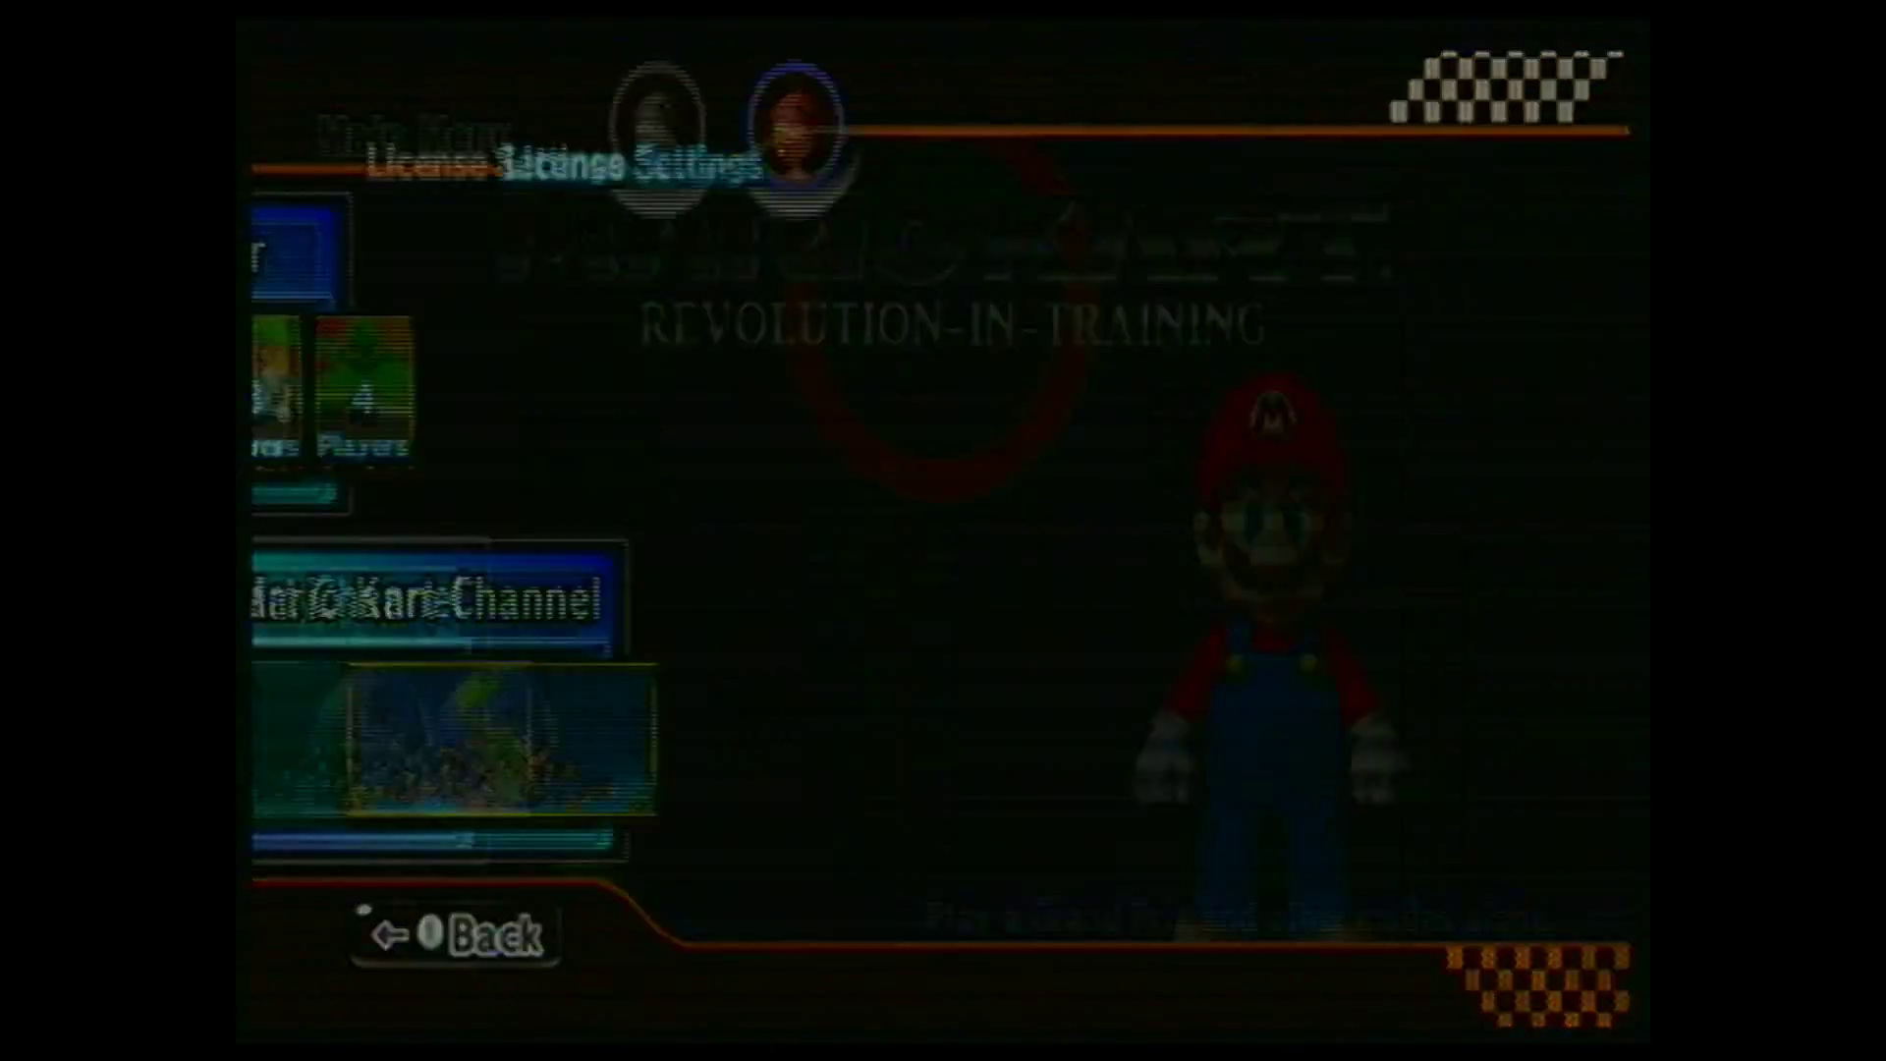